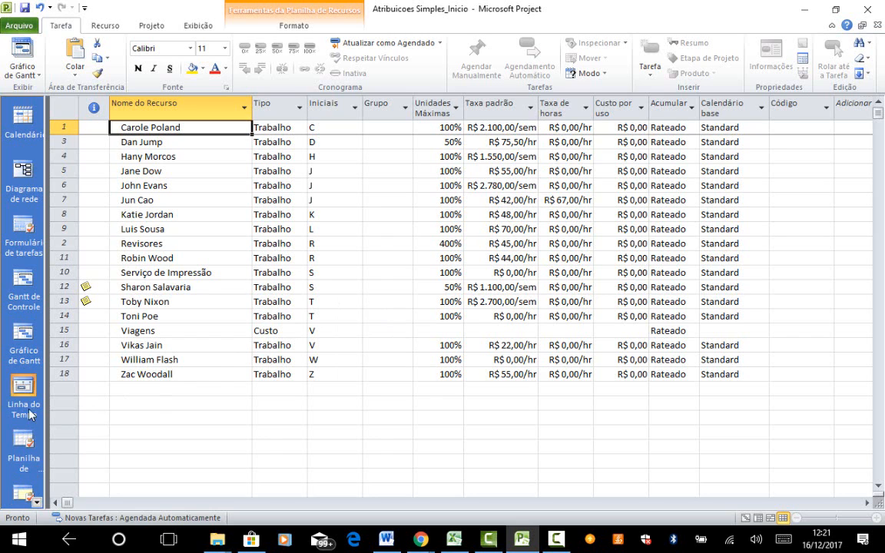
{"action": "left_click", "coordinate": [36, 503]}
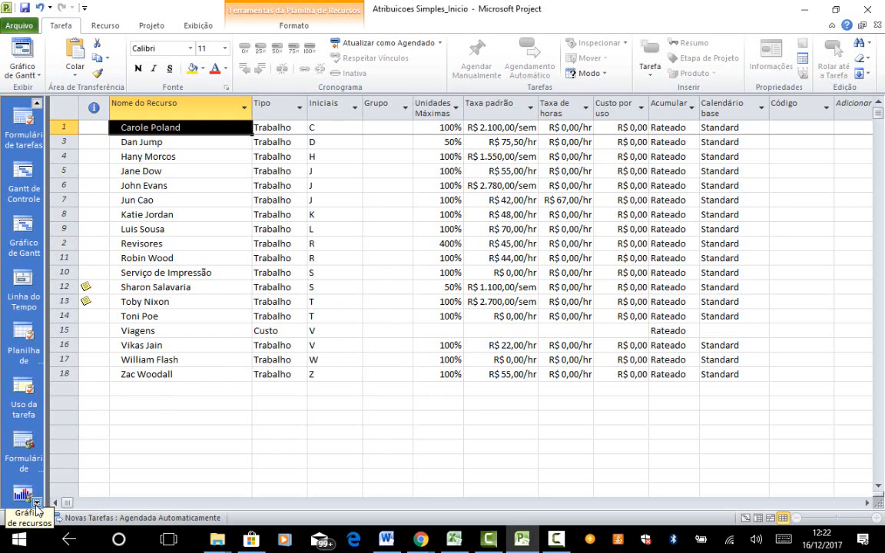
{"action": "left_click", "coordinate": [36, 503]}
{"action": "left_click", "coordinate": [36, 503]}
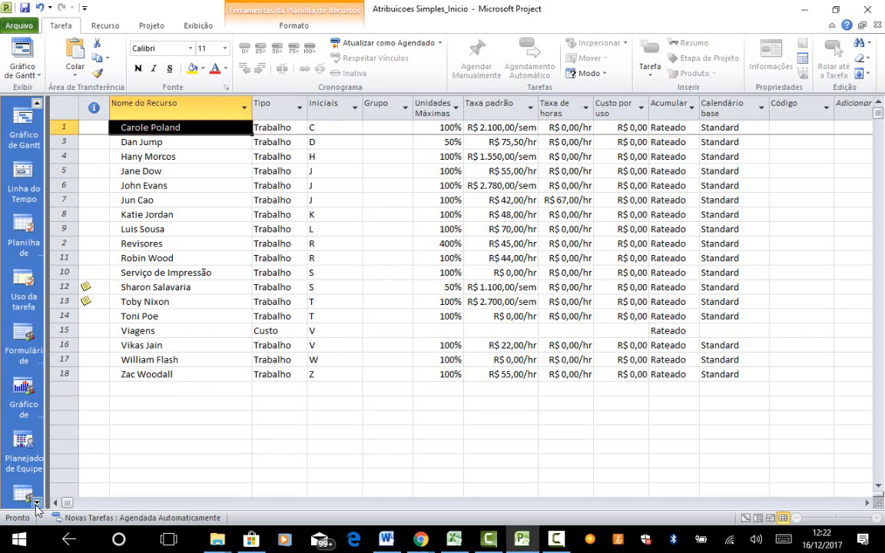
{"action": "left_click", "coordinate": [36, 503]}
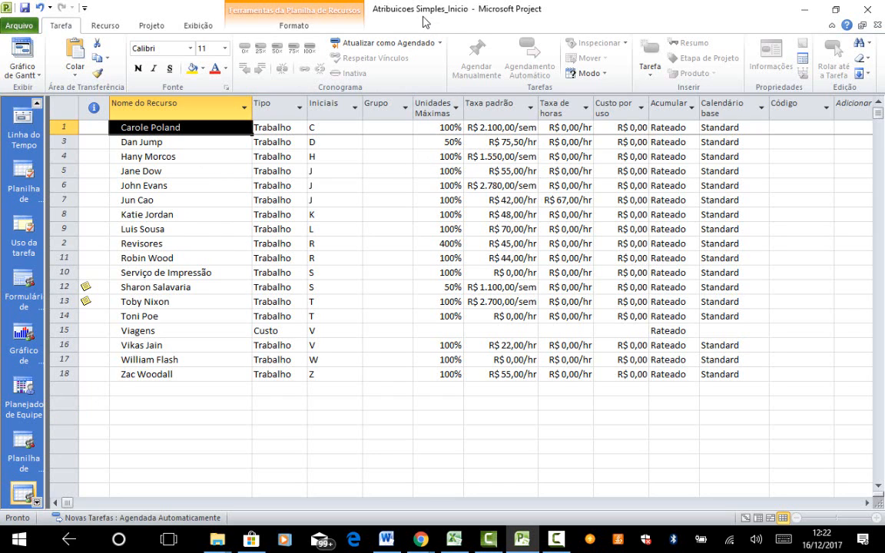
{"action": "left_click", "coordinate": [226, 198]}
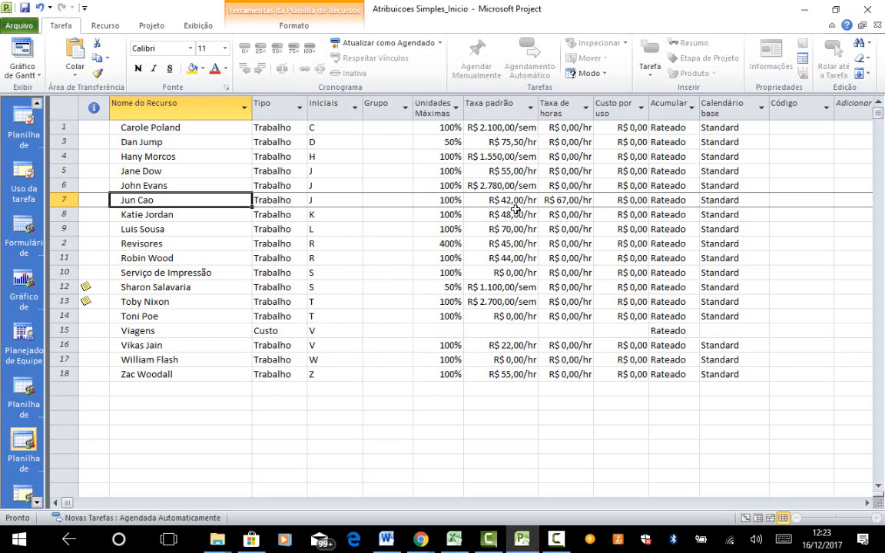
Open the project information statistics to review the project's duration, work and cost, then close them
{"action": "left_click", "coordinate": [152, 25]}
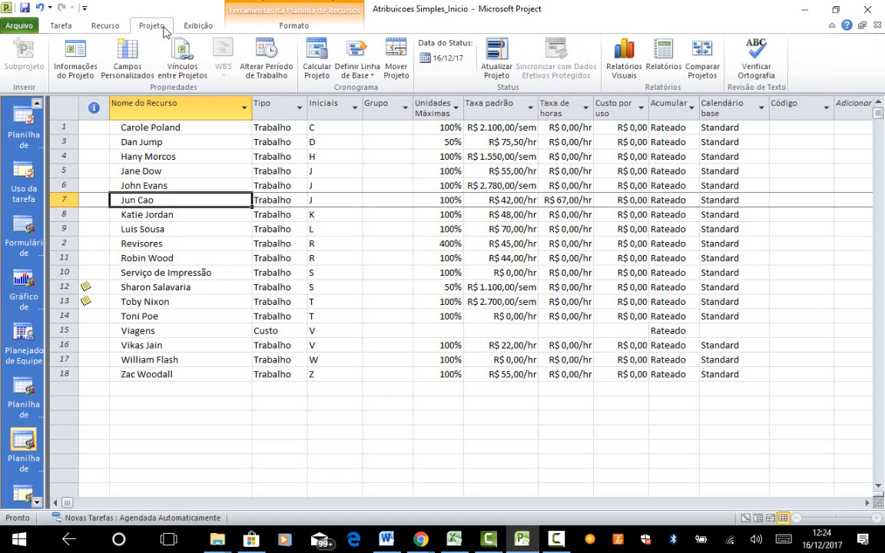
{"action": "left_click", "coordinate": [74, 67]}
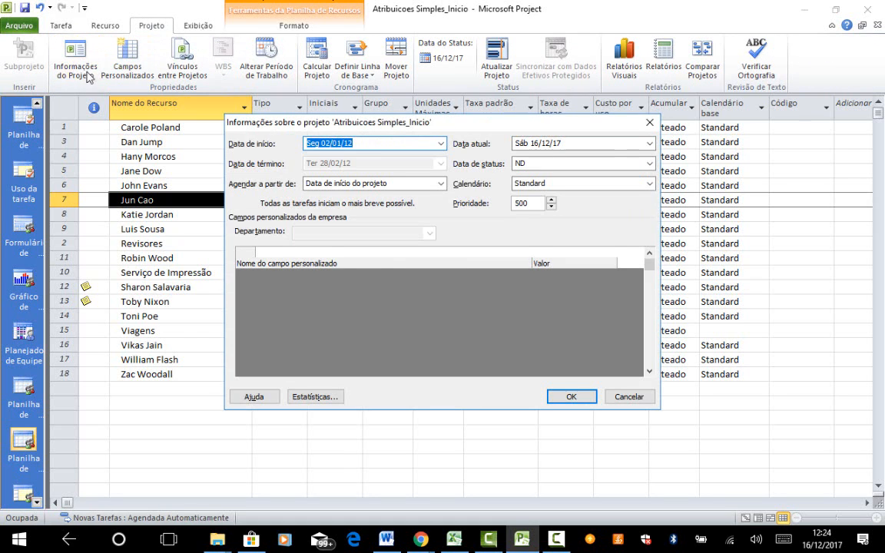
{"action": "left_click", "coordinate": [322, 399]}
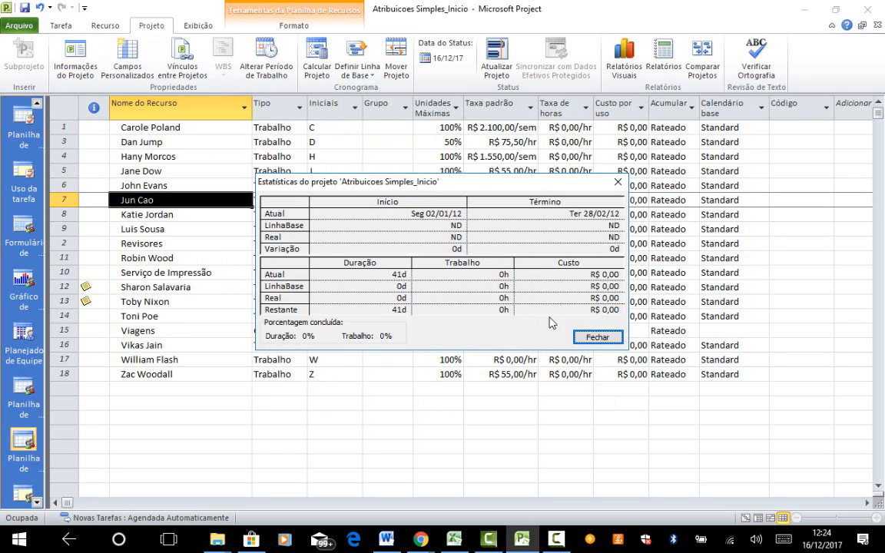
{"action": "left_click", "coordinate": [599, 338]}
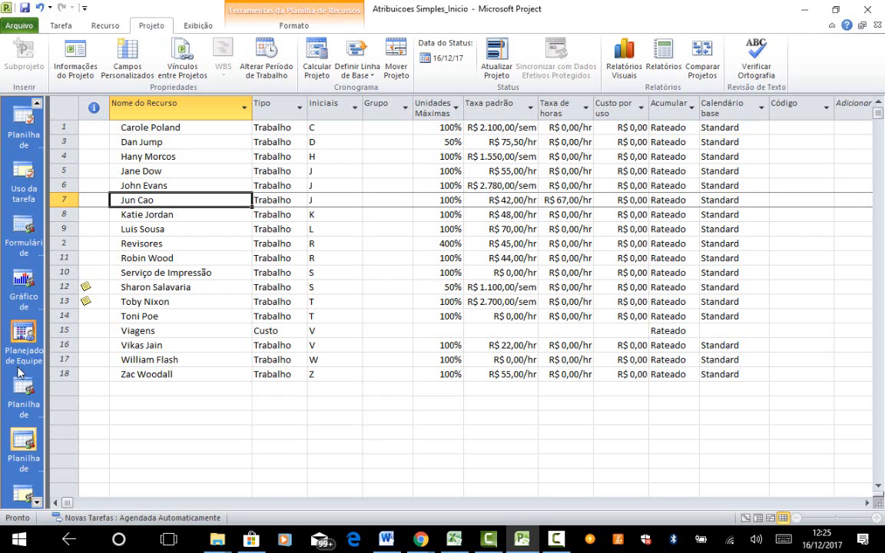
Switch from the resource sheet to the Gantt chart view (Gráfico de Gantt)
{"action": "left_click", "coordinate": [37, 503]}
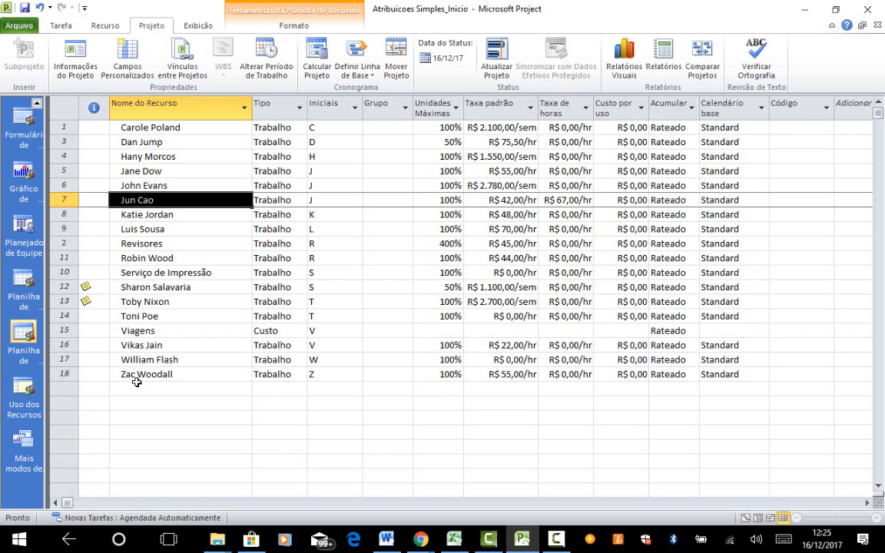
{"action": "scroll", "coordinate": [15, 305], "scroll_direction": "up", "scroll_amount": 4}
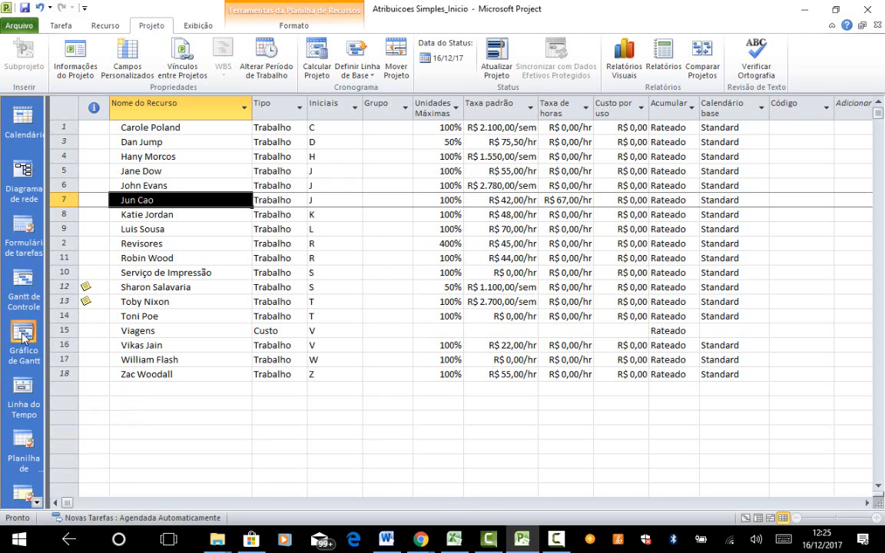
{"action": "left_click", "coordinate": [24, 335]}
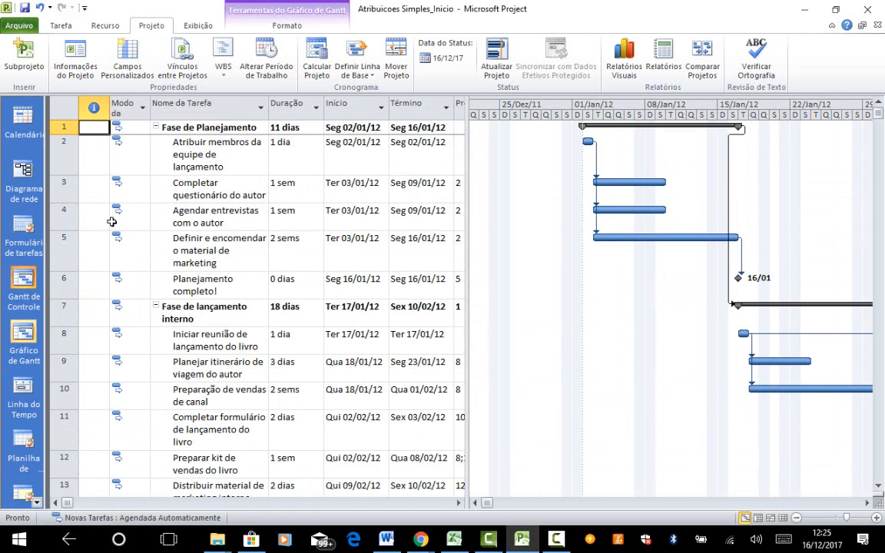
Assign the first resource in the resource list to task 2, "Atribuir membros da equipe de lançamento"
{"action": "left_click", "coordinate": [204, 159]}
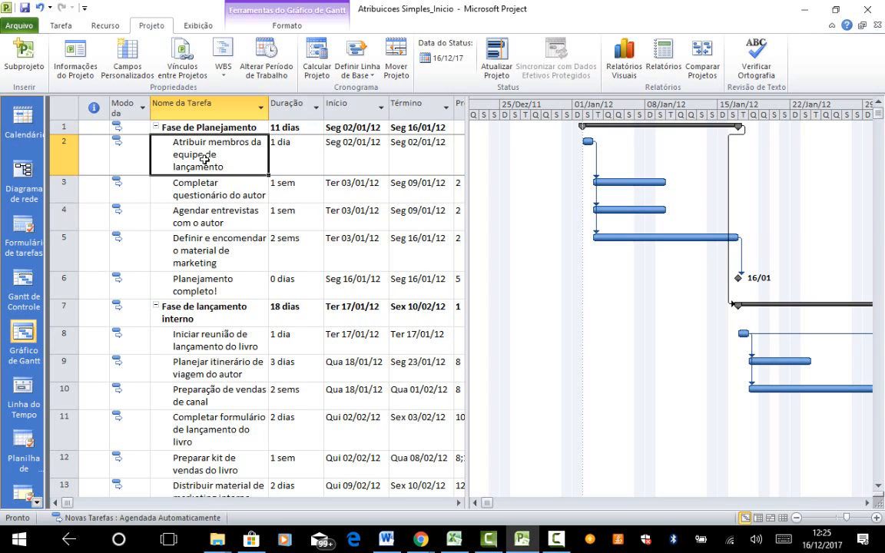
{"action": "key", "text": "Right"}
{"action": "key", "text": "Right"}
{"action": "key", "text": "Right"}
{"action": "key", "text": "Right"}
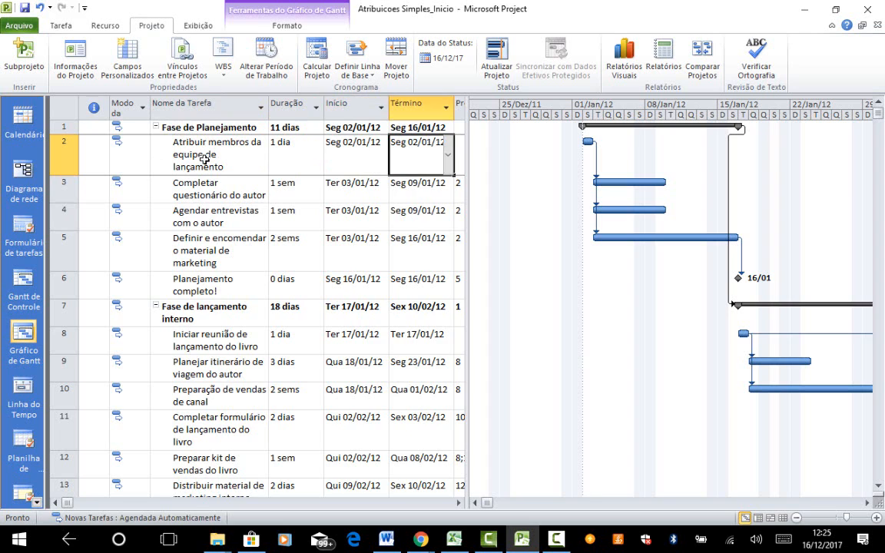
{"action": "key", "text": "Right"}
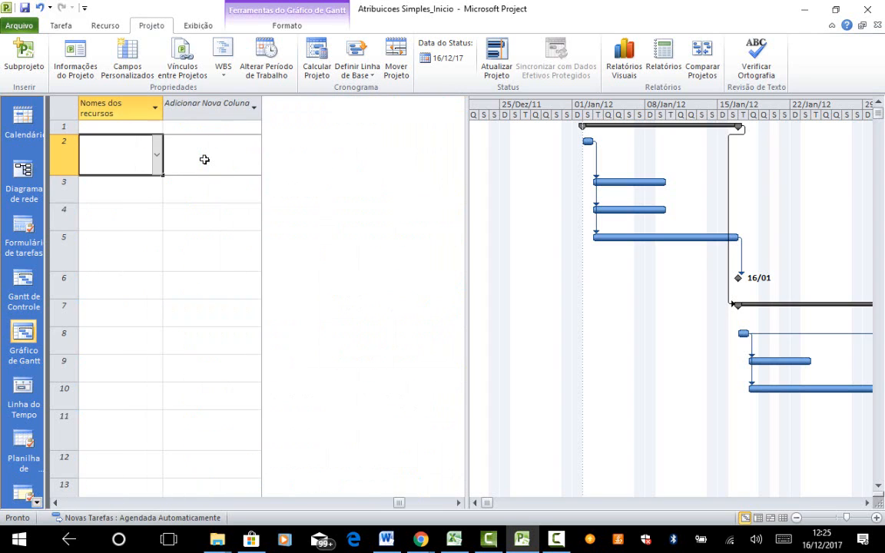
{"action": "left_click", "coordinate": [157, 156]}
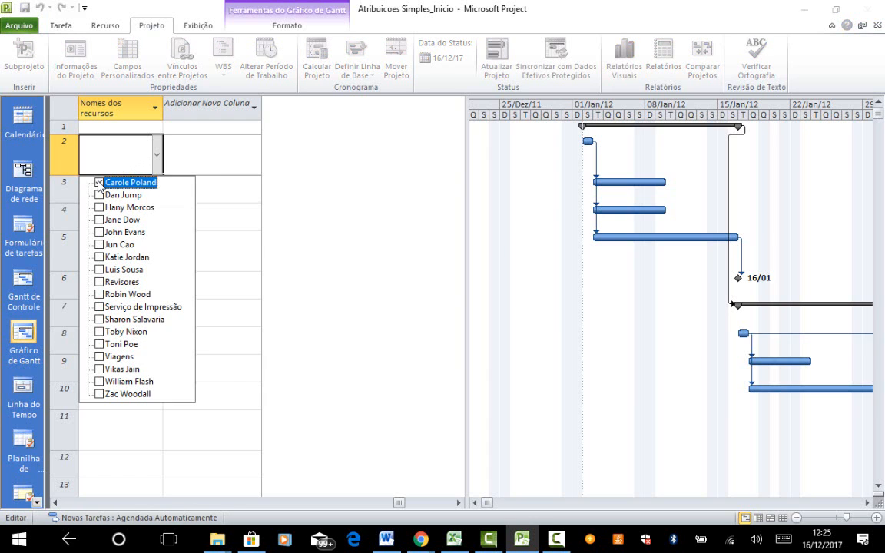
{"action": "left_click", "coordinate": [99, 183]}
{"action": "left_click", "coordinate": [192, 162]}
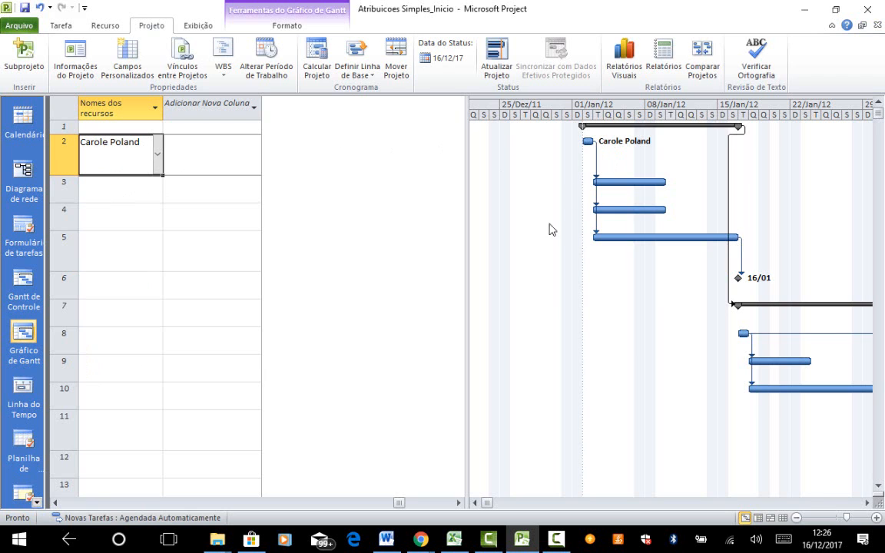
Check the project statistics for total work and cost with the resource assigned to task 2, then close them
{"action": "left_click", "coordinate": [55, 503]}
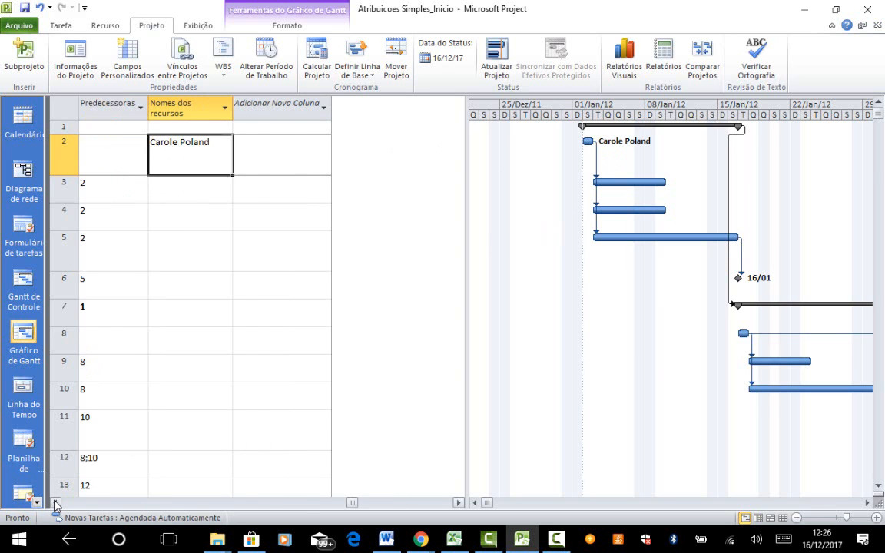
{"action": "left_click", "coordinate": [56, 503]}
{"action": "left_click", "coordinate": [56, 502]}
{"action": "left_click", "coordinate": [55, 503]}
{"action": "left_click", "coordinate": [55, 503]}
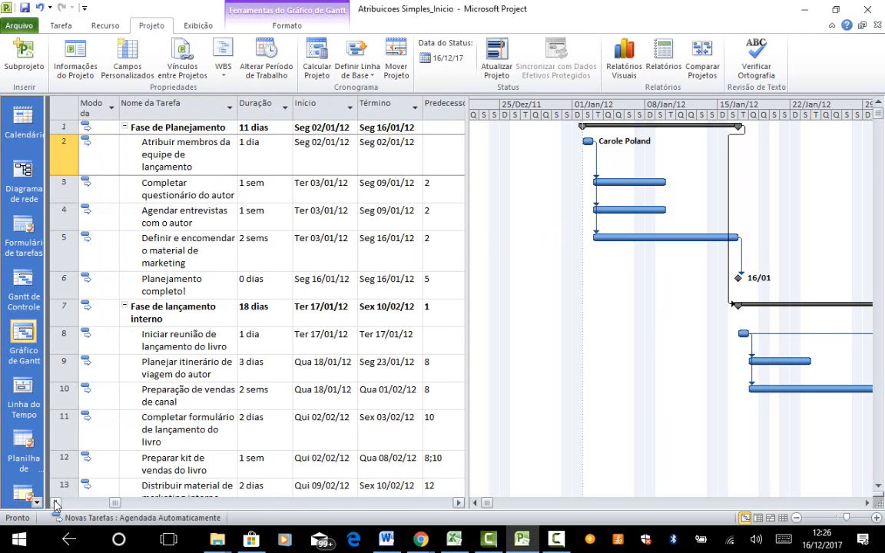
{"action": "left_click", "coordinate": [56, 502]}
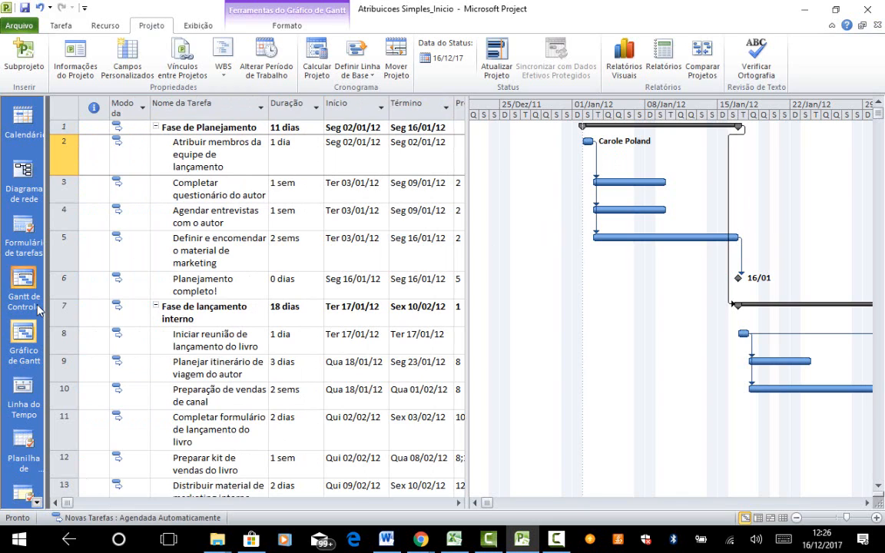
{"action": "left_click", "coordinate": [75, 61]}
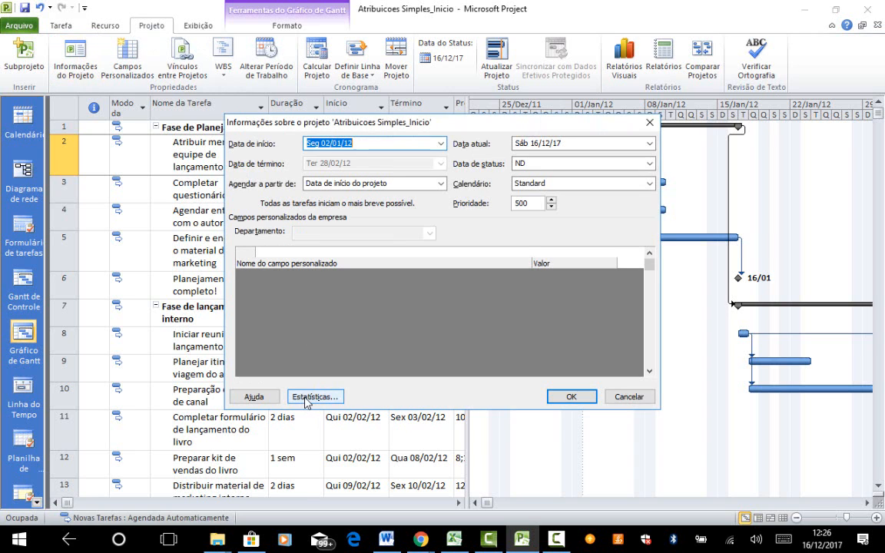
{"action": "left_click", "coordinate": [315, 397]}
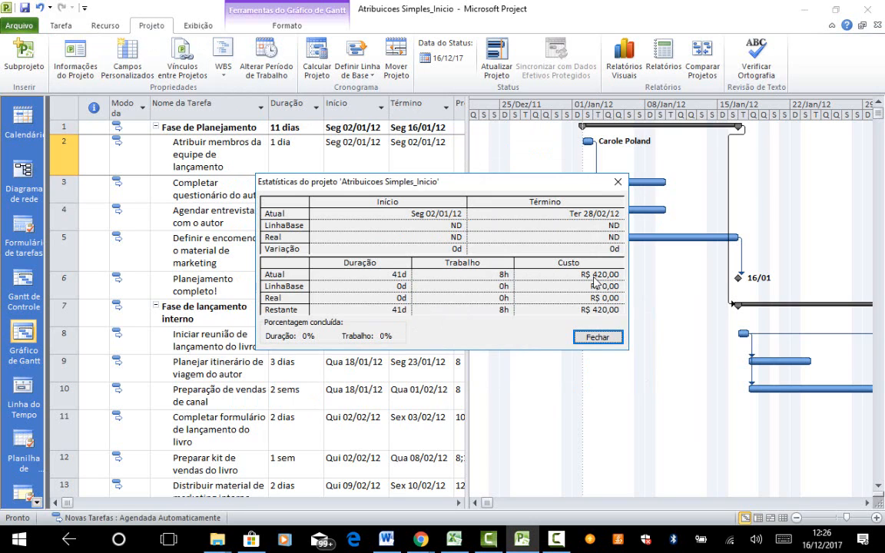
{"action": "left_click", "coordinate": [597, 337]}
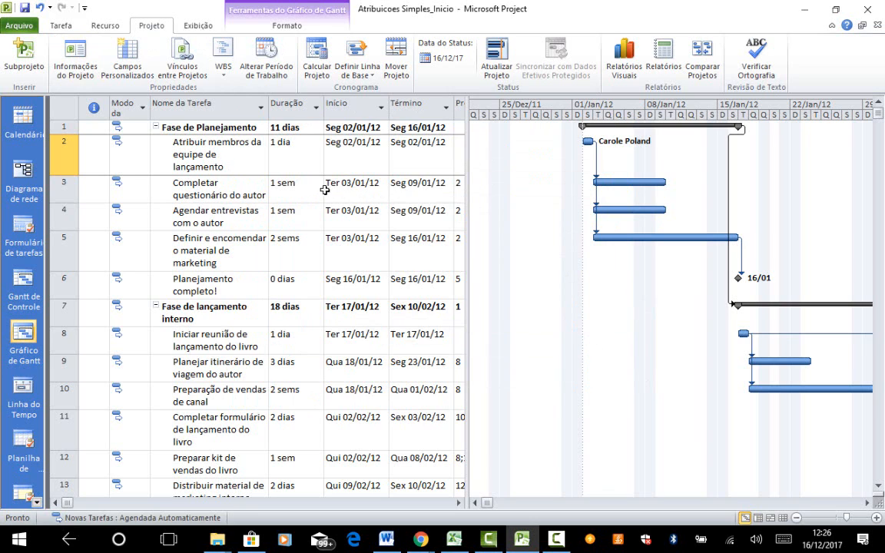
Widen the task table and narrow the Predecessoras column to fit the Nomes dos recursos column beside the chart
{"action": "left_click", "coordinate": [204, 192]}
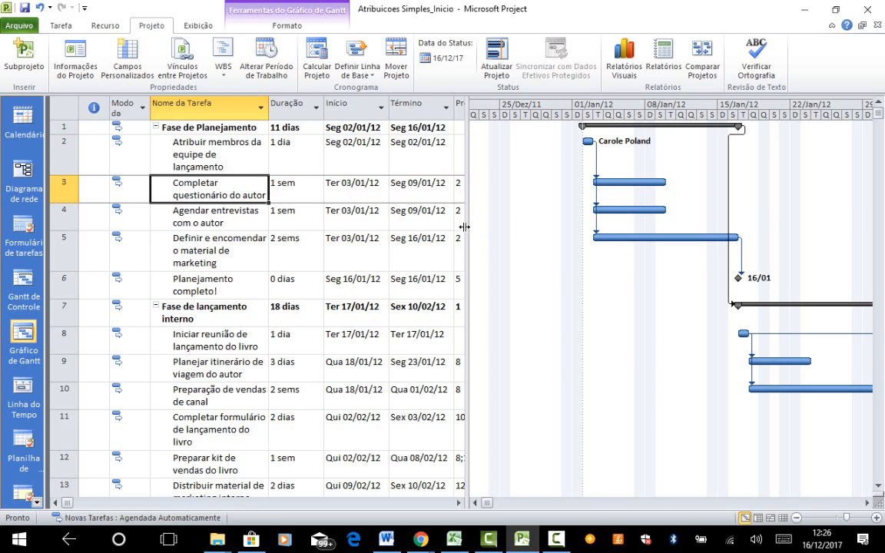
{"action": "left_click_drag", "start_coordinate": [466, 230], "coordinate": [563, 250]}
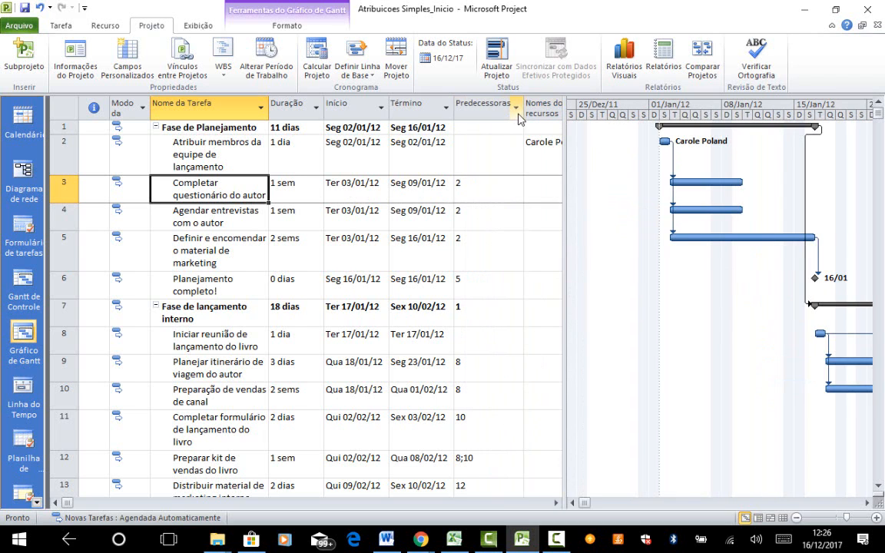
{"action": "left_click_drag", "start_coordinate": [524, 116], "coordinate": [476, 122]}
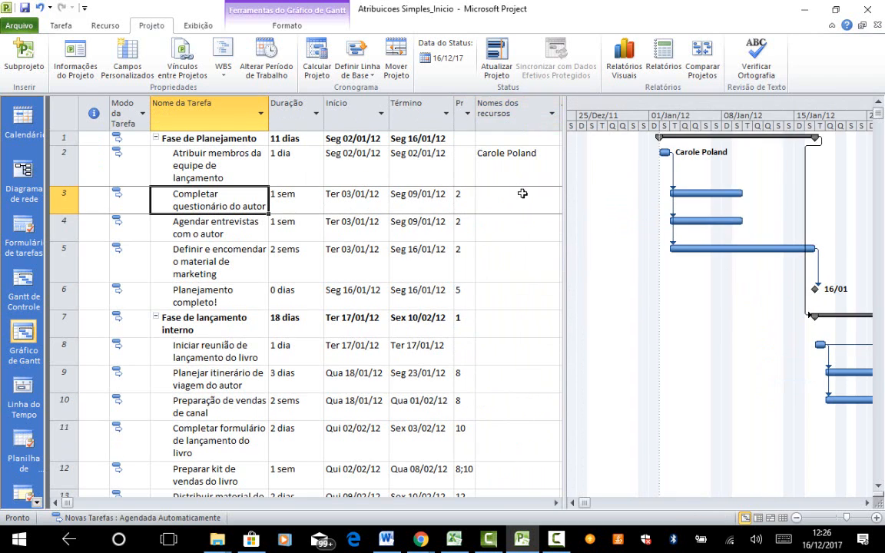
Assign the resource listed directly above Viagens to task 3, "Completar questionário do autor"
{"action": "left_click", "coordinate": [519, 199]}
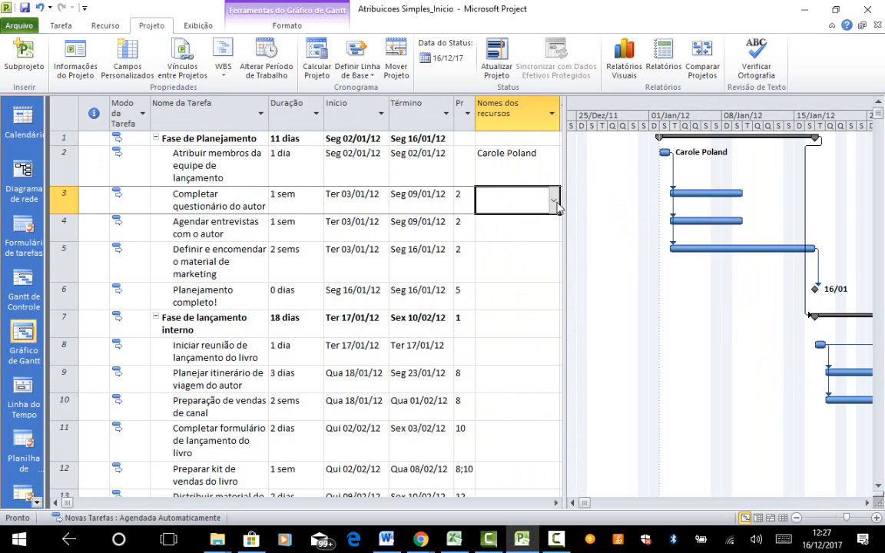
{"action": "left_click", "coordinate": [554, 200]}
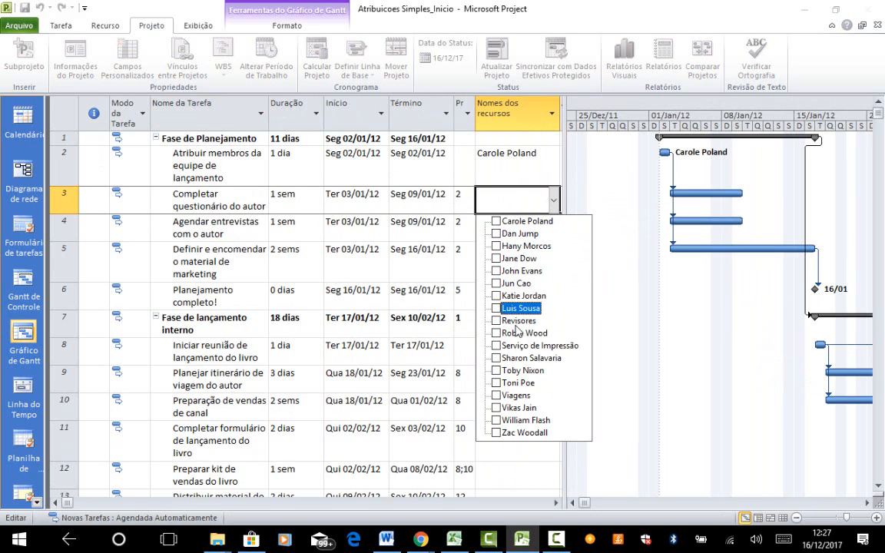
{"action": "left_click", "coordinate": [494, 384]}
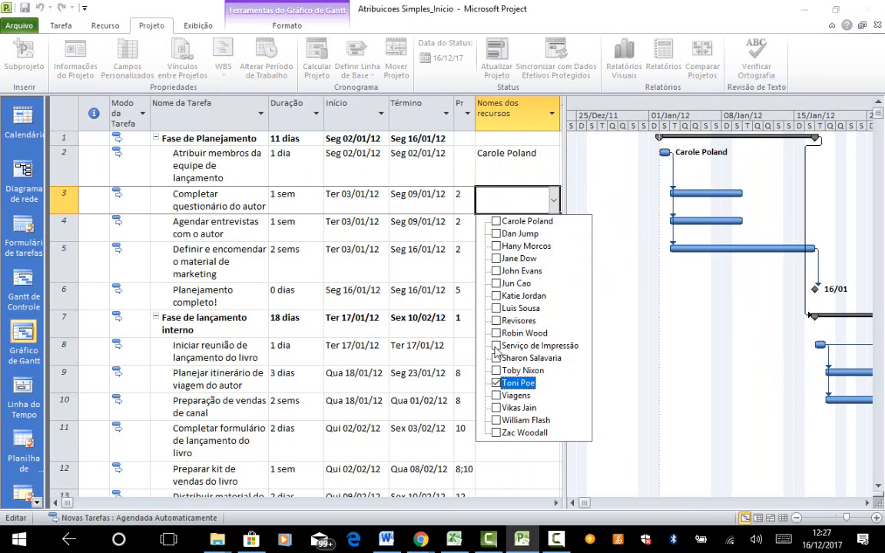
{"action": "left_click", "coordinate": [492, 168]}
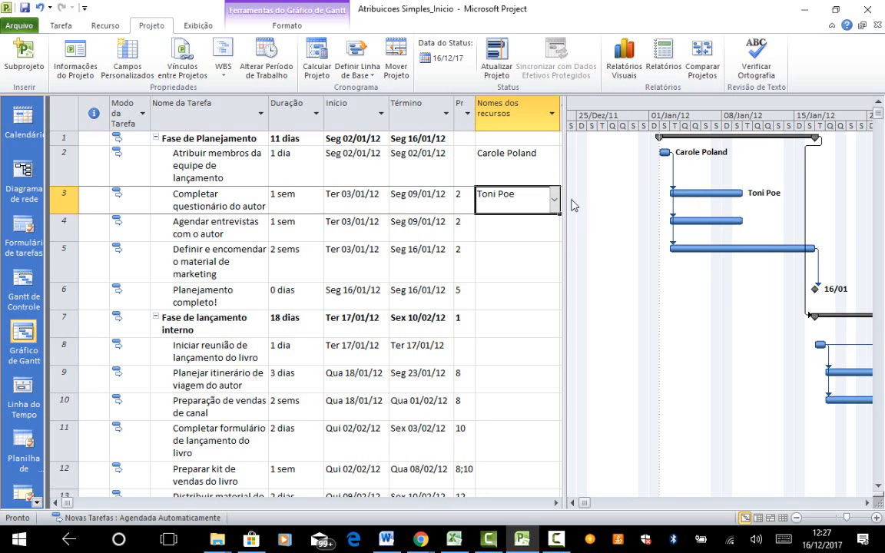
Review the project statistics for work and cost with the resource assigned to task 3, then close them
{"action": "left_click", "coordinate": [68, 59]}
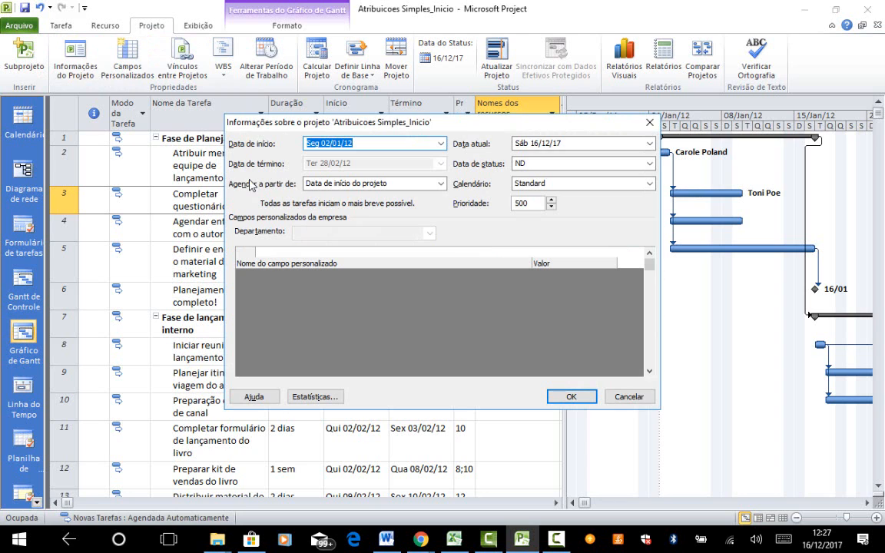
{"action": "left_click", "coordinate": [318, 398]}
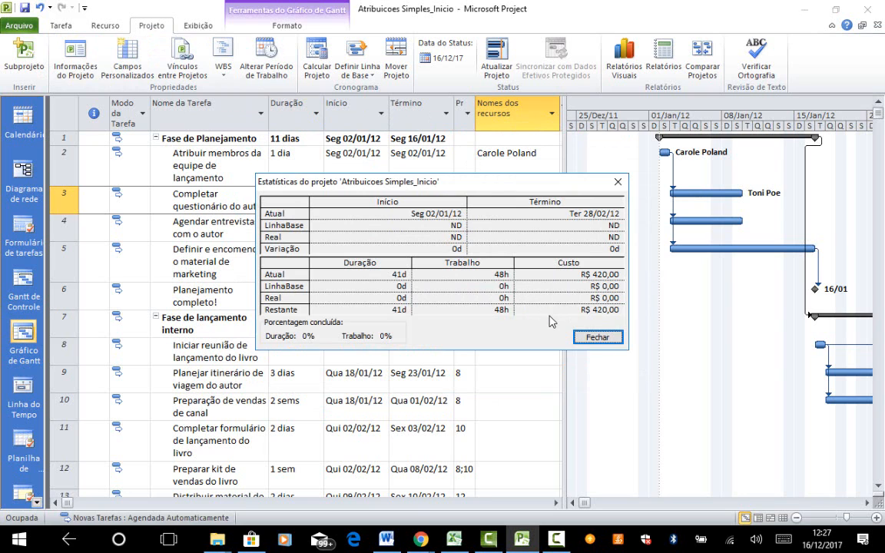
{"action": "left_click", "coordinate": [597, 337]}
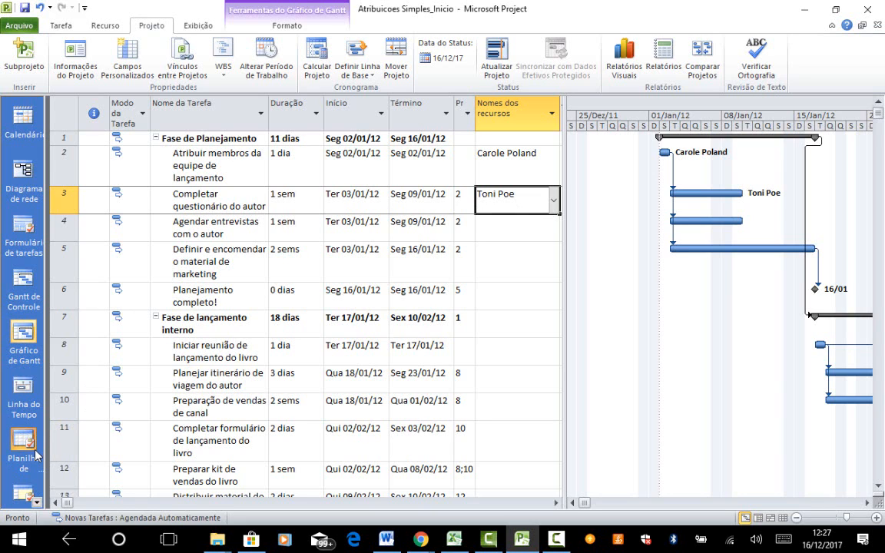
In the resource sheet, set the standard rate of the work resource listed directly above Viagens to R$ 1,00/hr
{"action": "left_click", "coordinate": [37, 502]}
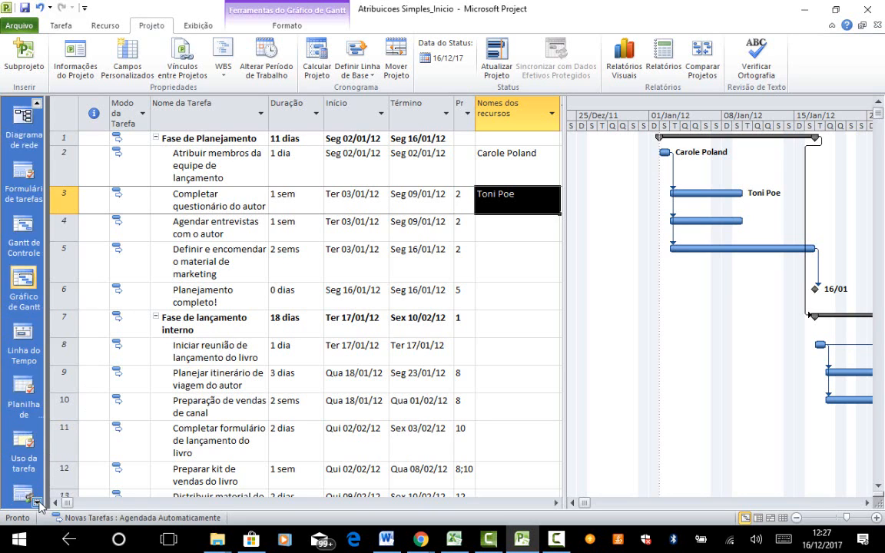
{"action": "left_click", "coordinate": [36, 502]}
{"action": "left_click", "coordinate": [36, 502]}
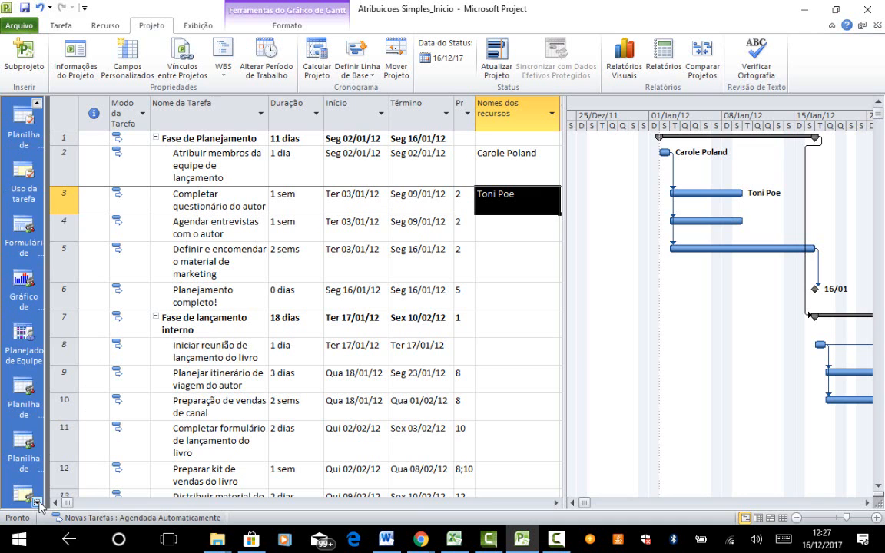
{"action": "left_click", "coordinate": [36, 502]}
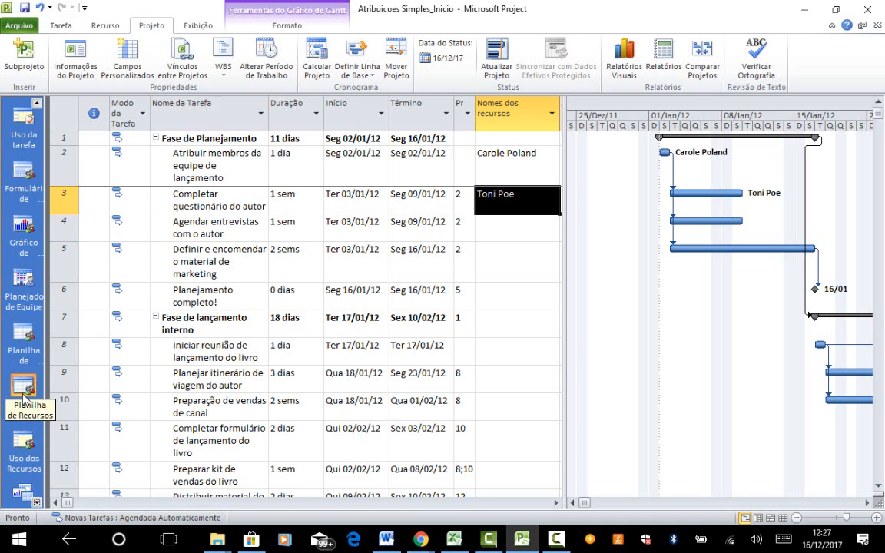
{"action": "left_click", "coordinate": [24, 396]}
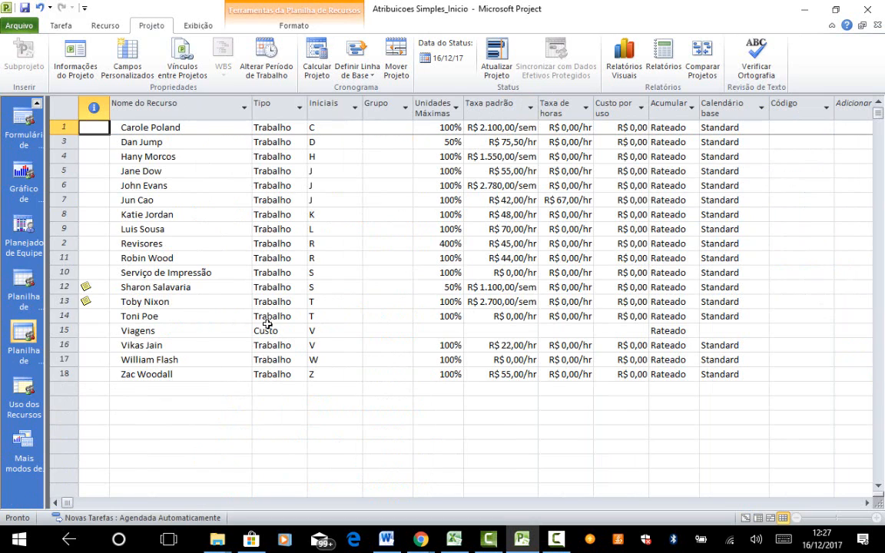
{"action": "left_click", "coordinate": [494, 317]}
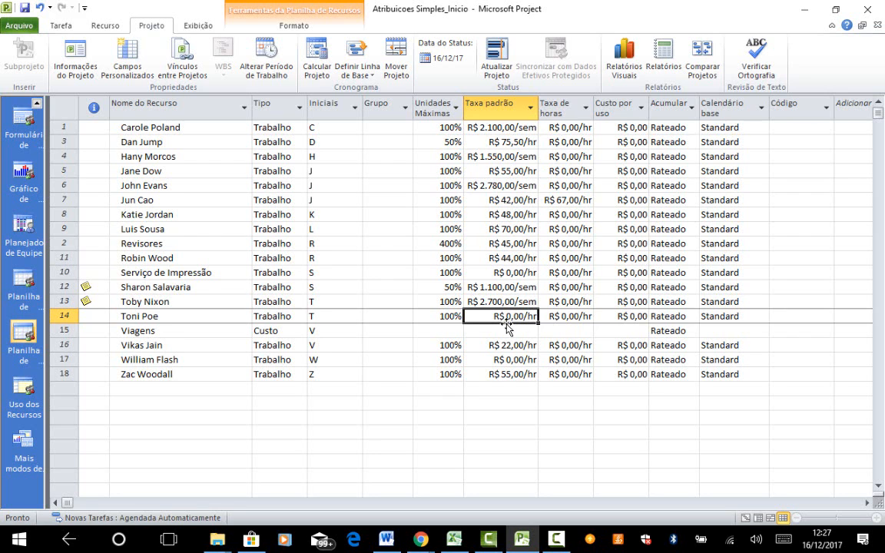
{"action": "type", "text": "1"}
{"action": "key", "text": "Return"}
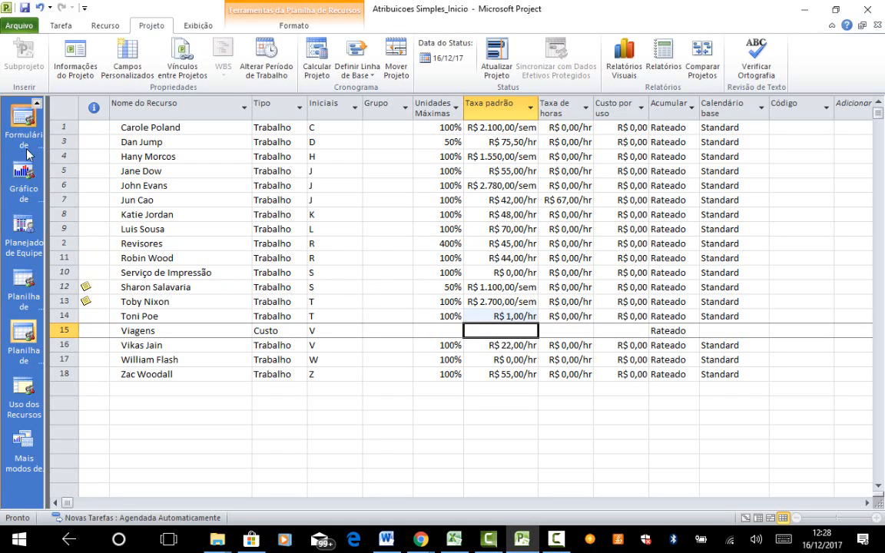
Return to the Gantt chart and check the project statistics for work and cost with the new resource rate, then close them
{"action": "left_click", "coordinate": [36, 103]}
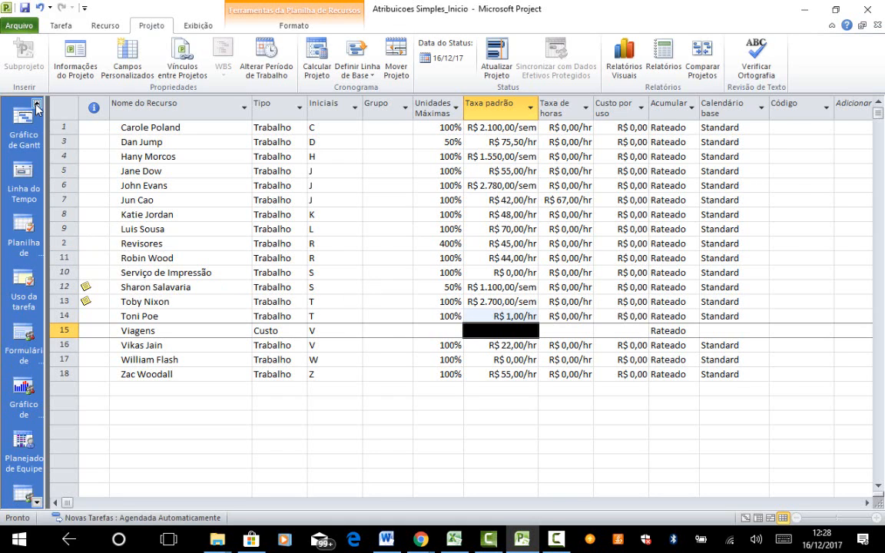
{"action": "left_click", "coordinate": [27, 117]}
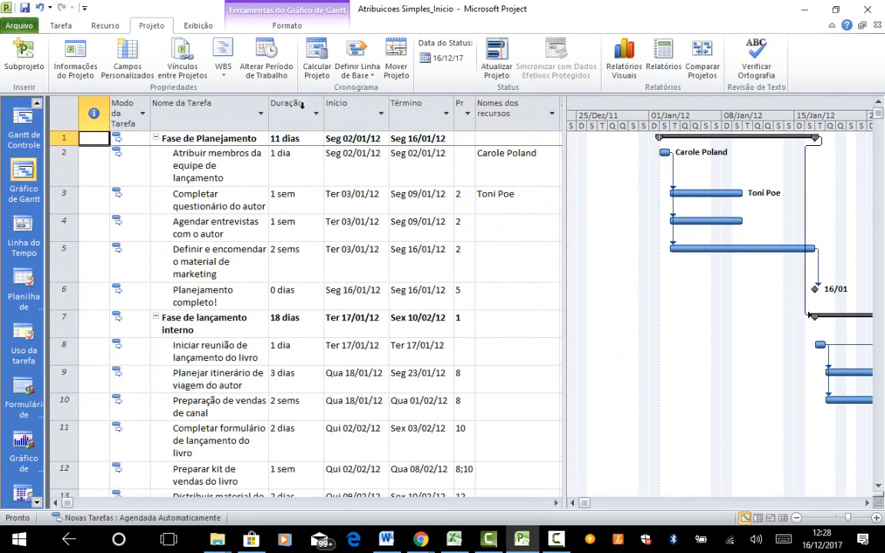
{"action": "left_click", "coordinate": [74, 58]}
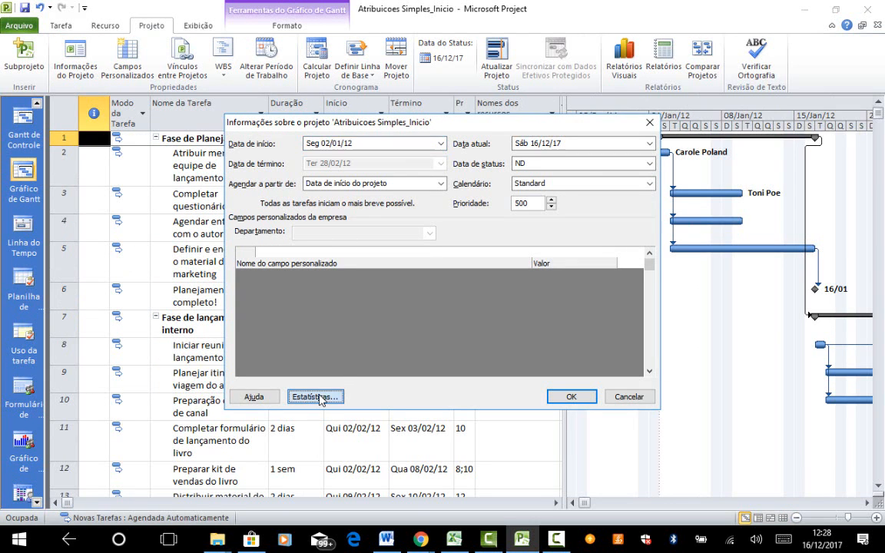
{"action": "left_click", "coordinate": [316, 396]}
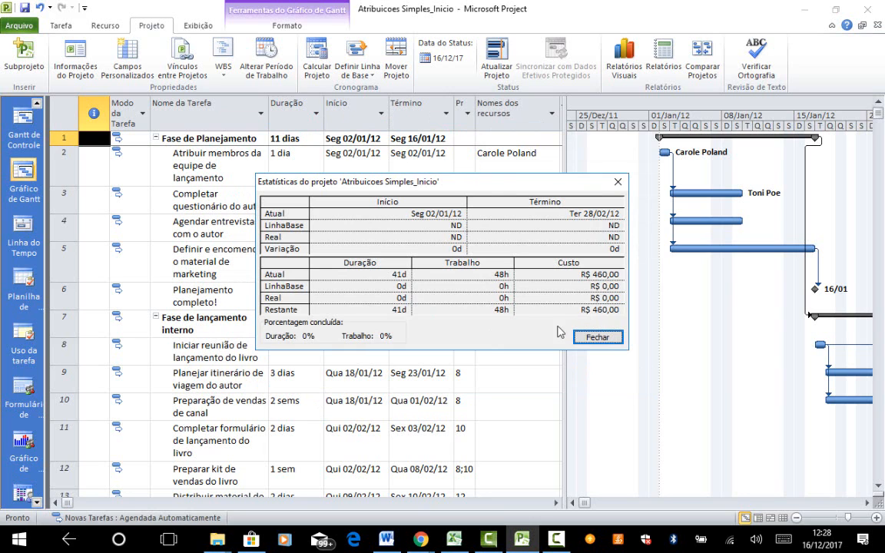
{"action": "left_click", "coordinate": [597, 338]}
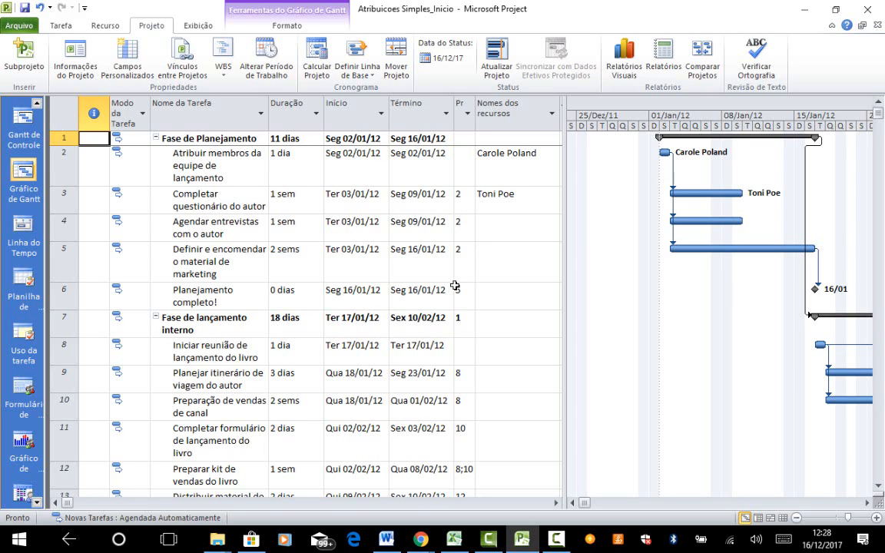
Show the task details form below the Gantt chart and review the resource units and work hours for tasks 2 and 3
{"action": "left_click", "coordinate": [195, 27]}
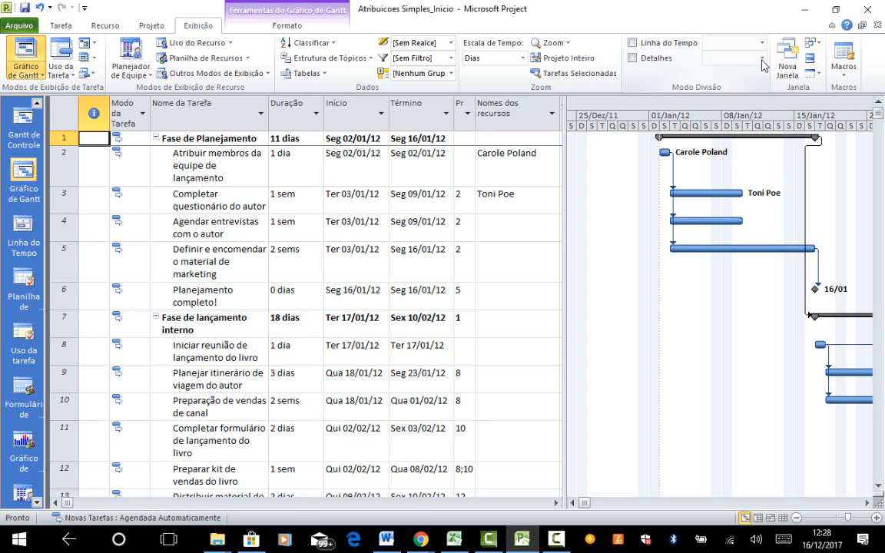
{"action": "left_click", "coordinate": [632, 59]}
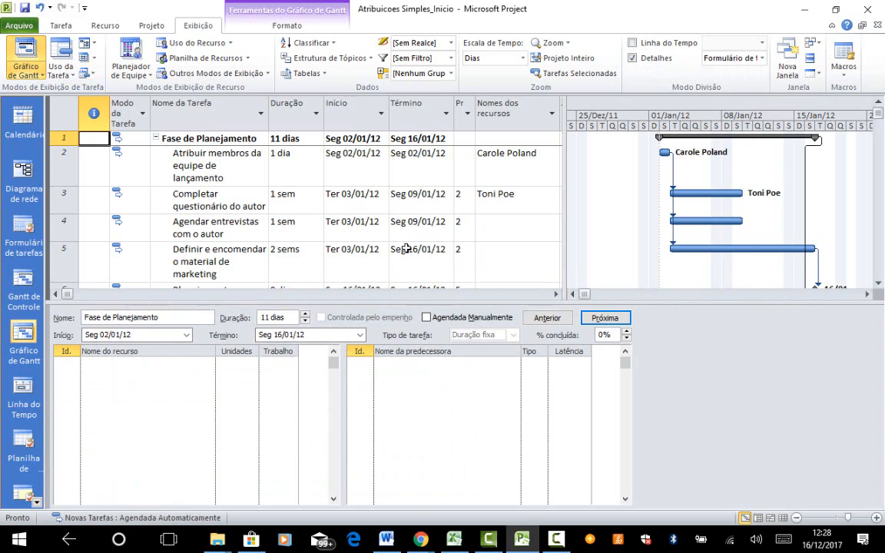
{"action": "left_click", "coordinate": [495, 162]}
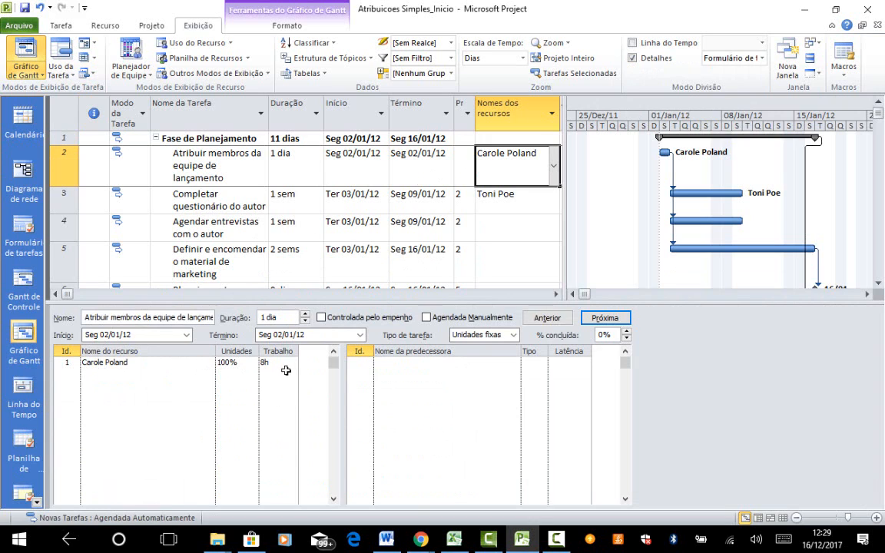
{"action": "left_click", "coordinate": [507, 201]}
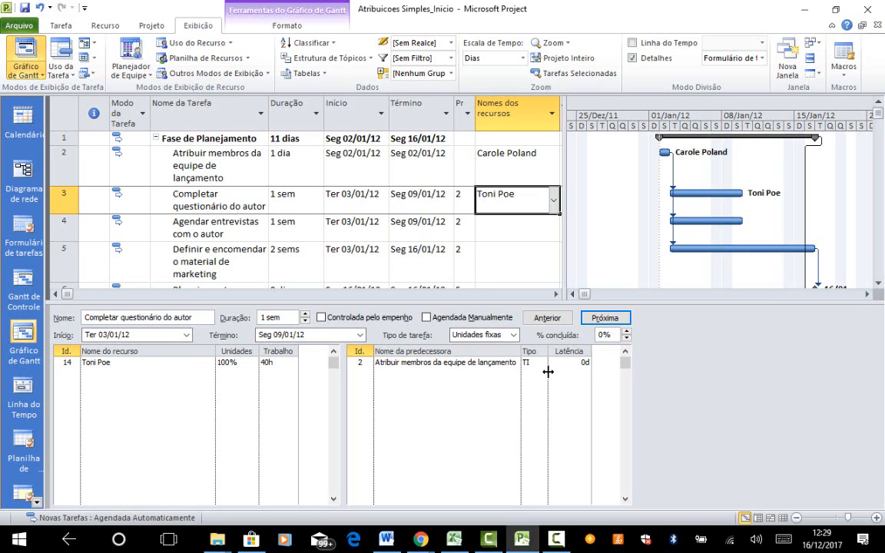
Review the general, cost, notes and custom field information of task 3's resource, then close it without changes
{"action": "left_click", "coordinate": [119, 362]}
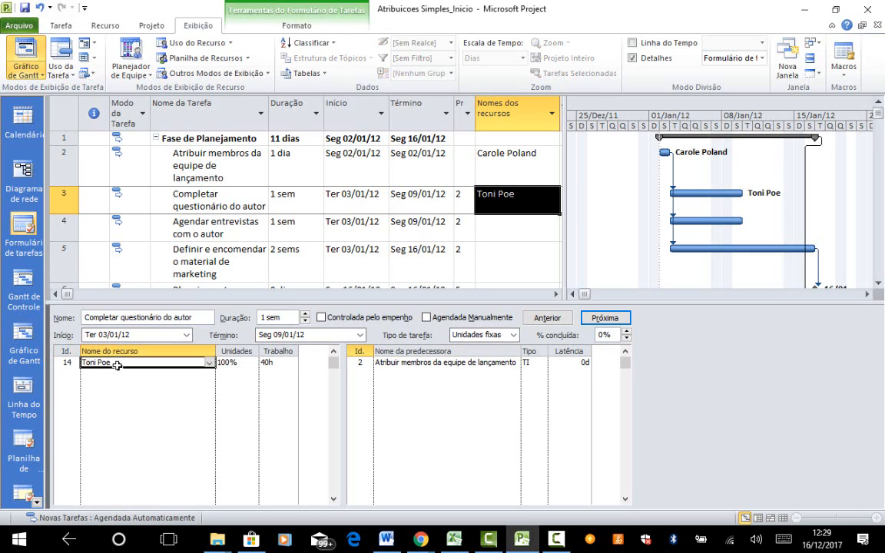
{"action": "double_click", "coordinate": [118, 365]}
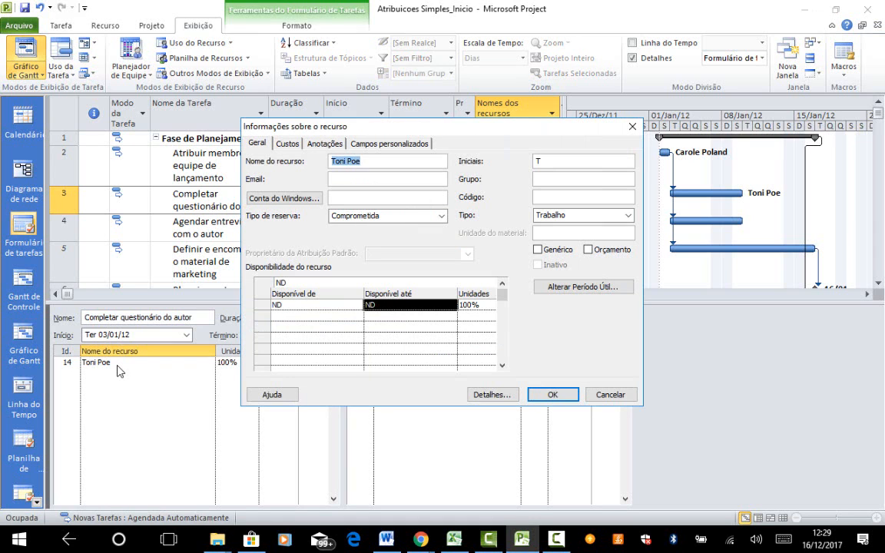
{"action": "left_click", "coordinate": [287, 144]}
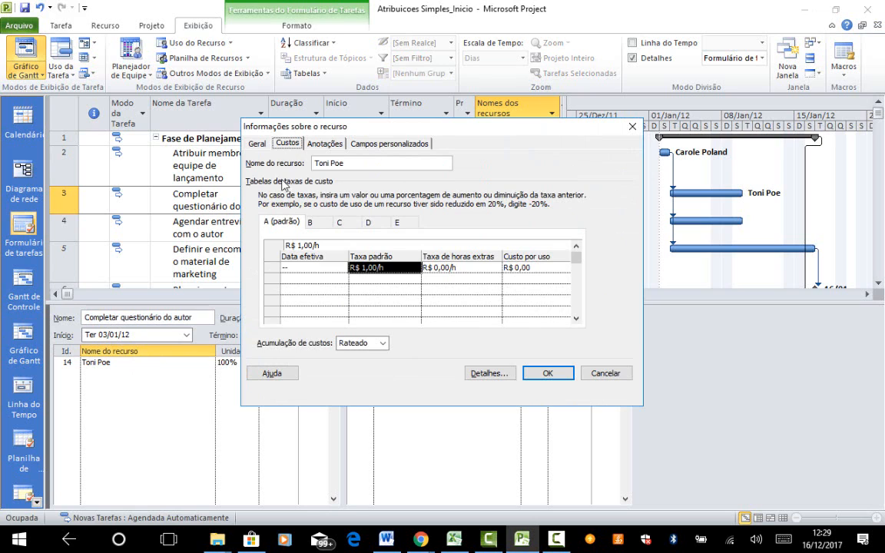
{"action": "left_click", "coordinate": [323, 145]}
{"action": "left_click", "coordinate": [376, 144]}
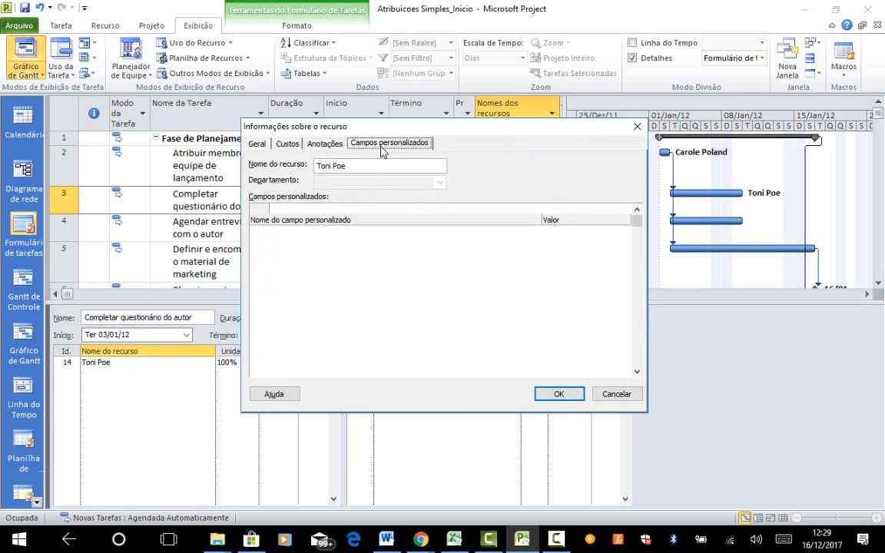
{"action": "left_click", "coordinate": [258, 145]}
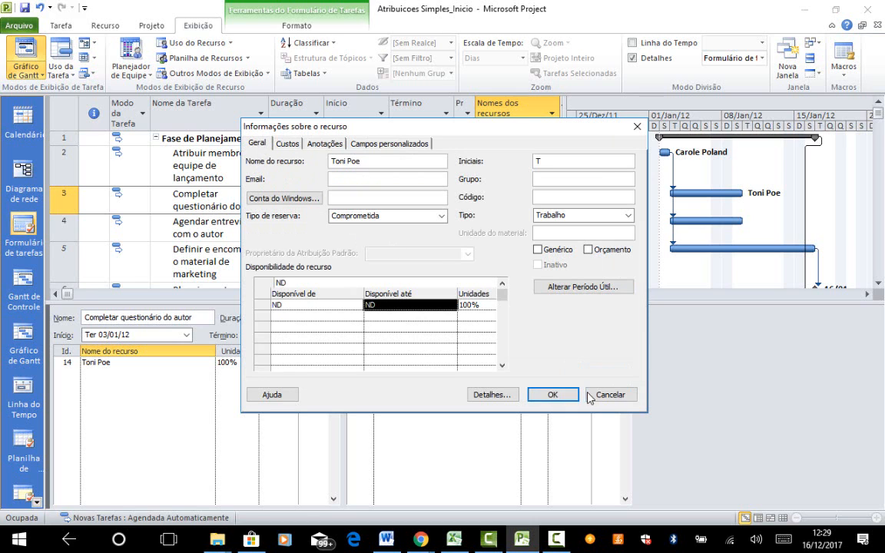
{"action": "left_click", "coordinate": [493, 395]}
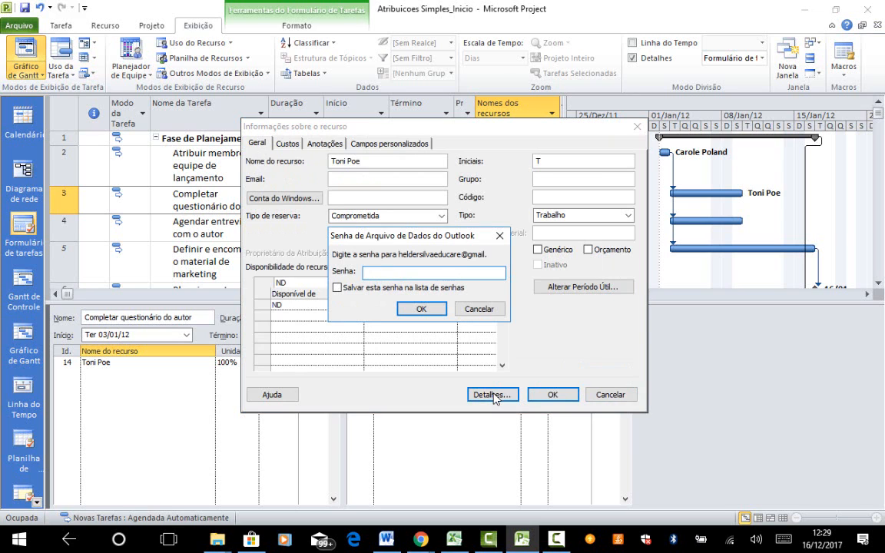
{"action": "left_click", "coordinate": [479, 310]}
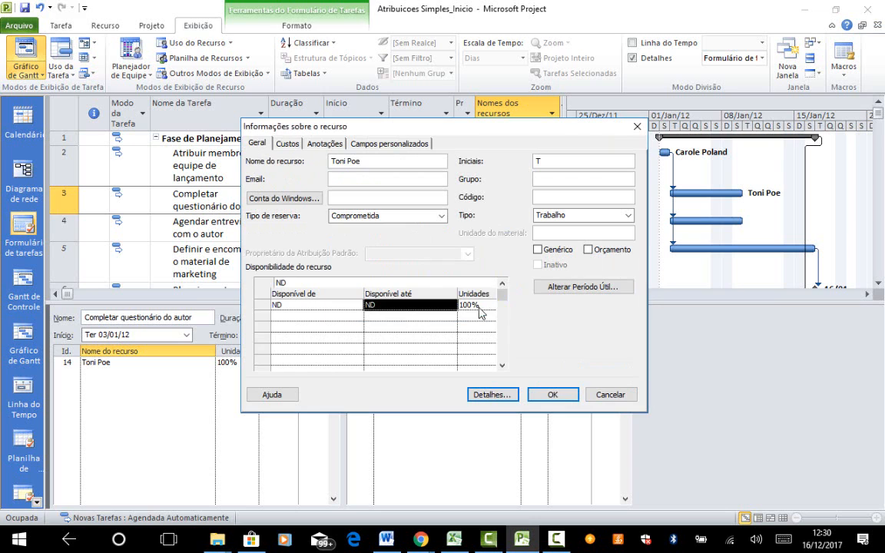
{"action": "left_click", "coordinate": [607, 395]}
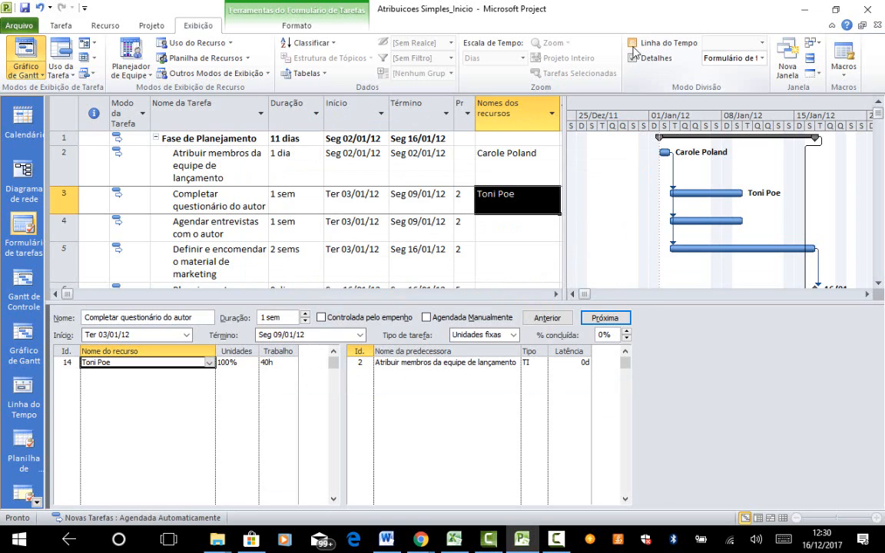
Hide the task details form so that the Gantt chart fills the view
{"action": "left_click", "coordinate": [633, 59]}
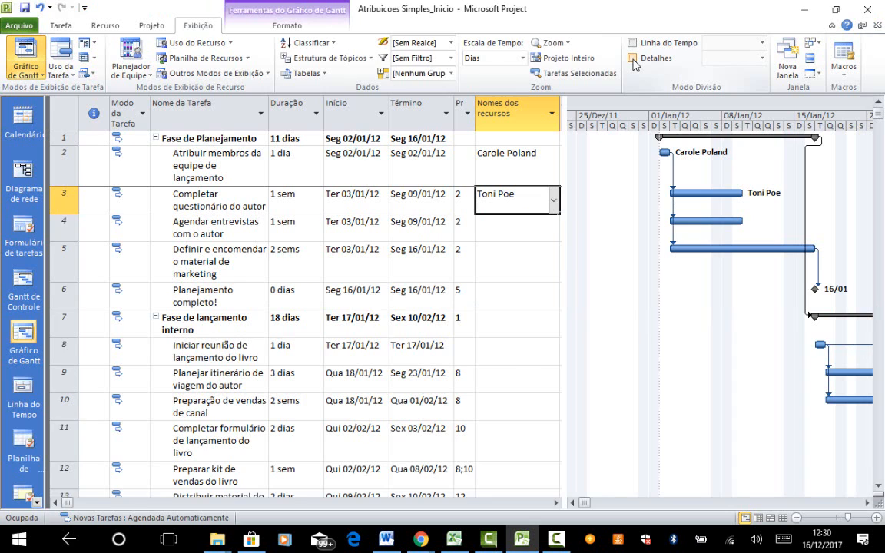
{"action": "left_click", "coordinate": [632, 58]}
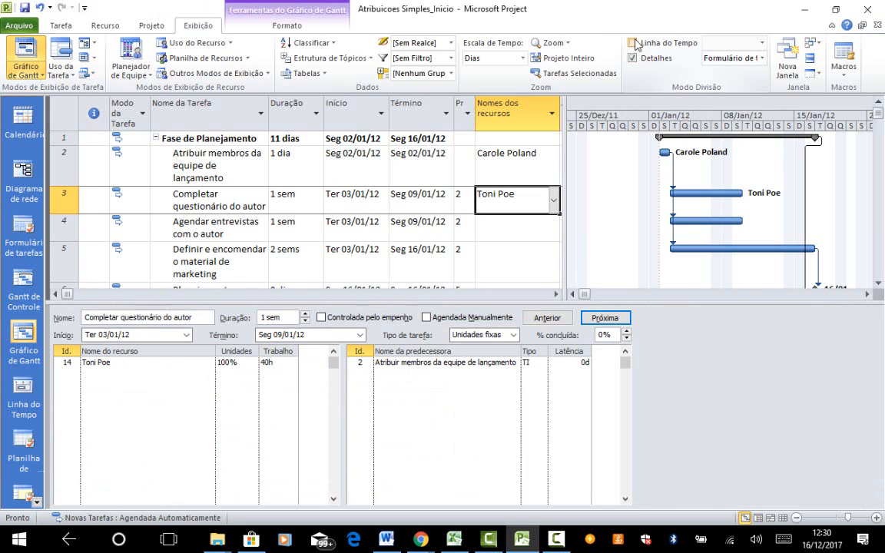
{"action": "left_click", "coordinate": [631, 59]}
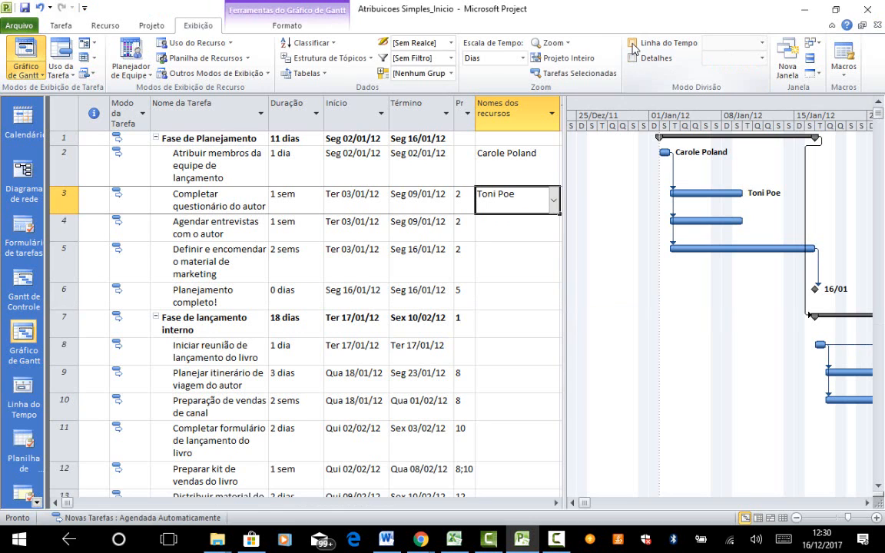
Show the project timeline above the Gantt chart to look at it, then hide it again
{"action": "left_click", "coordinate": [631, 44]}
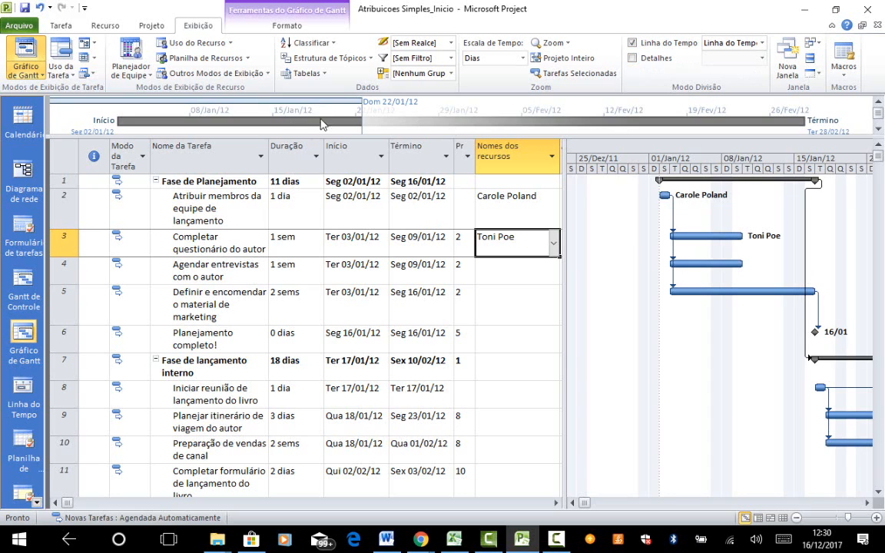
{"action": "left_click", "coordinate": [510, 206]}
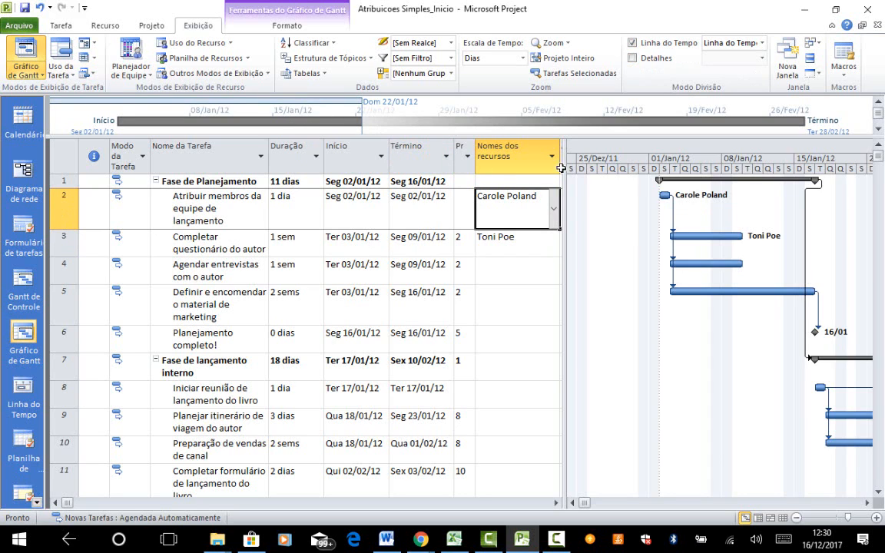
{"action": "left_click", "coordinate": [632, 43]}
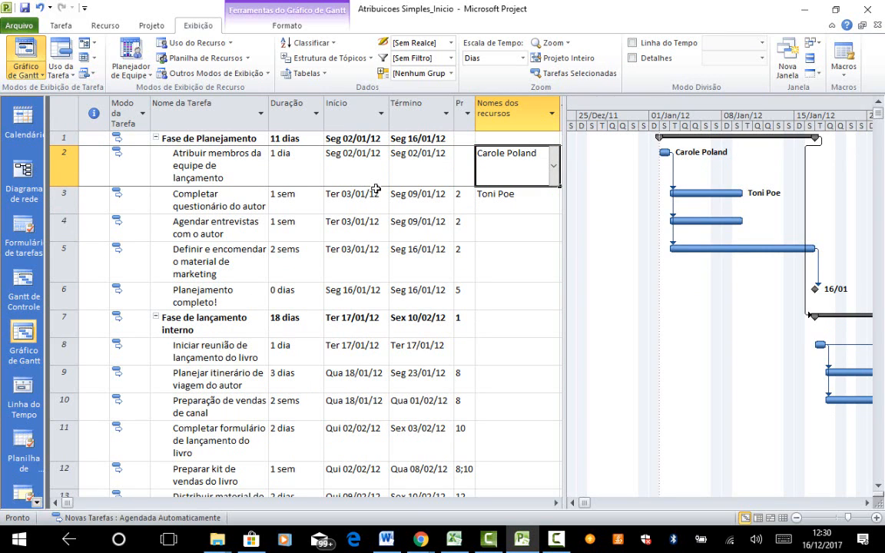
Assign the sixth resource in the list to task 4, "Agendar entrevistas com o autor"
{"action": "left_click", "coordinate": [247, 220]}
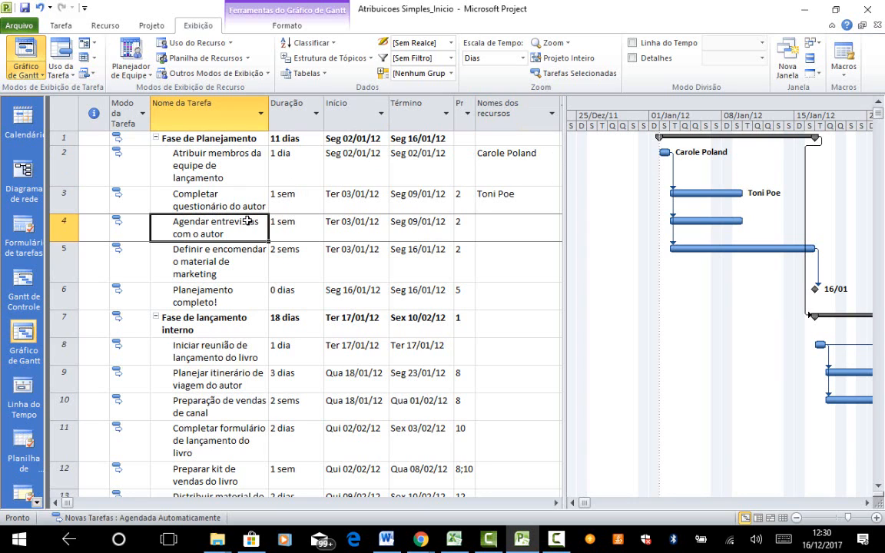
{"action": "left_click", "coordinate": [501, 227]}
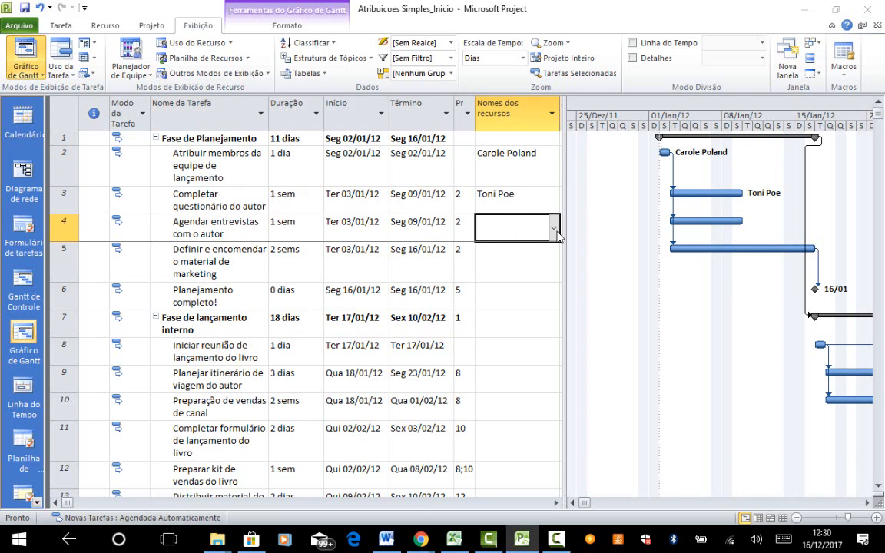
{"action": "left_click", "coordinate": [554, 230]}
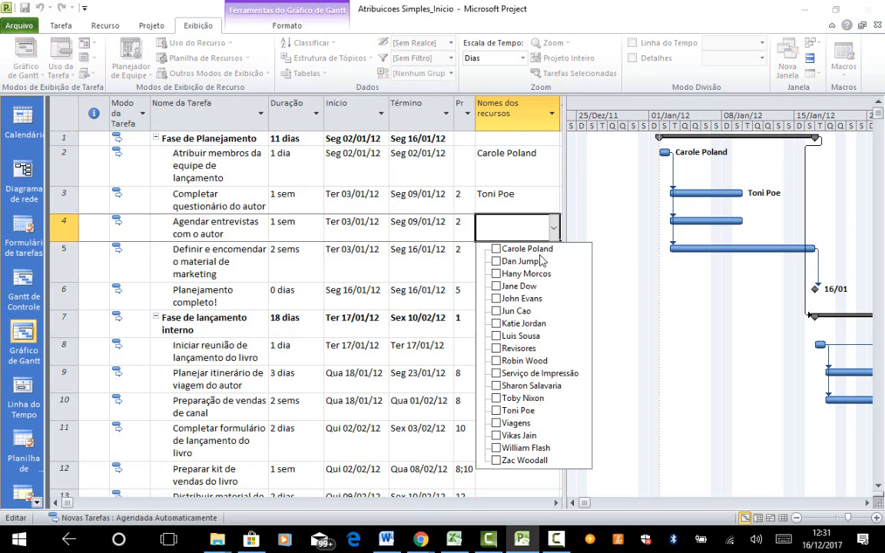
{"action": "left_click", "coordinate": [497, 311]}
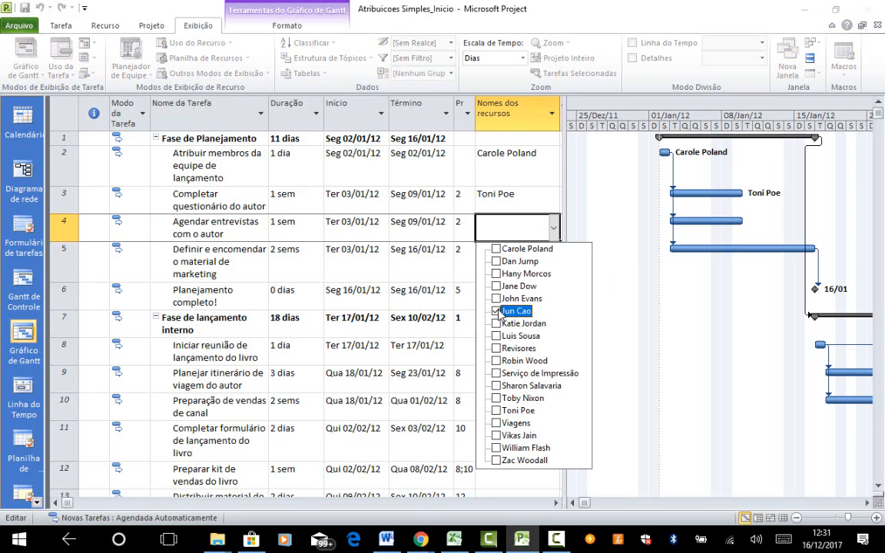
{"action": "left_click", "coordinate": [452, 264]}
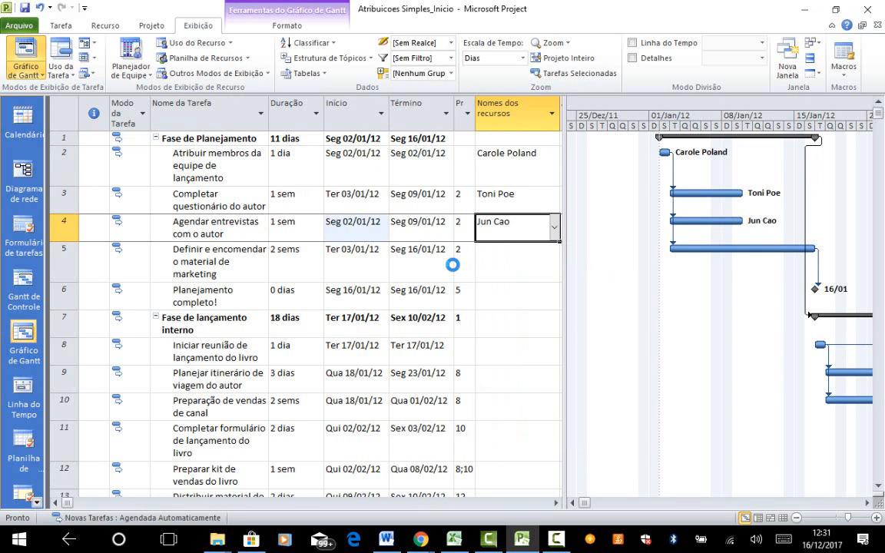
Assign the thirteenth resource in the list to task 5, "Definir e encomendar o material de marketing"
{"action": "left_click", "coordinate": [510, 269]}
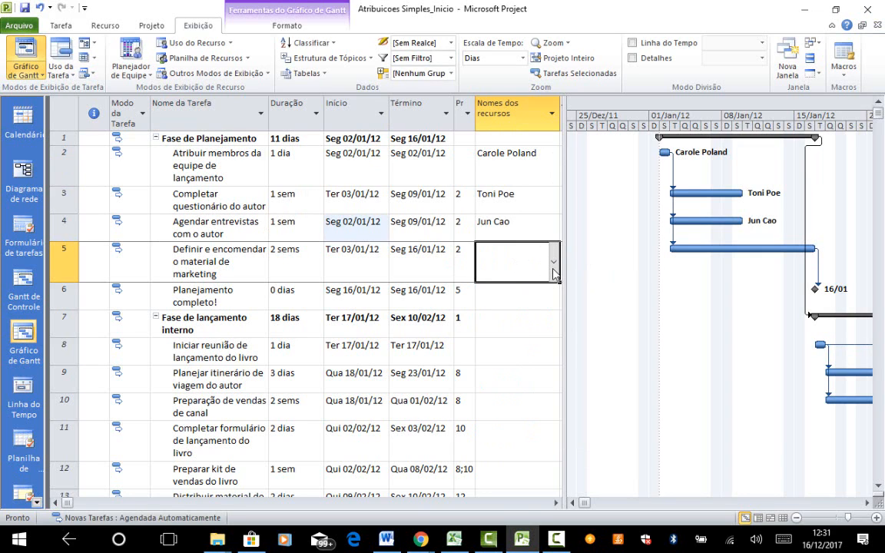
{"action": "left_click", "coordinate": [553, 265]}
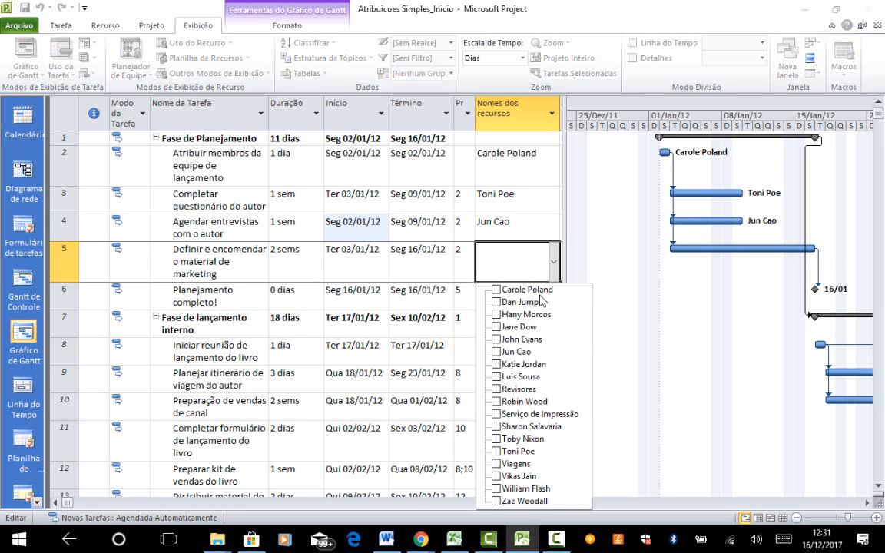
{"action": "left_click", "coordinate": [497, 440]}
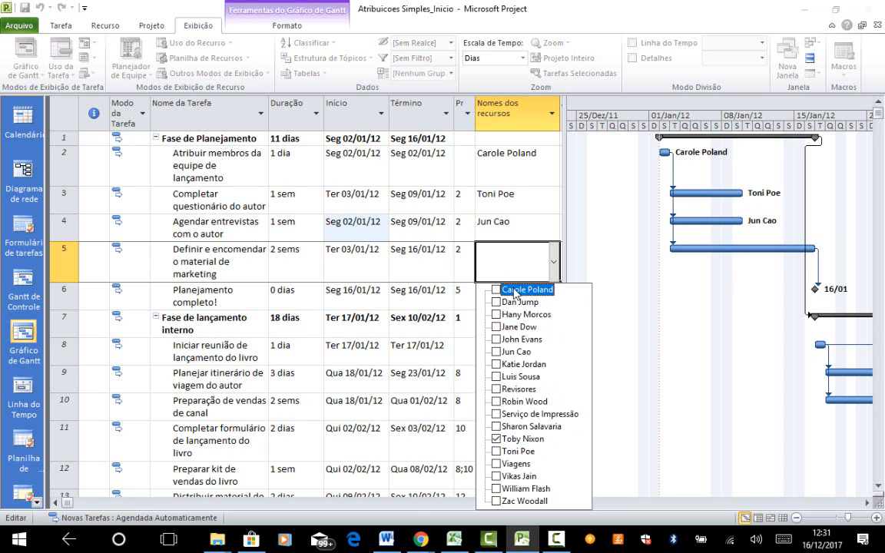
{"action": "left_click", "coordinate": [503, 224]}
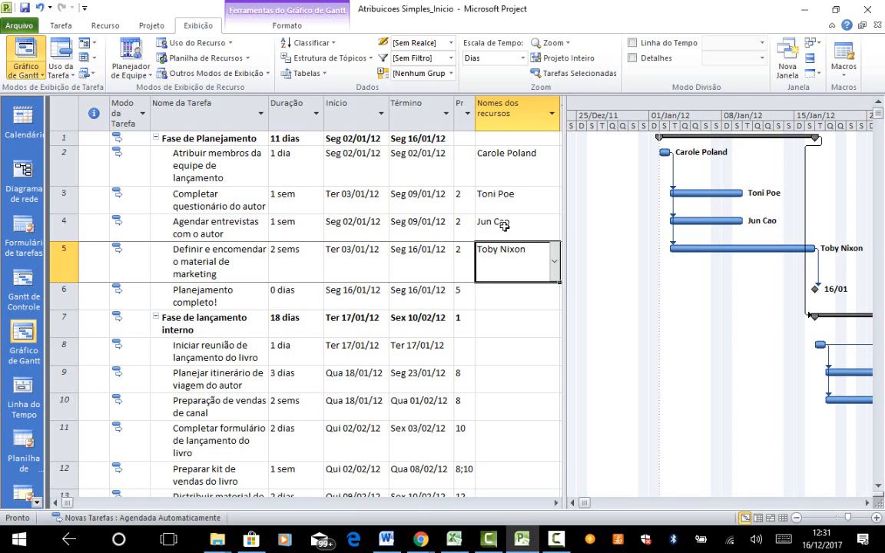
Assign the twelfth and thirteenth resources in the list to task 8, "Iniciar reunião de lançamento do livro"
{"action": "left_click", "coordinate": [496, 349]}
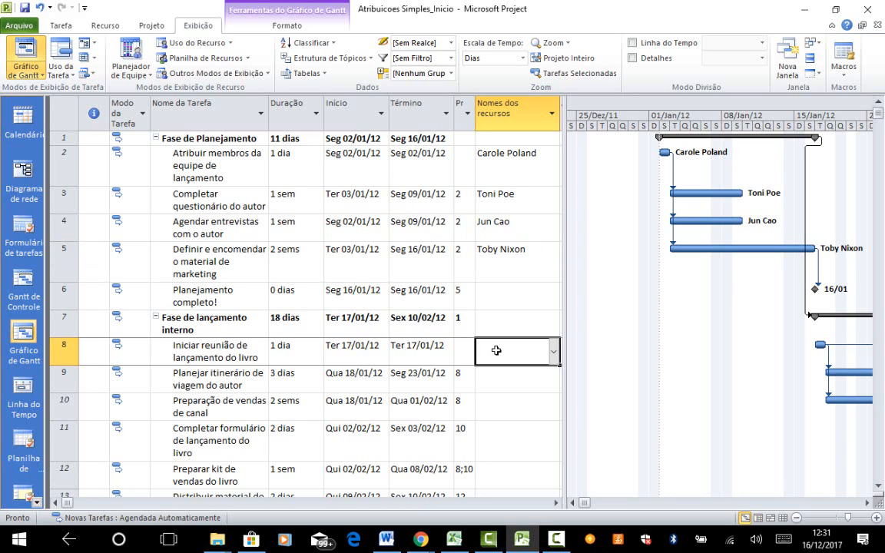
{"action": "left_click", "coordinate": [555, 355]}
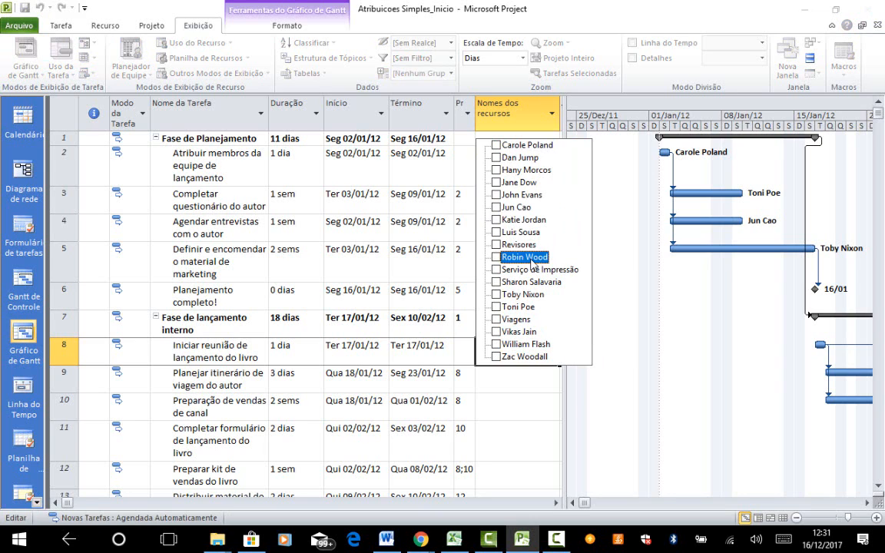
{"action": "left_click", "coordinate": [496, 295]}
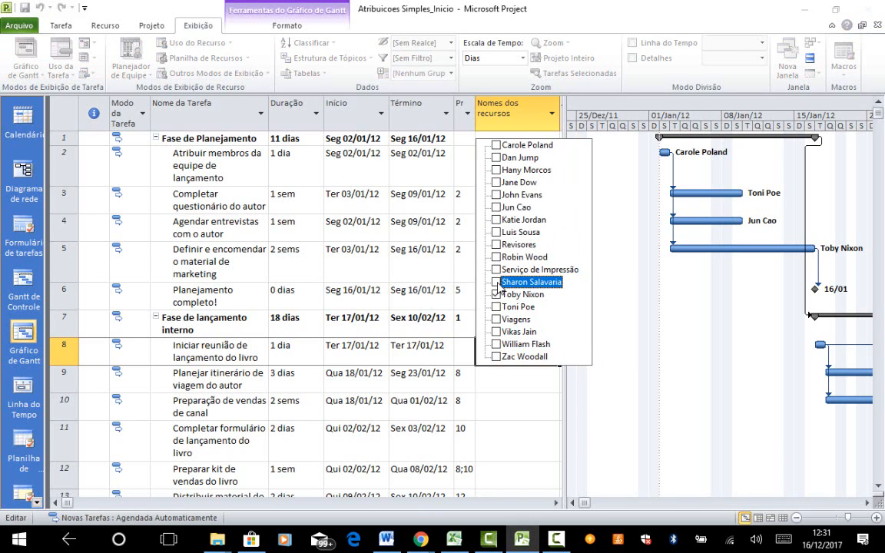
{"action": "left_click", "coordinate": [496, 282]}
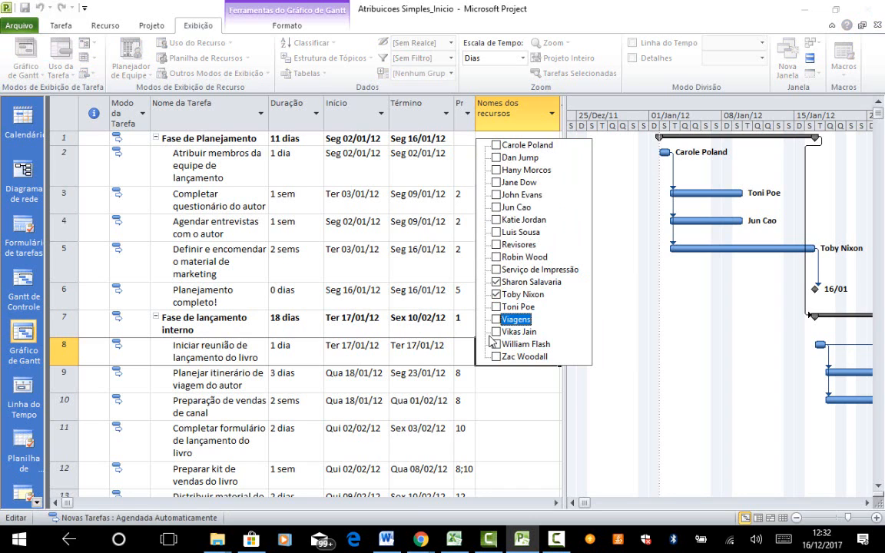
{"action": "left_click", "coordinate": [493, 376]}
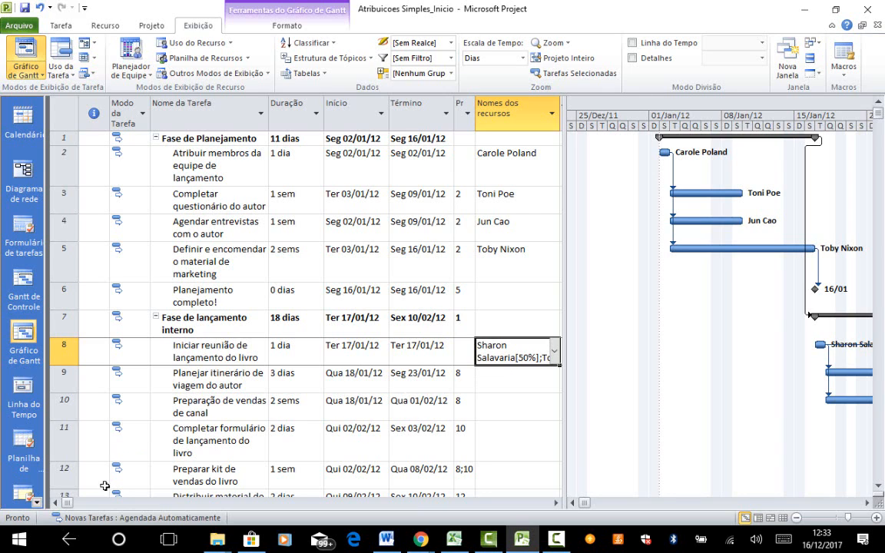
Open the resource sheet to check the maximum units and rates of the resources assigned to task 8
{"action": "left_click", "coordinate": [36, 502]}
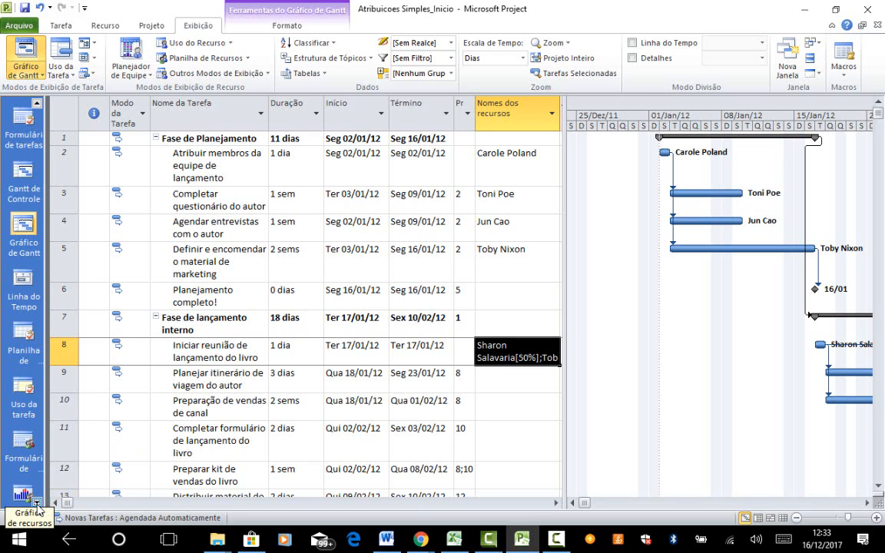
{"action": "left_click", "coordinate": [36, 502]}
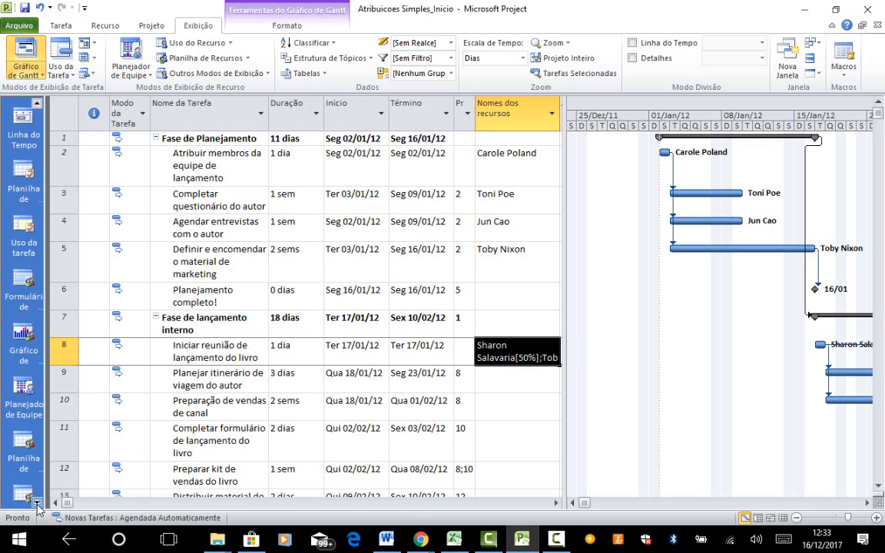
{"action": "left_click", "coordinate": [36, 502]}
{"action": "left_click", "coordinate": [36, 502]}
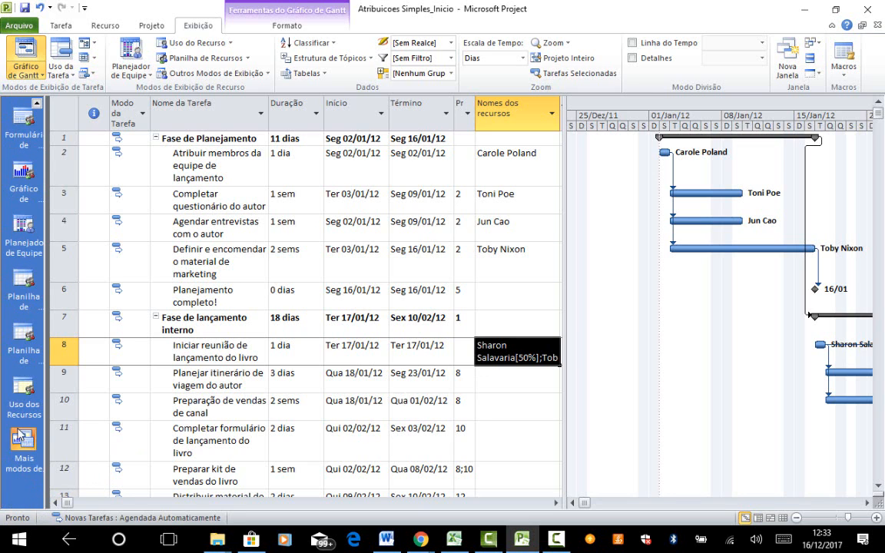
{"action": "left_click", "coordinate": [23, 349]}
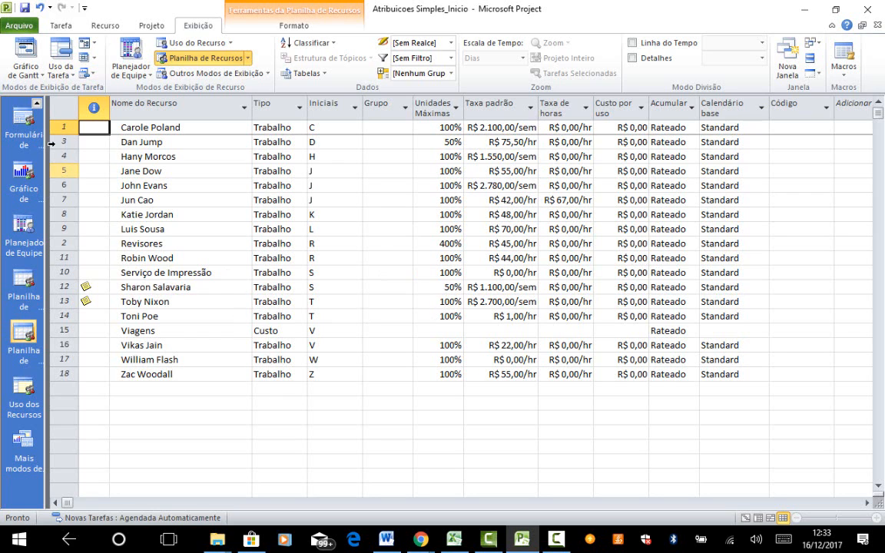
Return to the Gantt chart, enlarge the table area and fit the resource names column to its contents
{"action": "left_click", "coordinate": [36, 104]}
{"action": "left_click", "coordinate": [36, 105]}
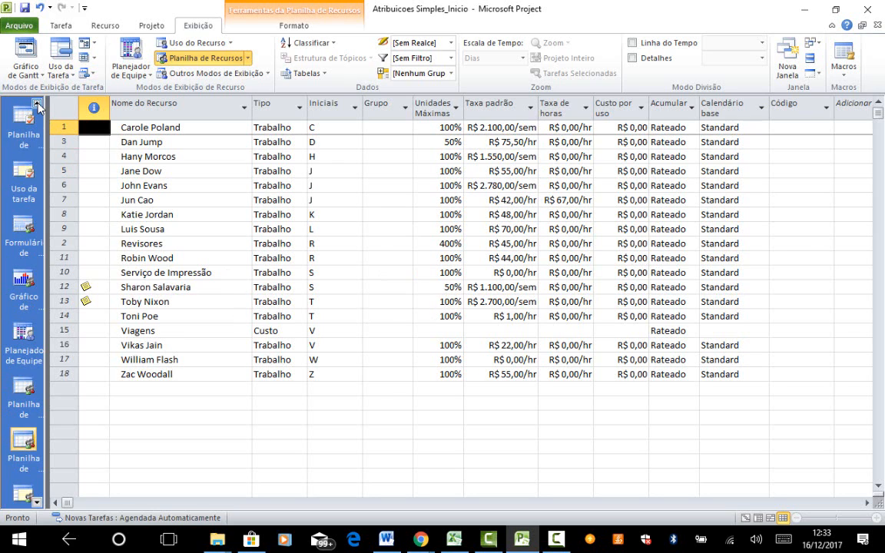
{"action": "left_click", "coordinate": [36, 105]}
{"action": "left_click", "coordinate": [36, 104]}
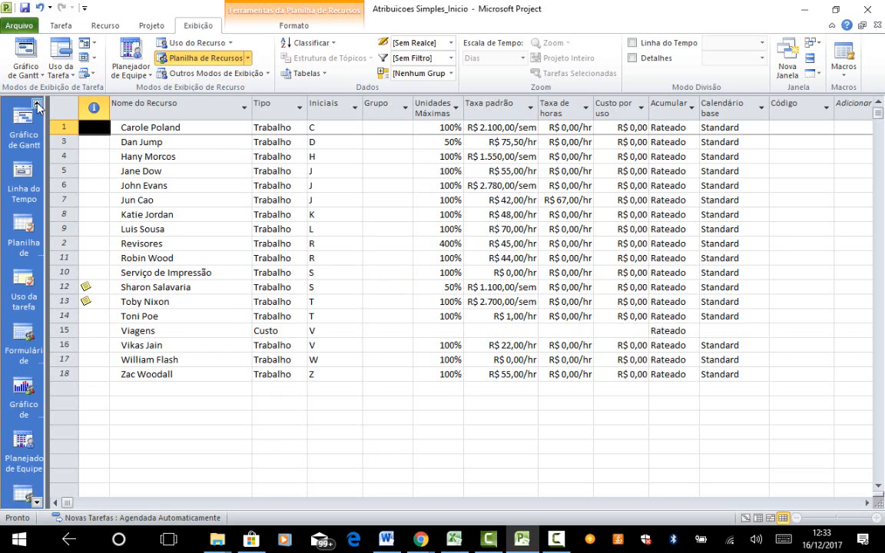
{"action": "left_click", "coordinate": [37, 105]}
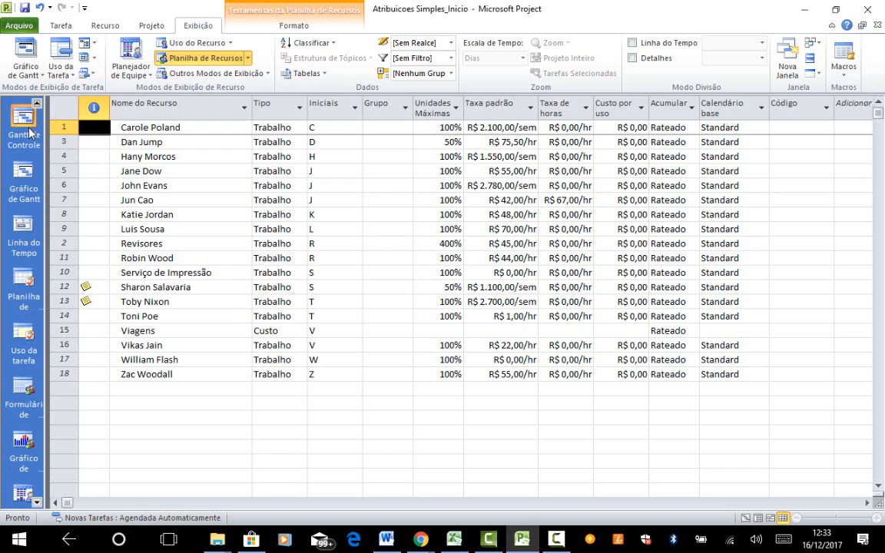
{"action": "left_click", "coordinate": [26, 180]}
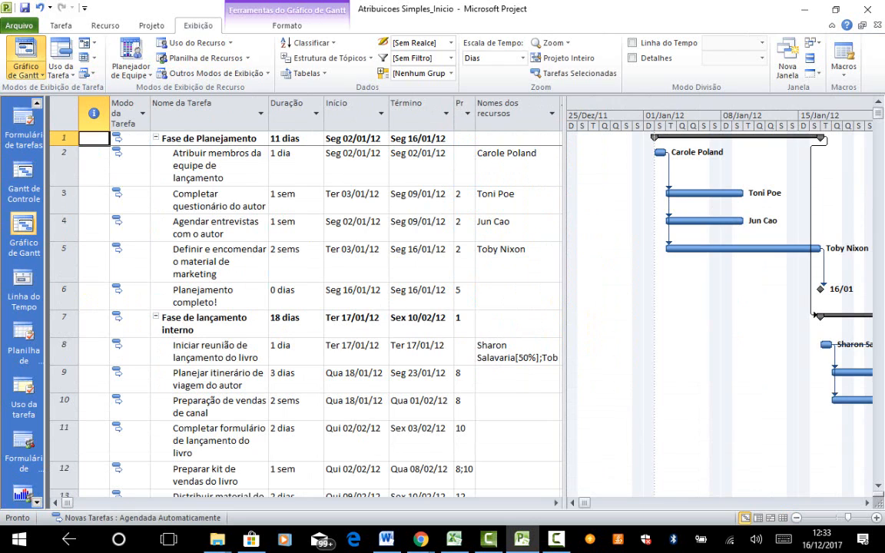
{"action": "left_click_drag", "start_coordinate": [564, 339], "coordinate": [654, 337]}
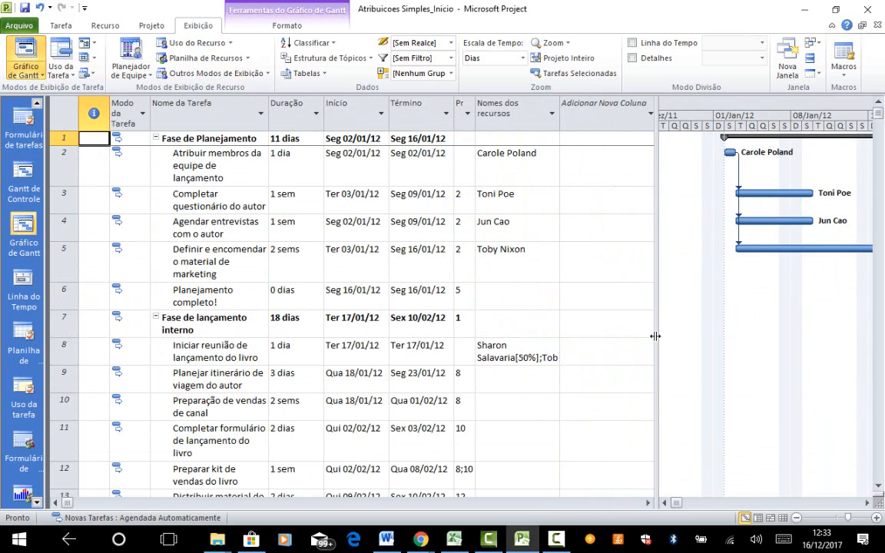
{"action": "double_click", "coordinate": [559, 119]}
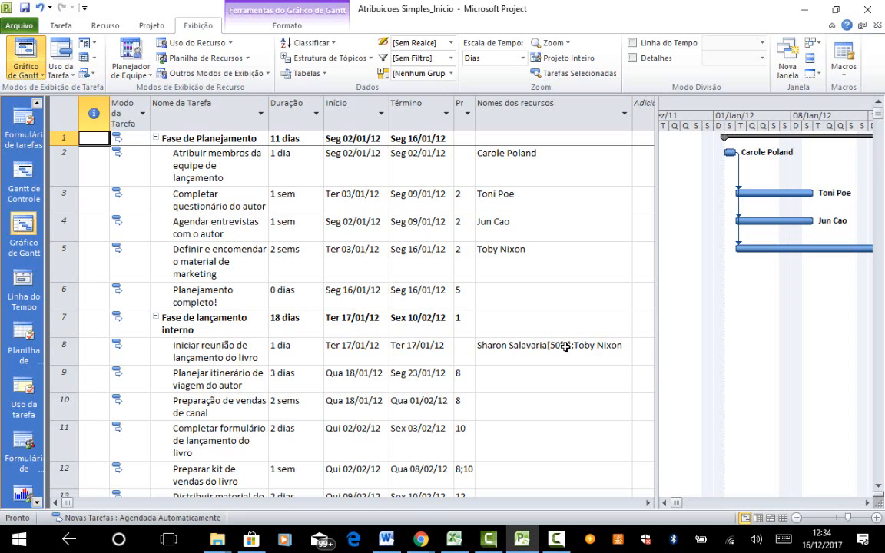
Assign the fourth and the last resource in the list to task 9, "Planejar itinerário de viagem do autor"
{"action": "left_click", "coordinate": [503, 376]}
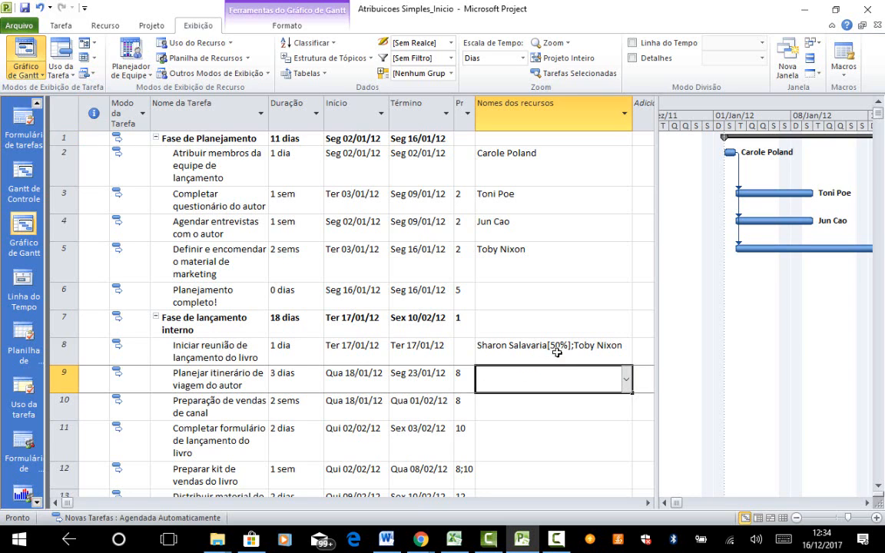
{"action": "left_click", "coordinate": [629, 384]}
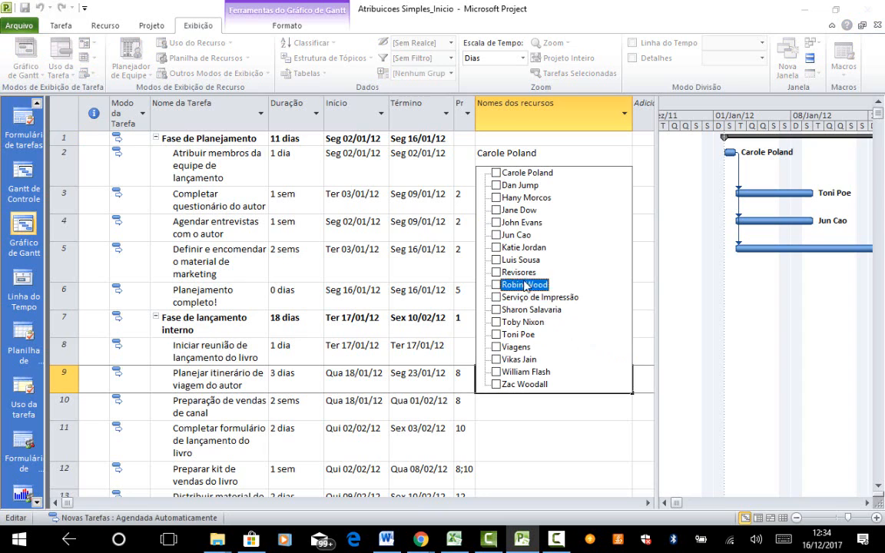
{"action": "left_click", "coordinate": [495, 211]}
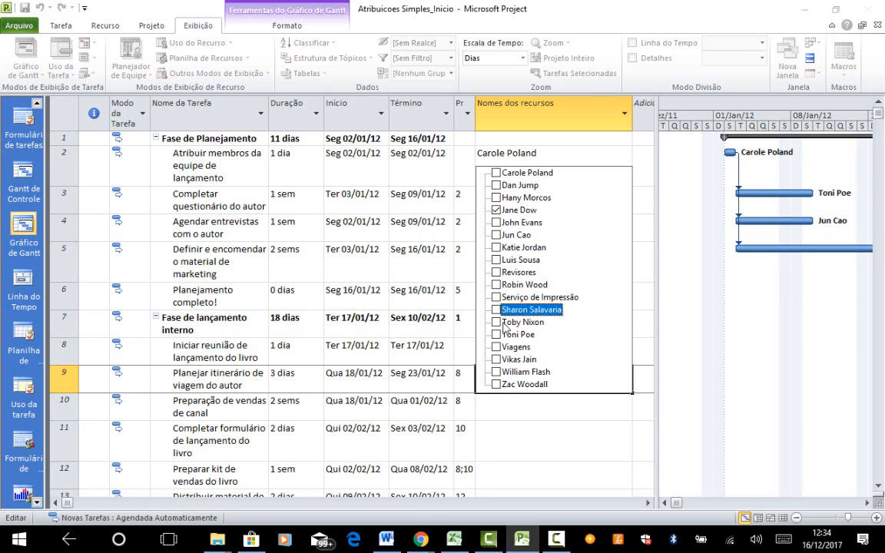
{"action": "left_click", "coordinate": [495, 384]}
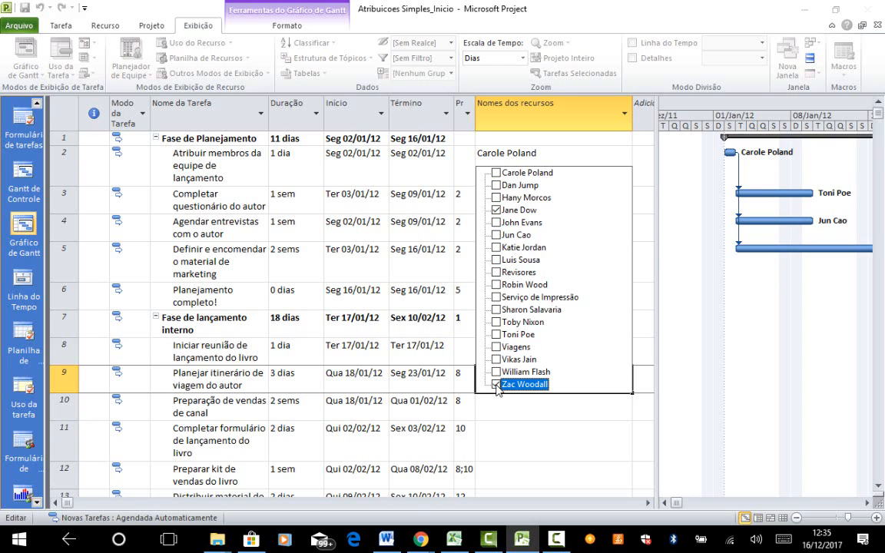
{"action": "left_click", "coordinate": [530, 412]}
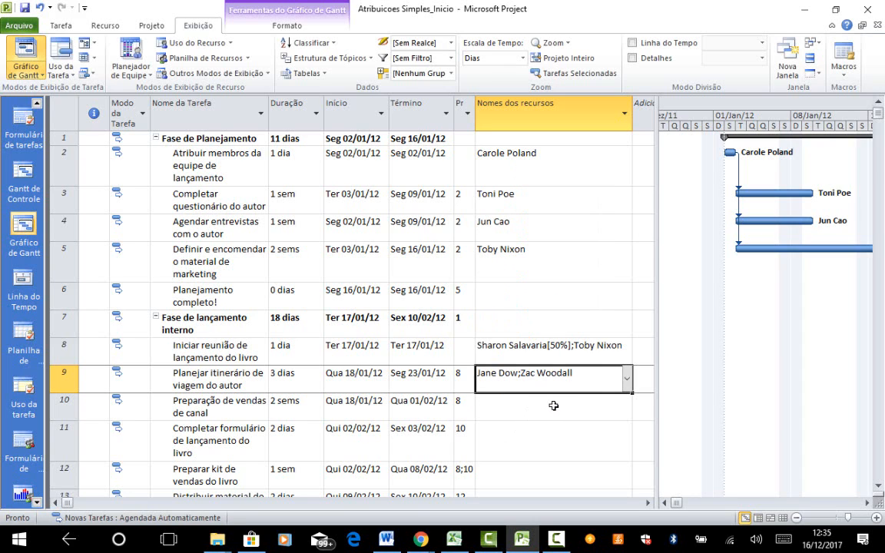
Assign the last resource in the list to task 10, "Preparação de vendas de canal"
{"action": "left_click", "coordinate": [553, 405]}
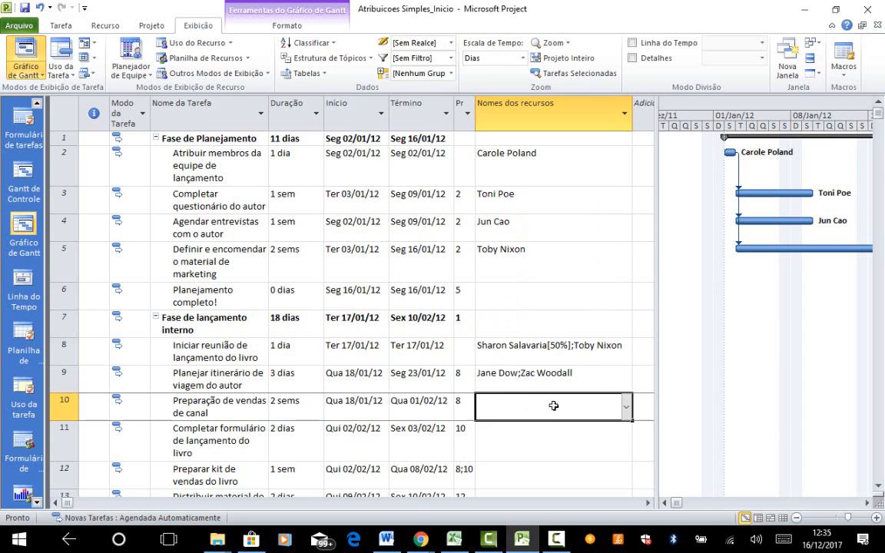
{"action": "left_click", "coordinate": [626, 409]}
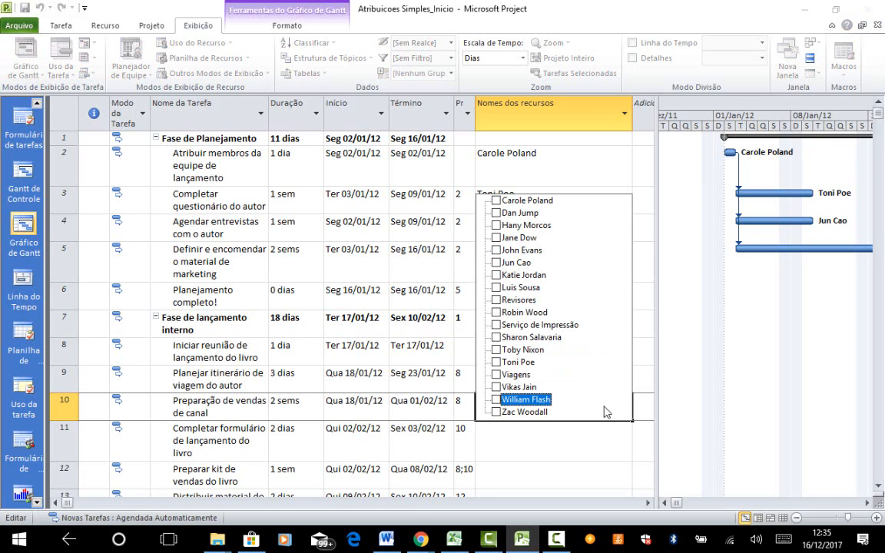
{"action": "left_click", "coordinate": [496, 413]}
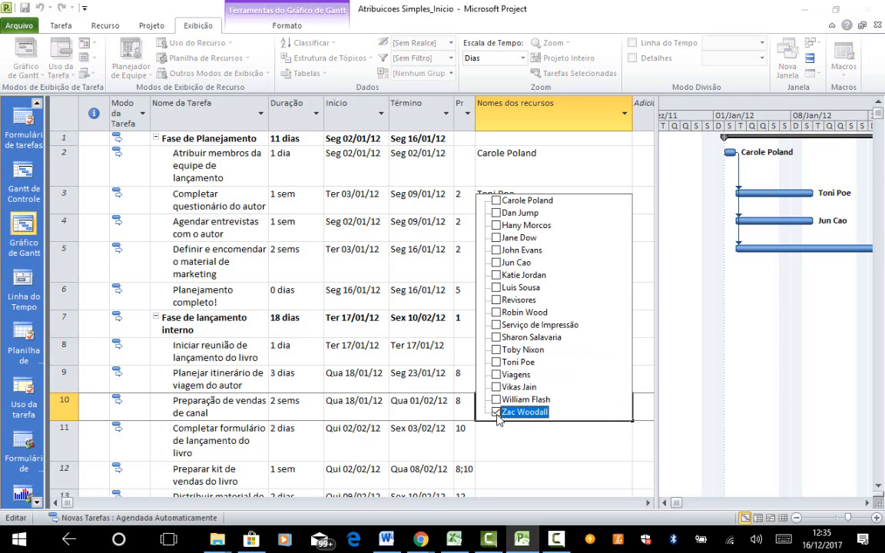
{"action": "left_click", "coordinate": [493, 453]}
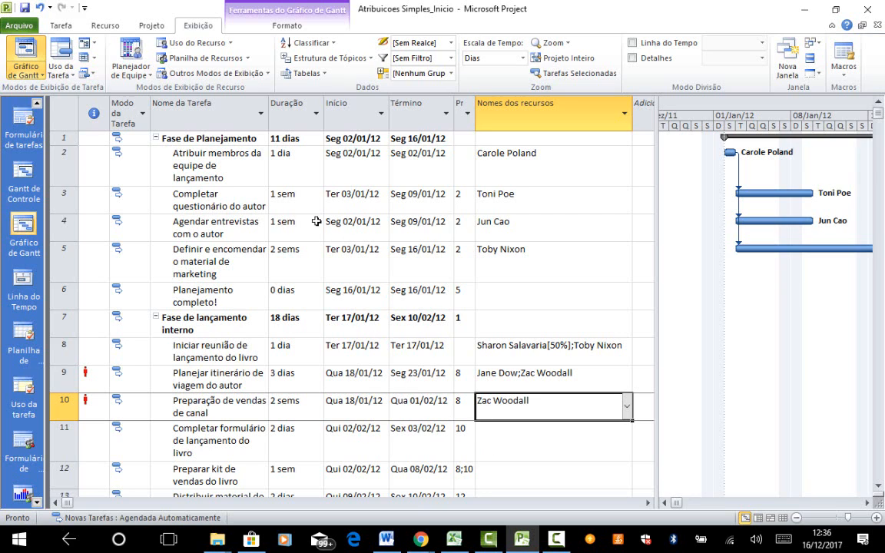
Examine the overallocation indicators of tasks 9 and 10 and compare the resources assigned to both tasks
{"action": "left_click", "coordinate": [295, 197]}
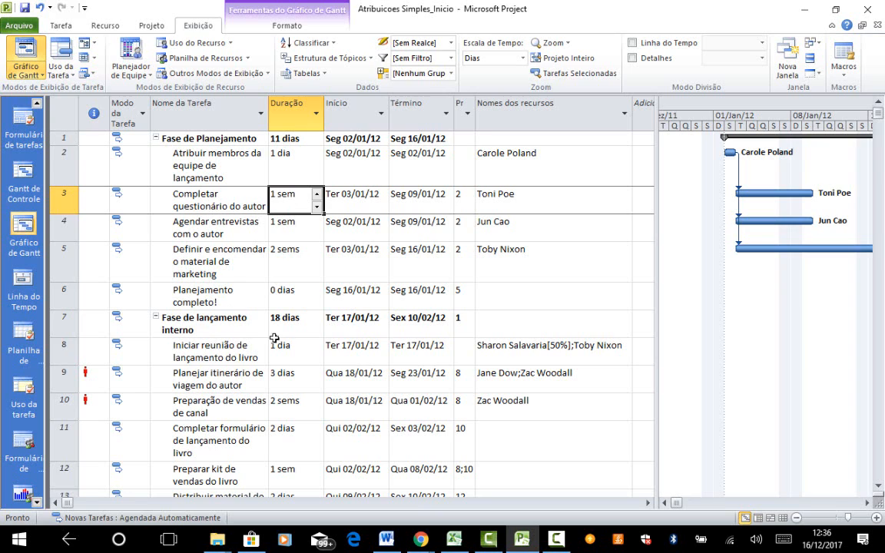
{"action": "left_click", "coordinate": [516, 385]}
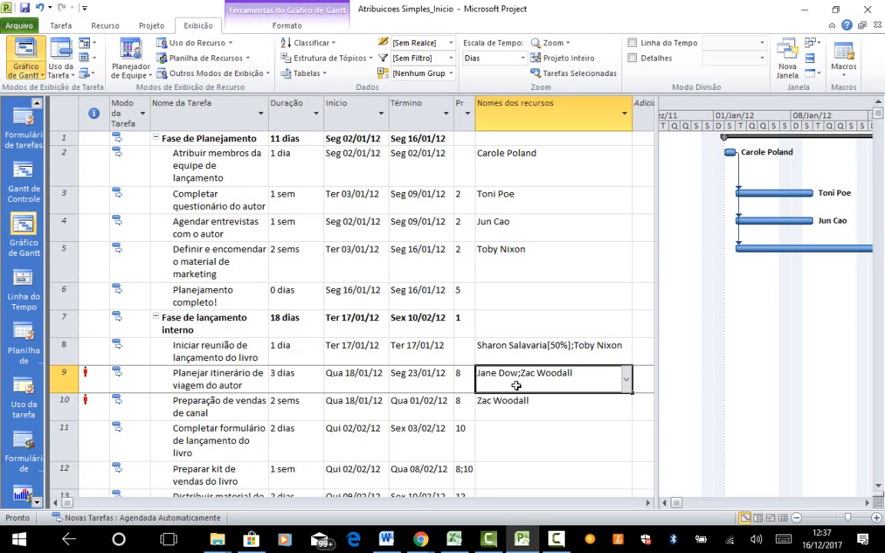
{"action": "left_click", "coordinate": [506, 400]}
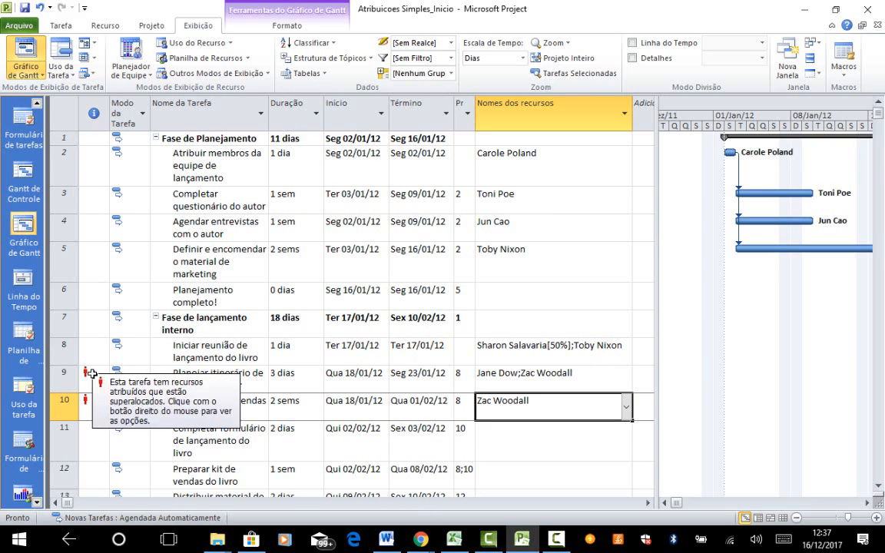
{"action": "left_click", "coordinate": [91, 373]}
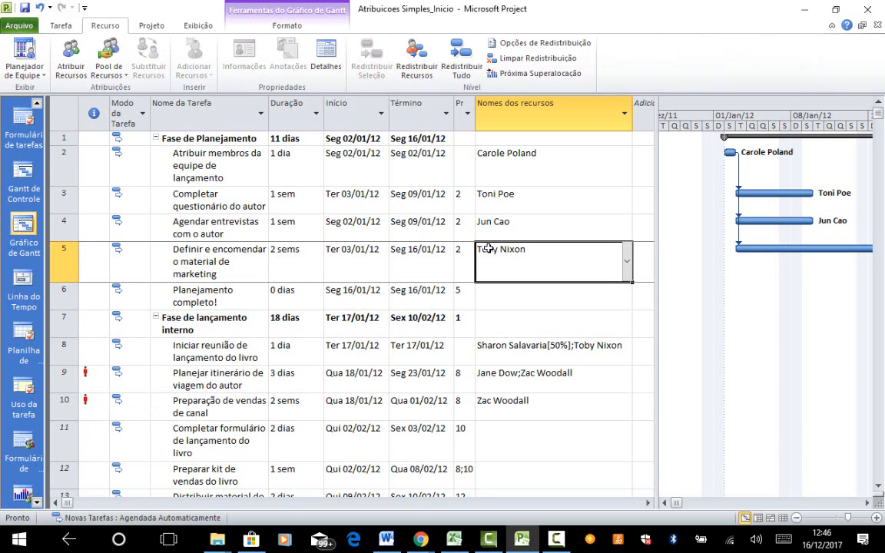
{"action": "mouse_move", "coordinate": [85, 373]}
Remove the second assigned resource from task 8, "Iniciar reunião de lançamento do livro", increasing its duration while keeping the same total work
{"action": "left_click", "coordinate": [286, 349]}
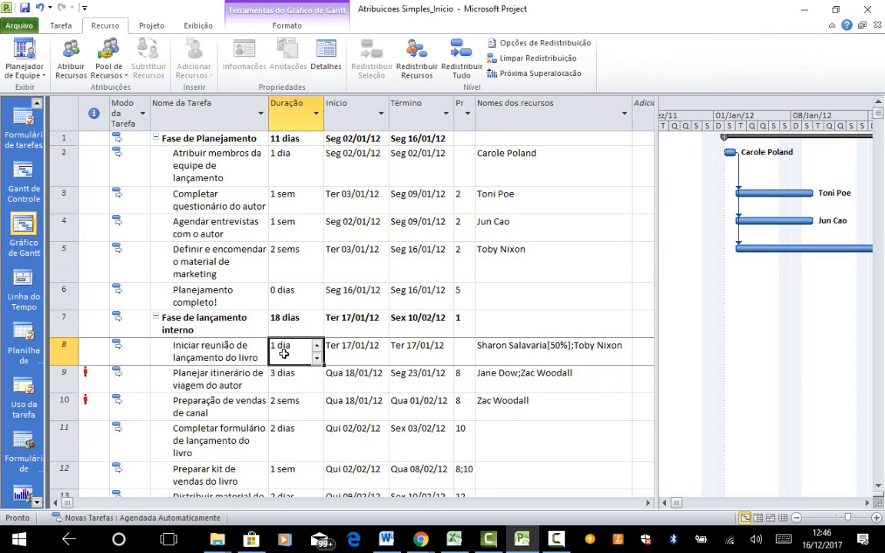
{"action": "left_click", "coordinate": [519, 360]}
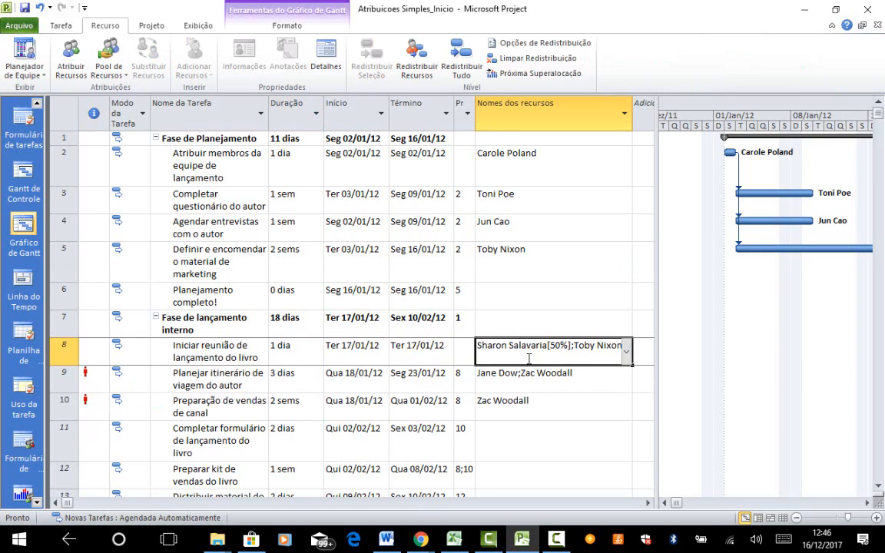
{"action": "left_click", "coordinate": [628, 354]}
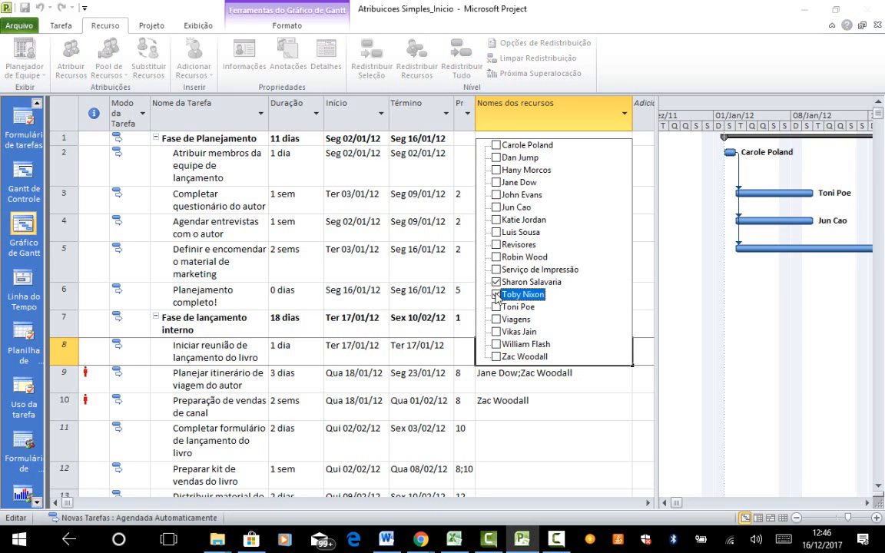
{"action": "left_click", "coordinate": [525, 384]}
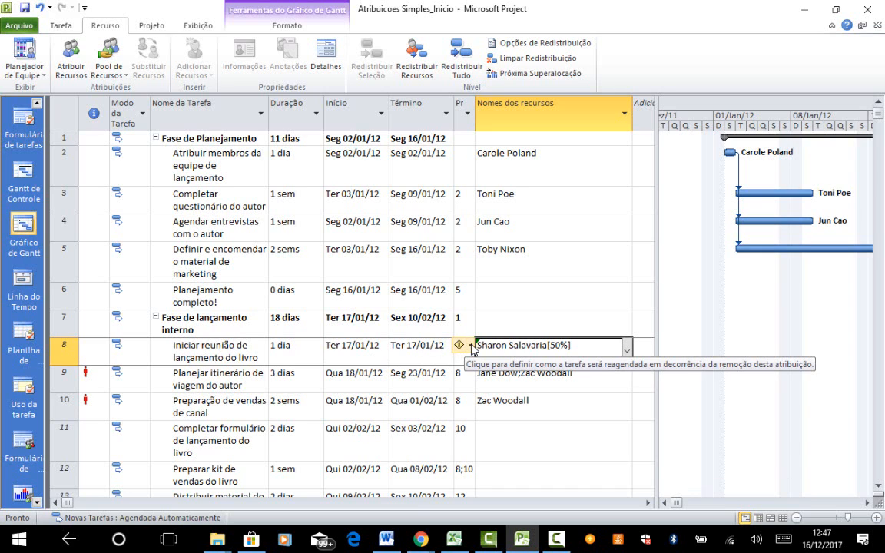
{"action": "left_click", "coordinate": [472, 347]}
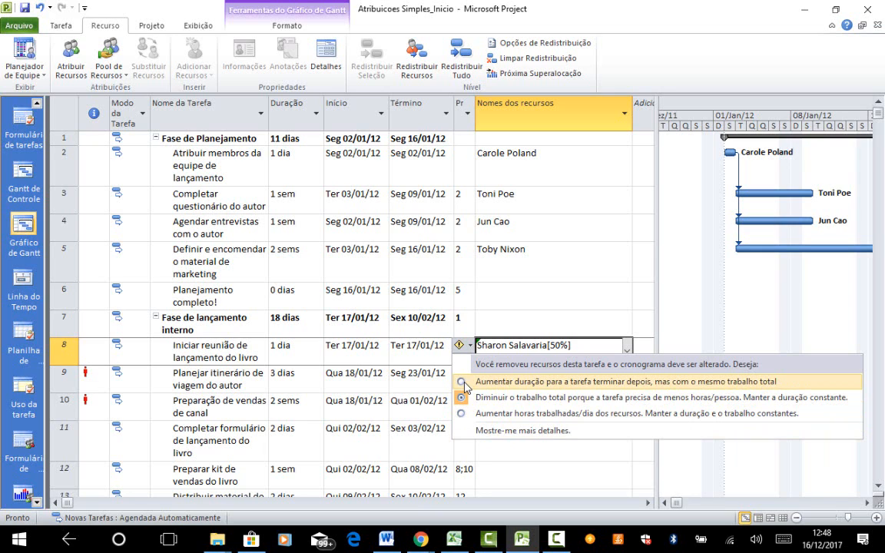
{"action": "left_click", "coordinate": [463, 381]}
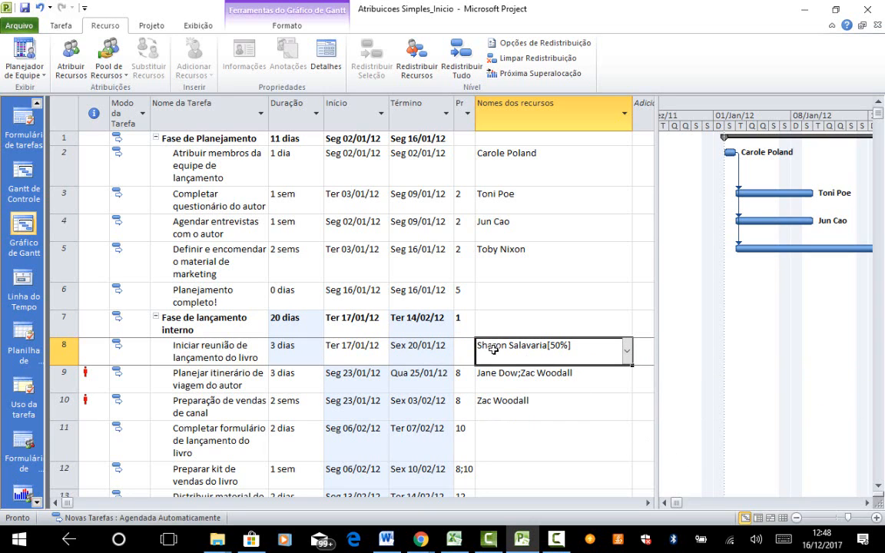
Remove the second assigned resource from task 9, "Planejar itinerário de viagem do autor", increasing its duration while keeping the same total work
{"action": "left_click", "coordinate": [515, 376]}
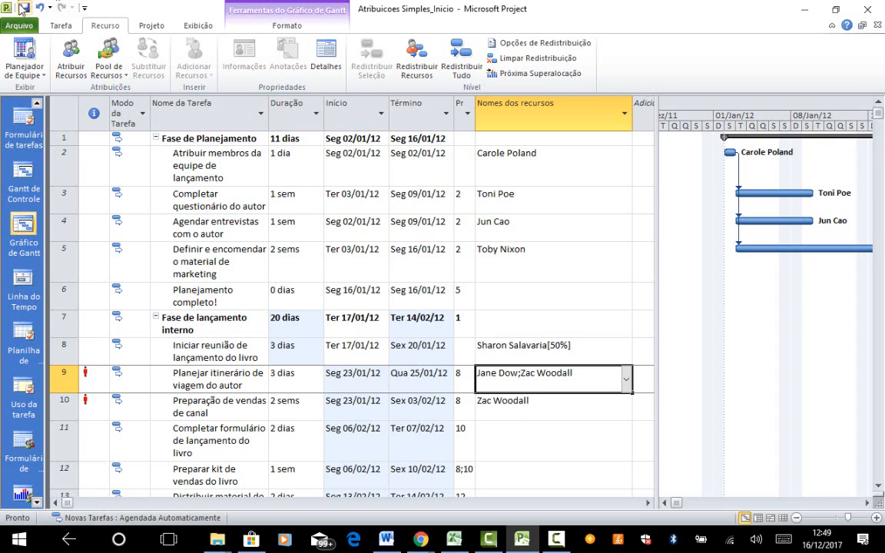
{"action": "left_click", "coordinate": [55, 29]}
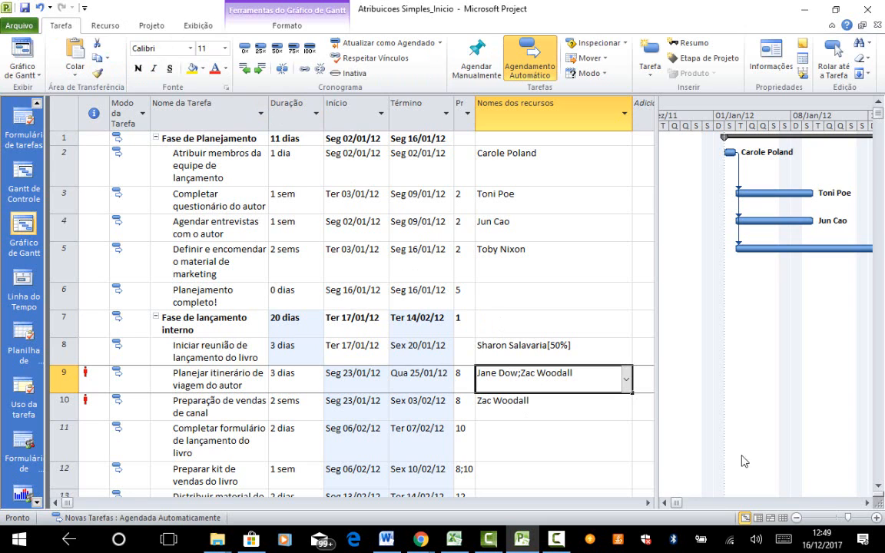
{"action": "left_click", "coordinate": [868, 503]}
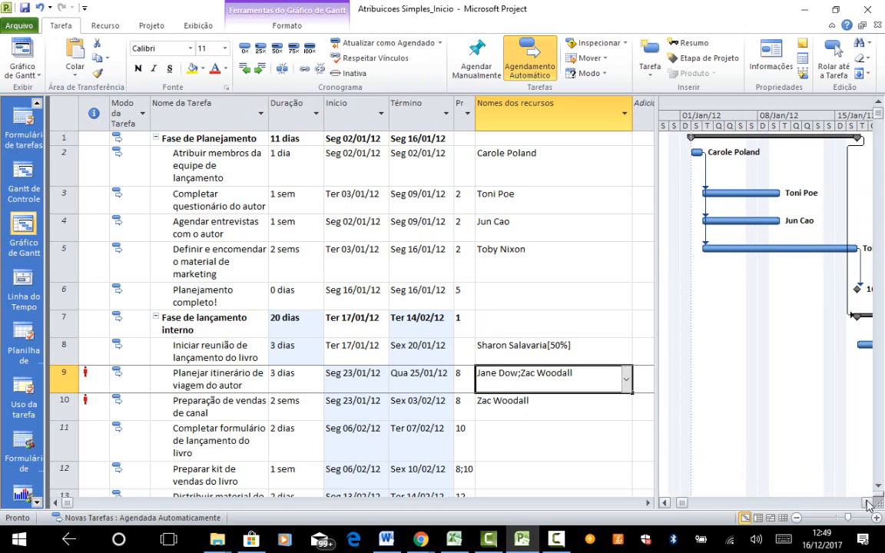
{"action": "left_click_drag", "start_coordinate": [867, 503], "coordinate": [868, 503]}
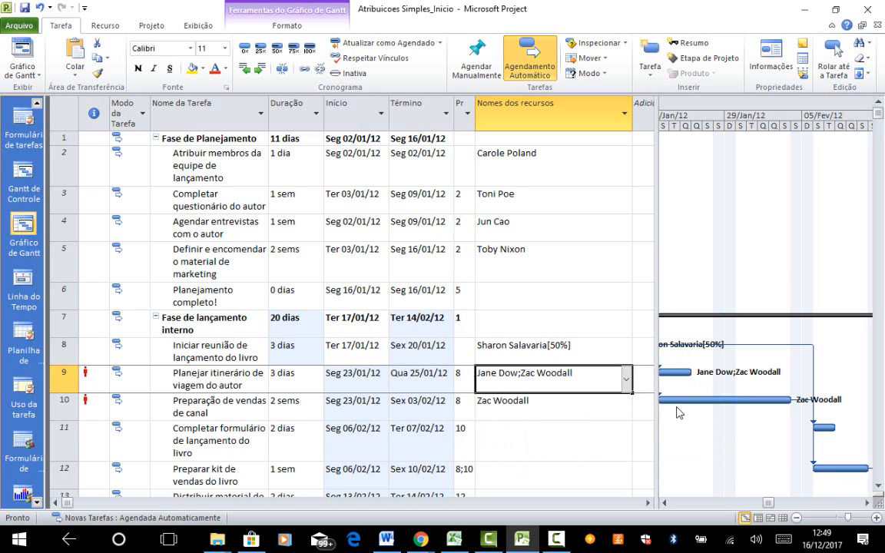
{"action": "left_click", "coordinate": [626, 389]}
{"action": "left_click", "coordinate": [626, 380]}
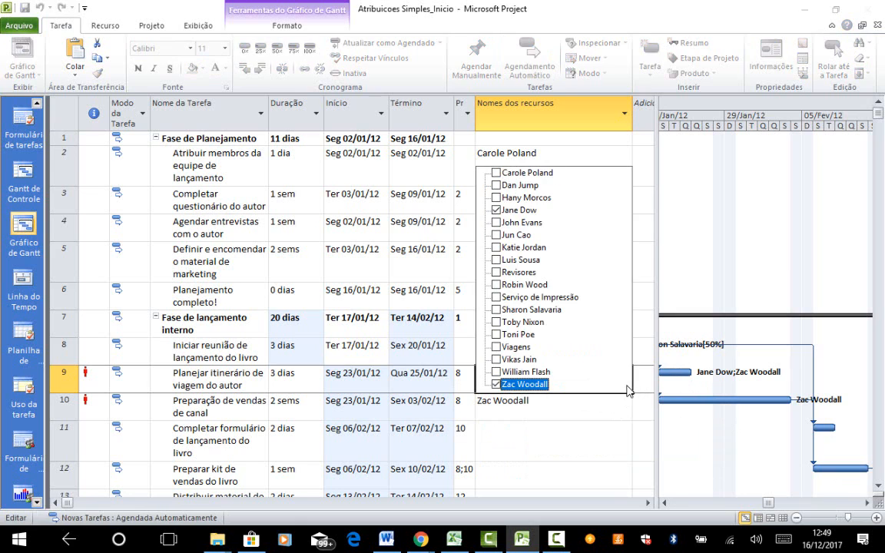
{"action": "left_click", "coordinate": [496, 384]}
{"action": "left_click", "coordinate": [442, 385]}
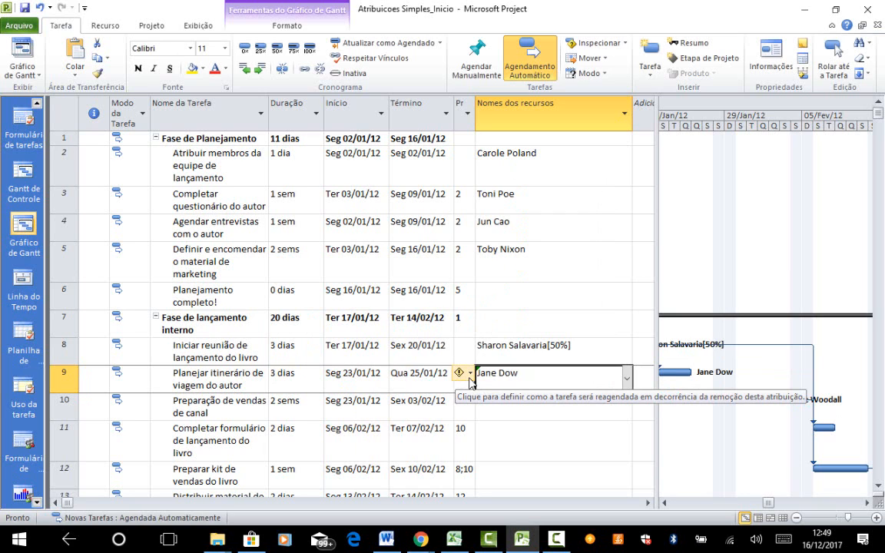
{"action": "left_click", "coordinate": [470, 374]}
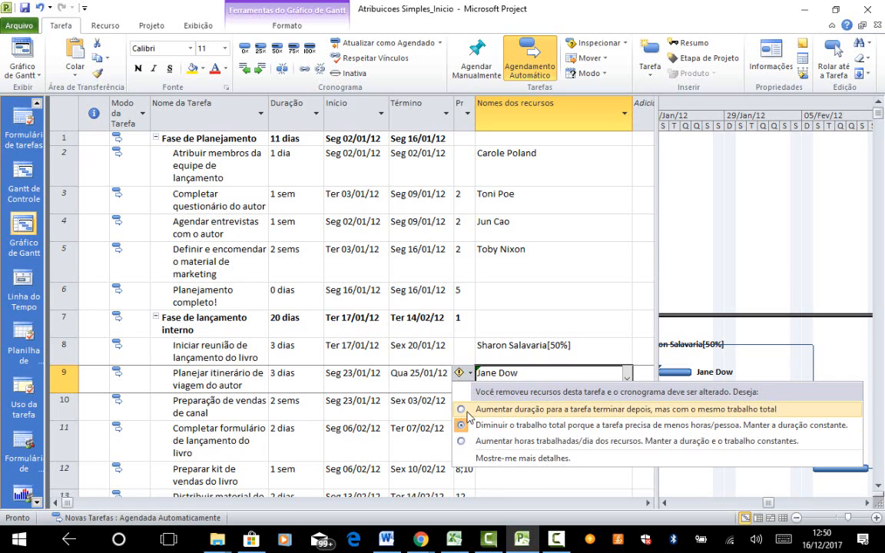
{"action": "left_click", "coordinate": [469, 409]}
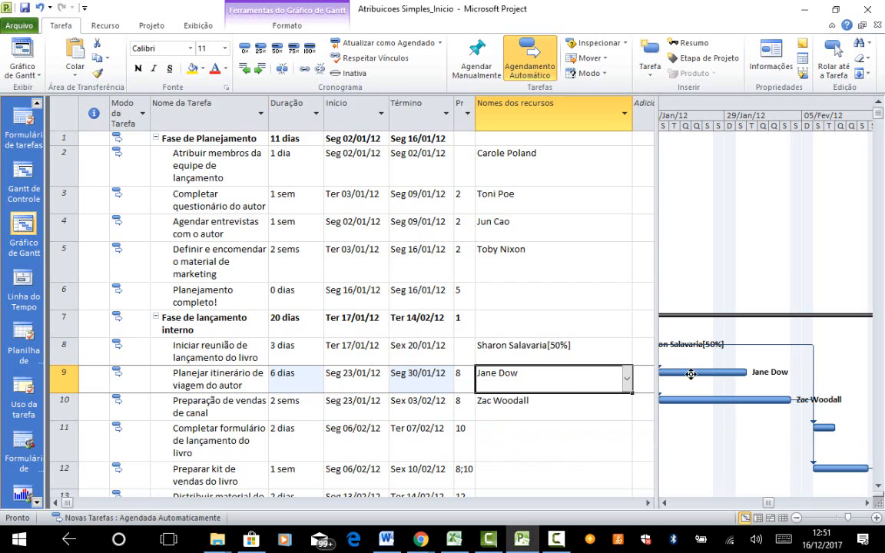
Try adding the third resource in the list to task 10, reducing its duration with the same amount of work, and undo it
{"action": "mouse_move", "coordinate": [748, 372]}
{"action": "left_click", "coordinate": [665, 503]}
{"action": "left_click", "coordinate": [665, 503]}
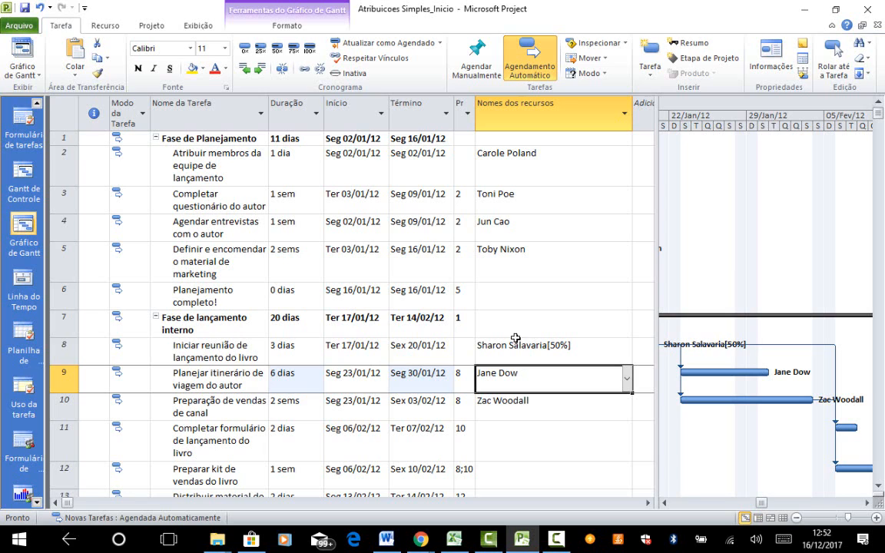
{"action": "left_click", "coordinate": [563, 397]}
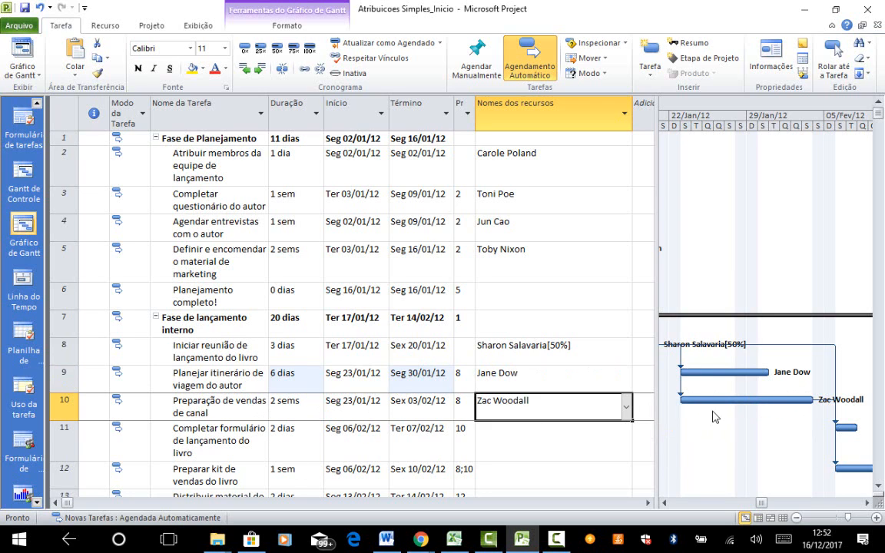
{"action": "left_click", "coordinate": [626, 412]}
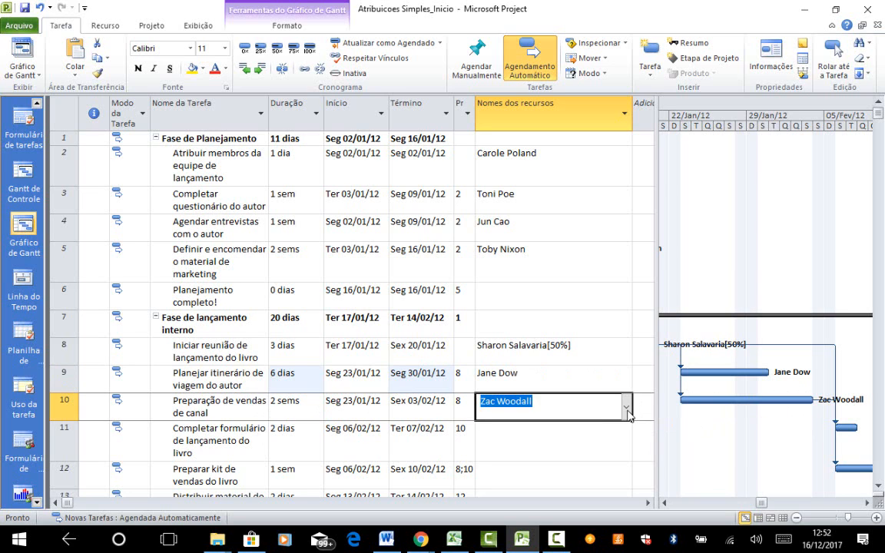
{"action": "left_click", "coordinate": [627, 407]}
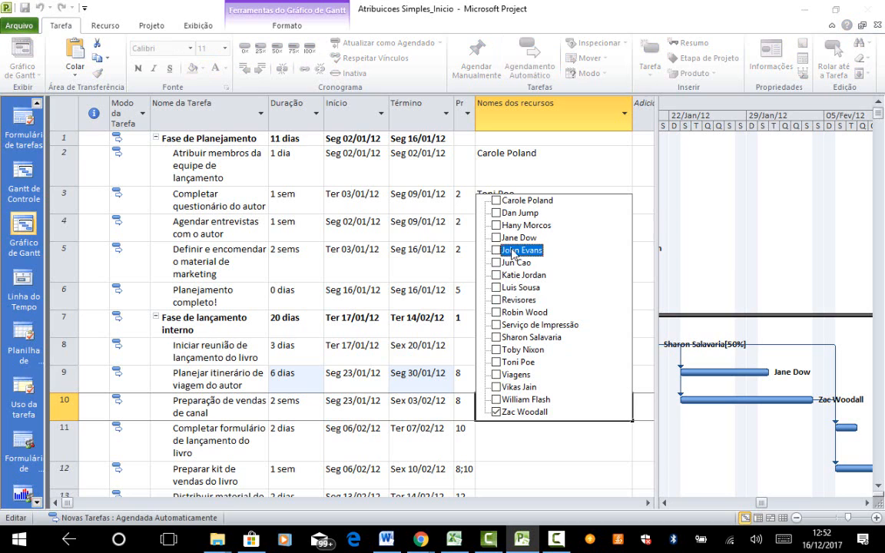
{"action": "left_click", "coordinate": [495, 224]}
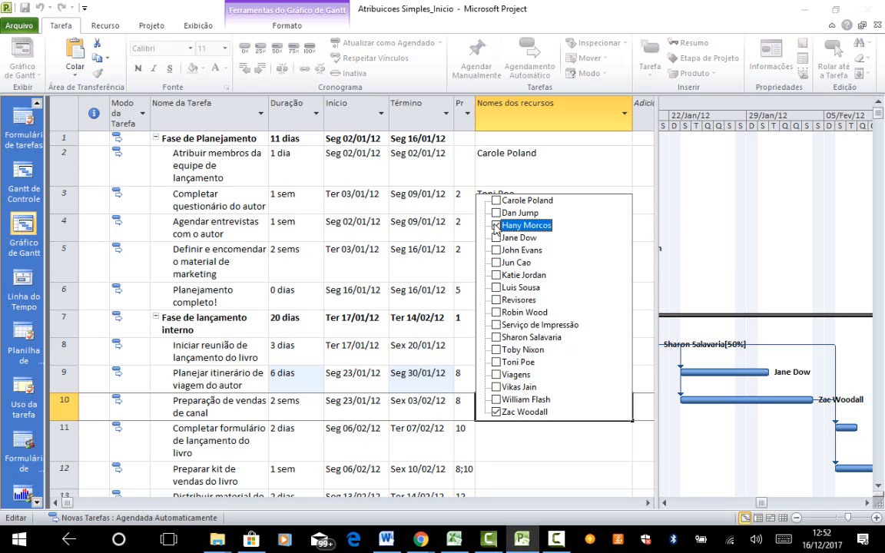
{"action": "left_click", "coordinate": [525, 451]}
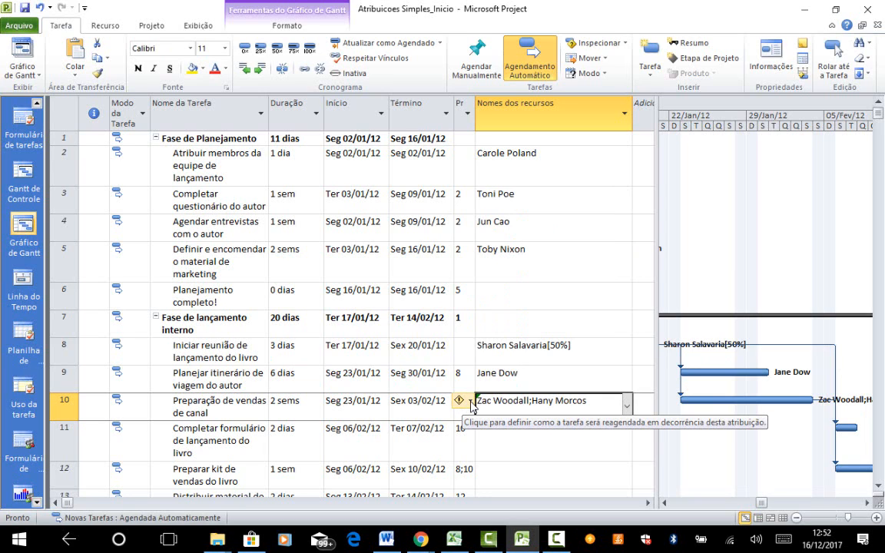
{"action": "left_click", "coordinate": [470, 404]}
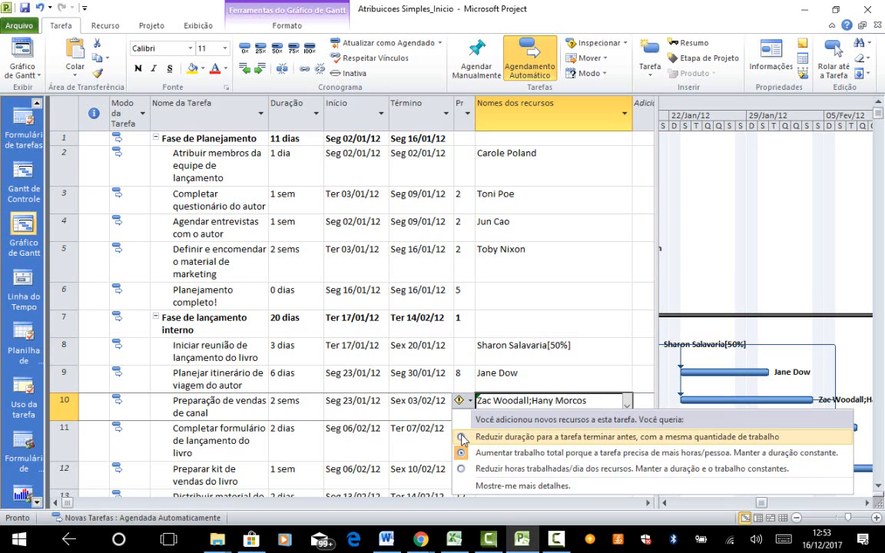
{"action": "left_click", "coordinate": [461, 437]}
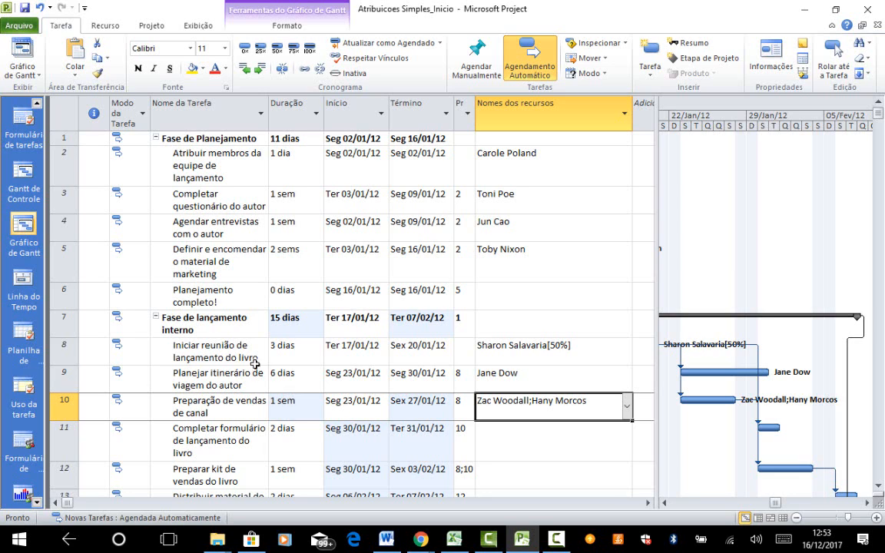
{"action": "left_click", "coordinate": [38, 11]}
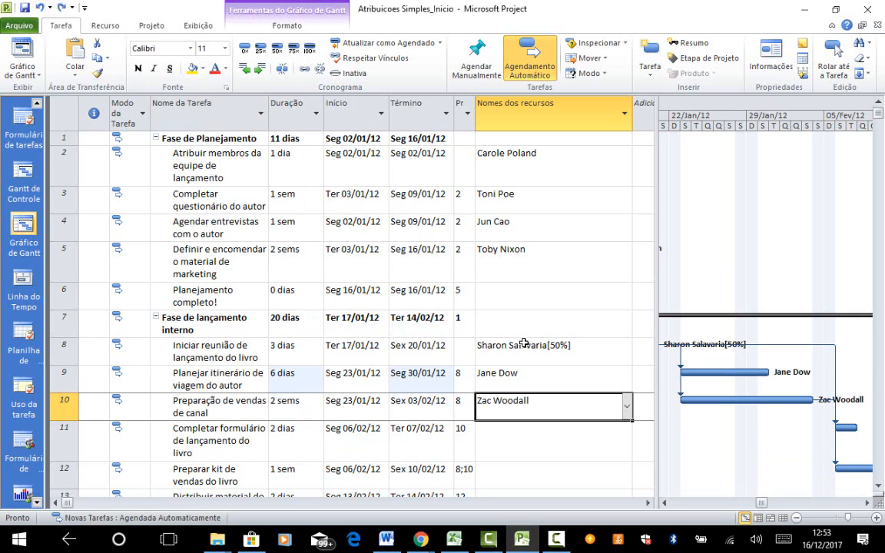
Try adding the third listed resource to task 10 with increased total work and constant duration, and undo the assignment
{"action": "left_click", "coordinate": [628, 407]}
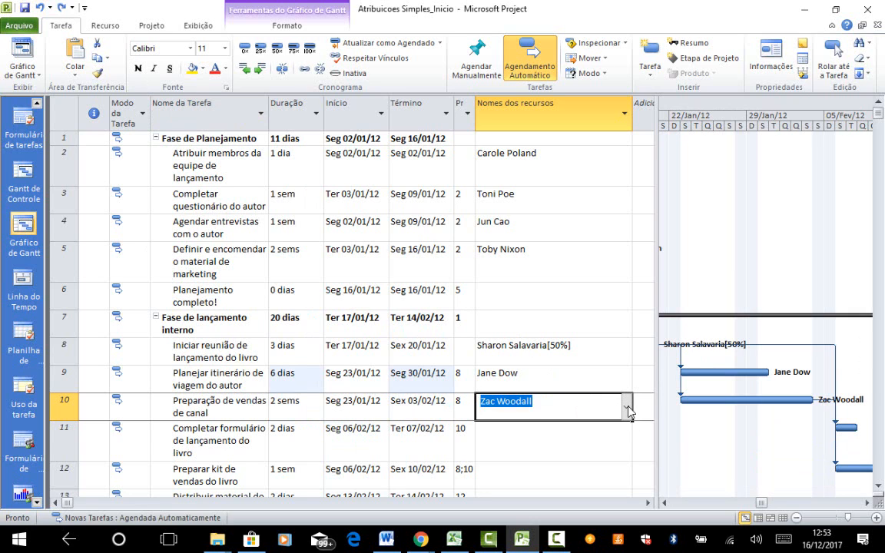
{"action": "left_click", "coordinate": [628, 409]}
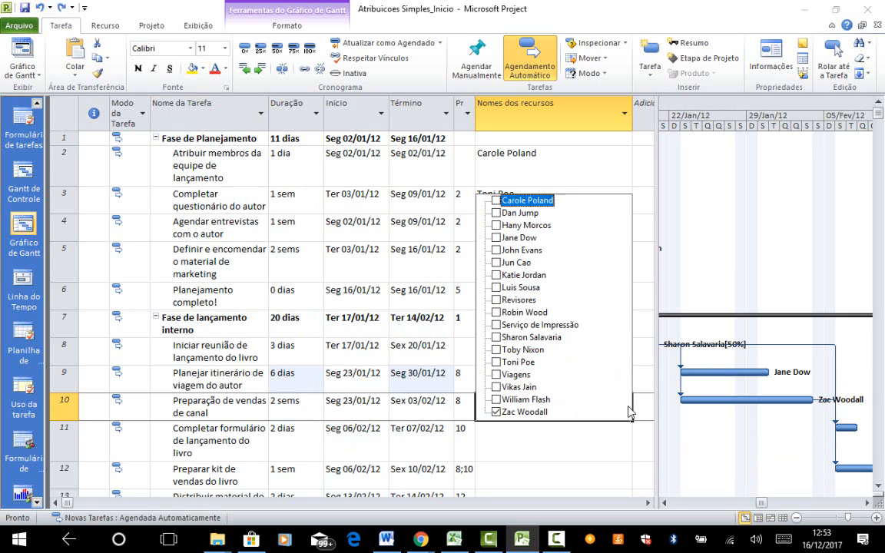
{"action": "left_click", "coordinate": [495, 225]}
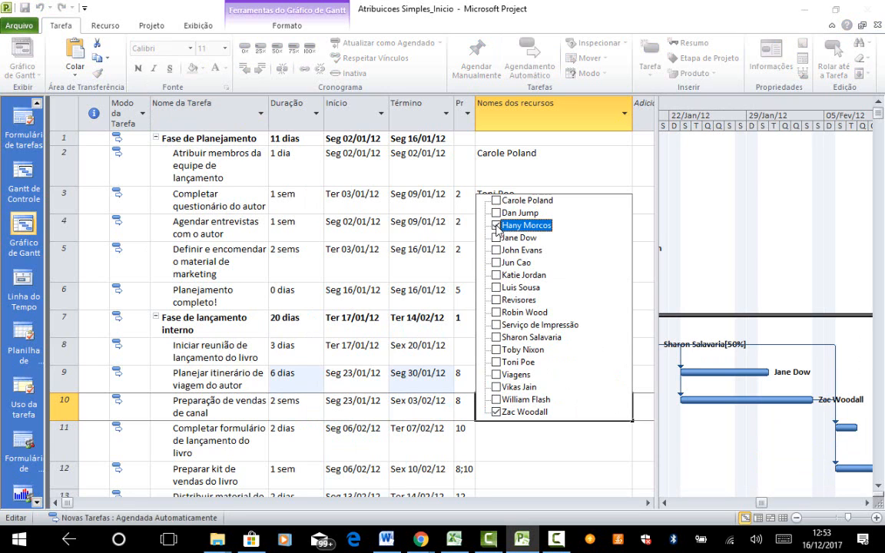
{"action": "left_click", "coordinate": [513, 434]}
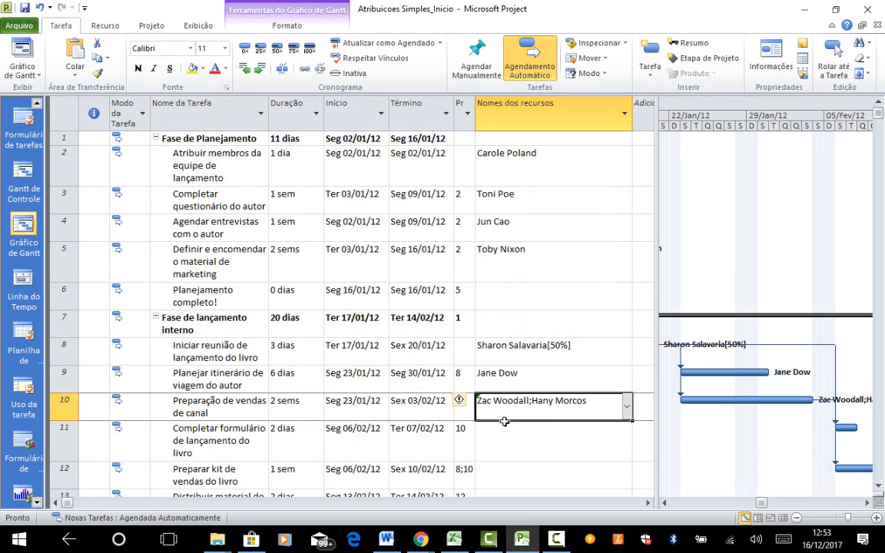
{"action": "left_click", "coordinate": [469, 402]}
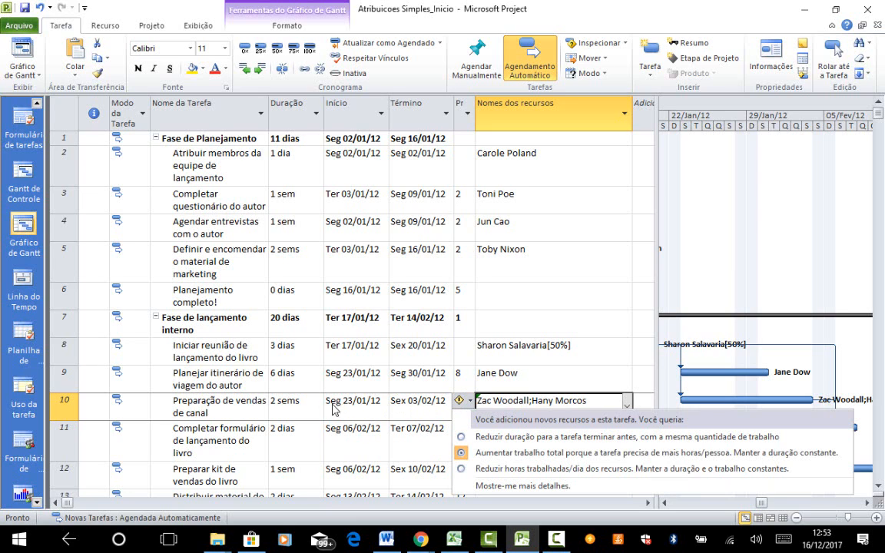
{"action": "left_click", "coordinate": [501, 459]}
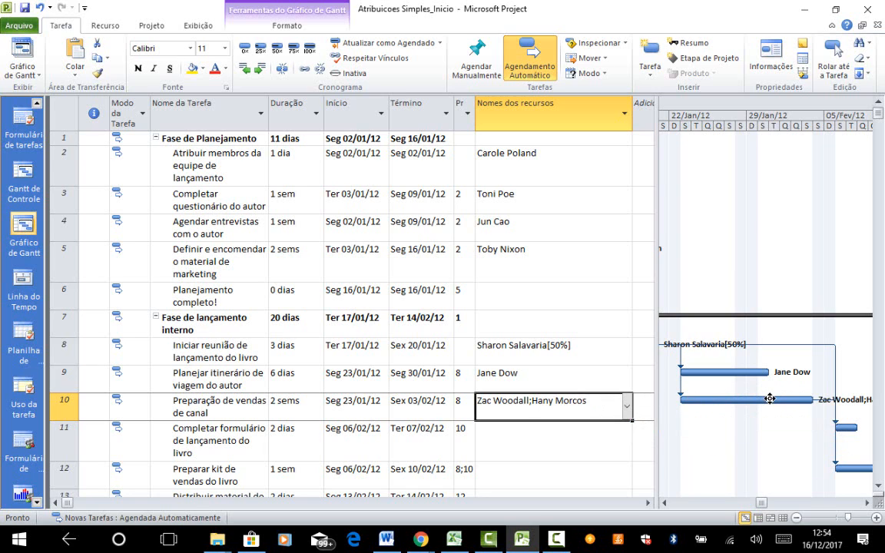
{"action": "left_click", "coordinate": [40, 7]}
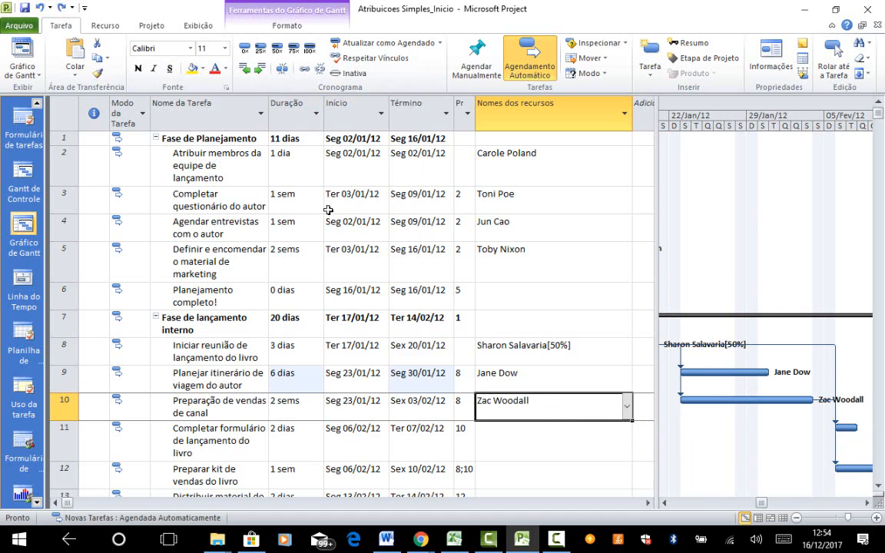
Add the third listed resource to task 10, "Preparação de vendas de canal", reducing daily resource hours while keeping duration and work constant
{"action": "left_click", "coordinate": [626, 406]}
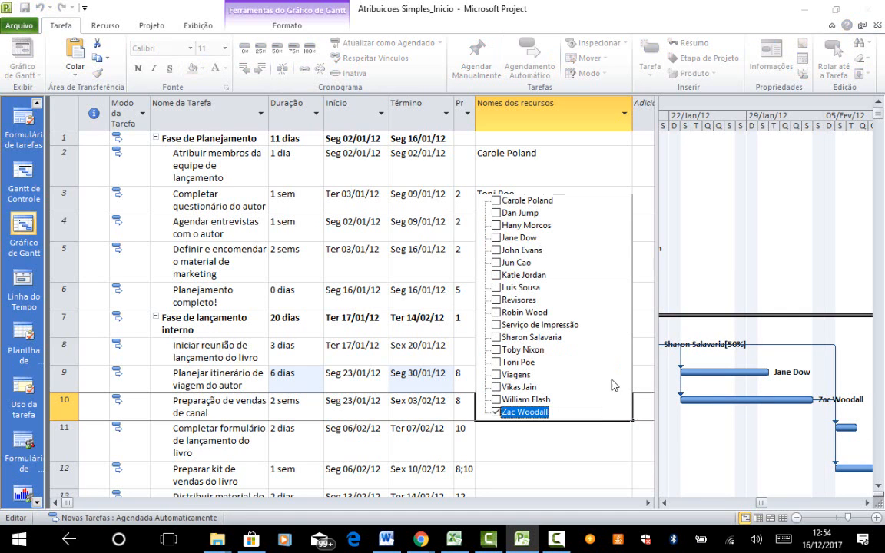
{"action": "left_click", "coordinate": [495, 225]}
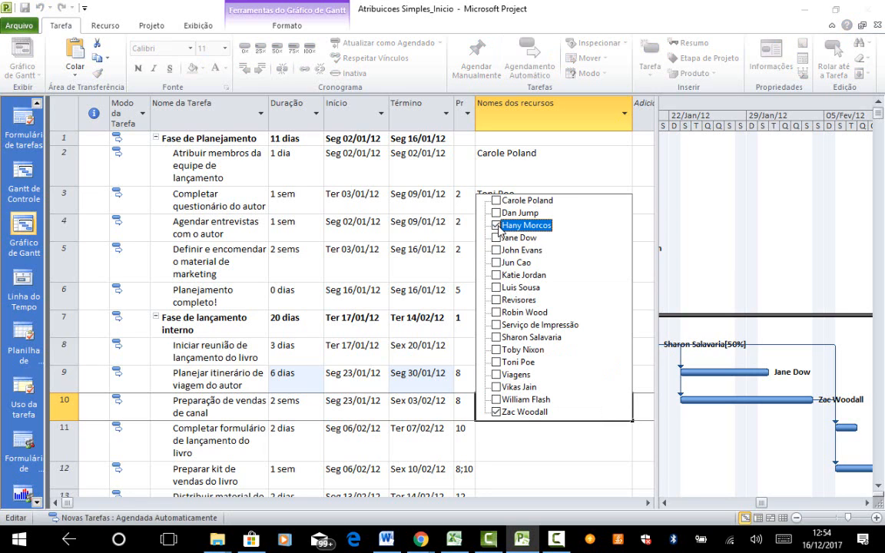
{"action": "left_click", "coordinate": [520, 496]}
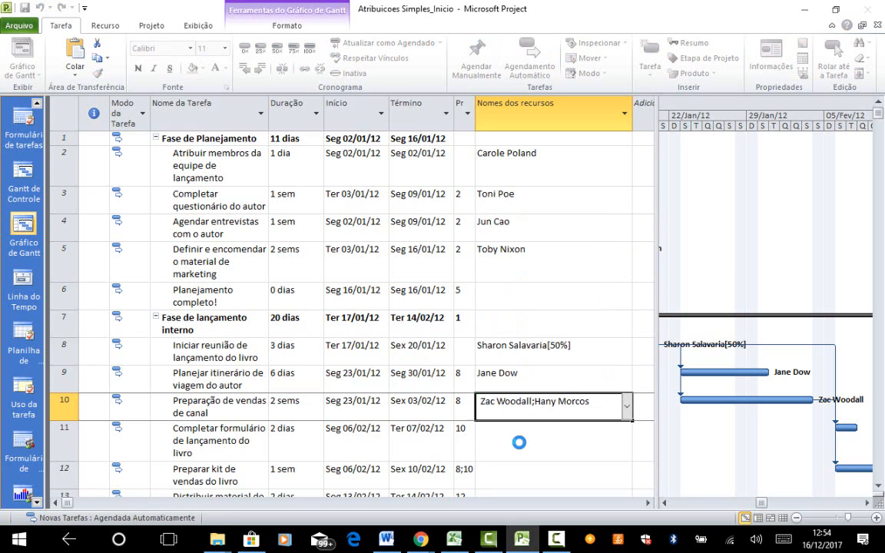
{"action": "left_click", "coordinate": [471, 402]}
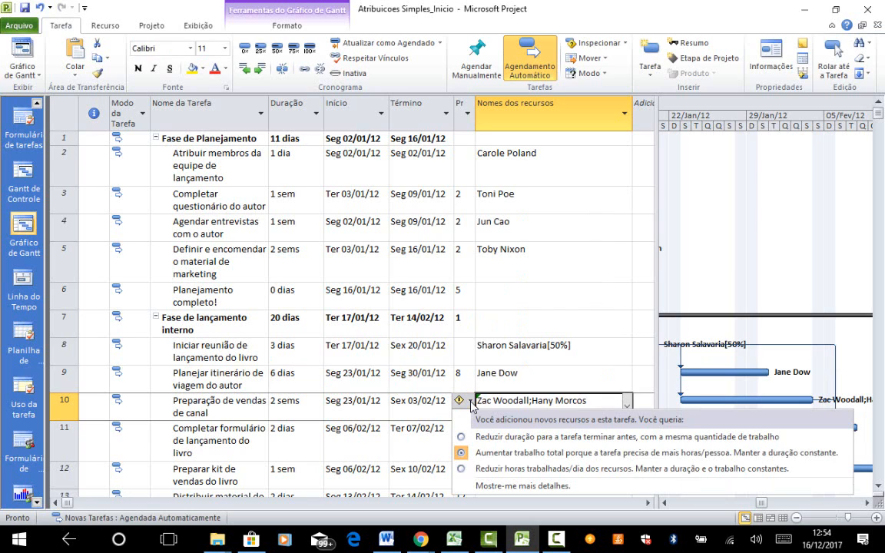
{"action": "left_click", "coordinate": [490, 470]}
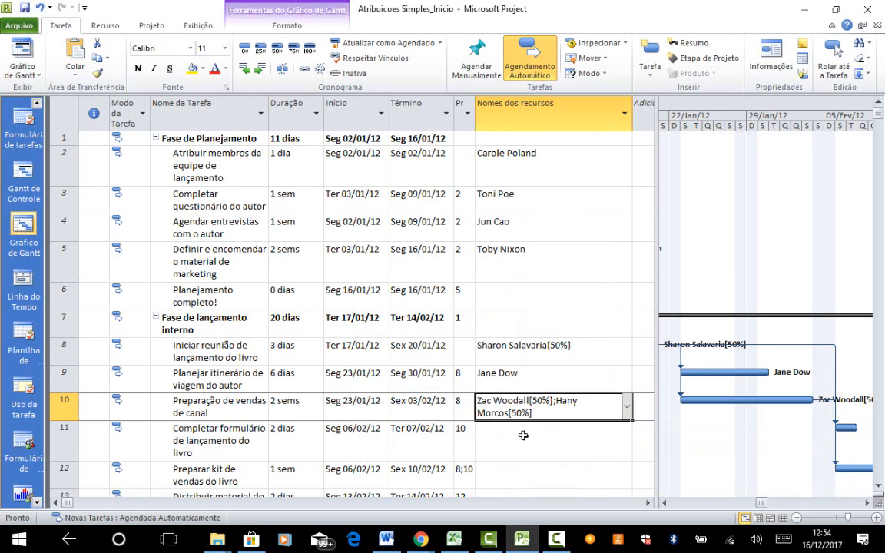
Assign the work resource listed just above Viagens to task 17, "Leitura e assinatura na feira de livros"
{"action": "left_click", "coordinate": [515, 411]}
{"action": "mouse_move", "coordinate": [711, 398]}
{"action": "key", "text": "Down"}
{"action": "key", "text": "Down"}
{"action": "key", "text": "Down"}
{"action": "key", "text": "Down"}
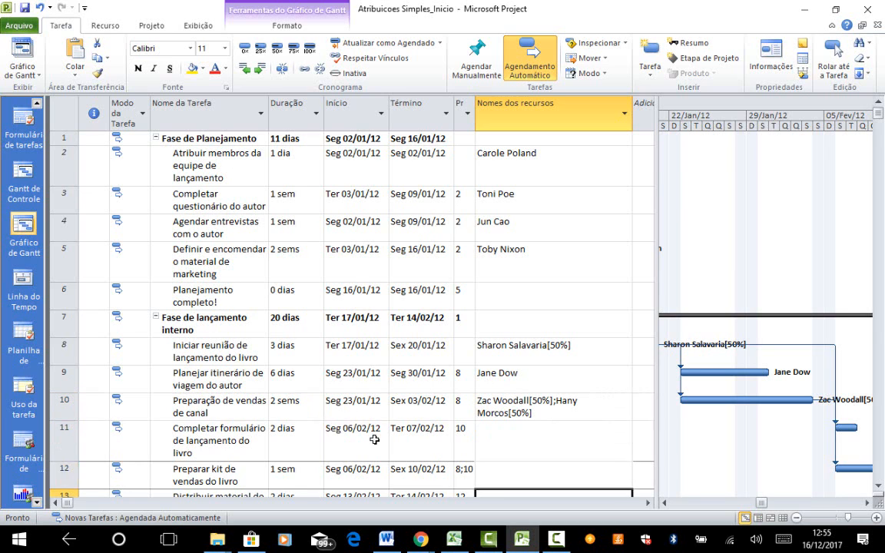
{"action": "key", "text": "Up"}
{"action": "key", "text": "Up"}
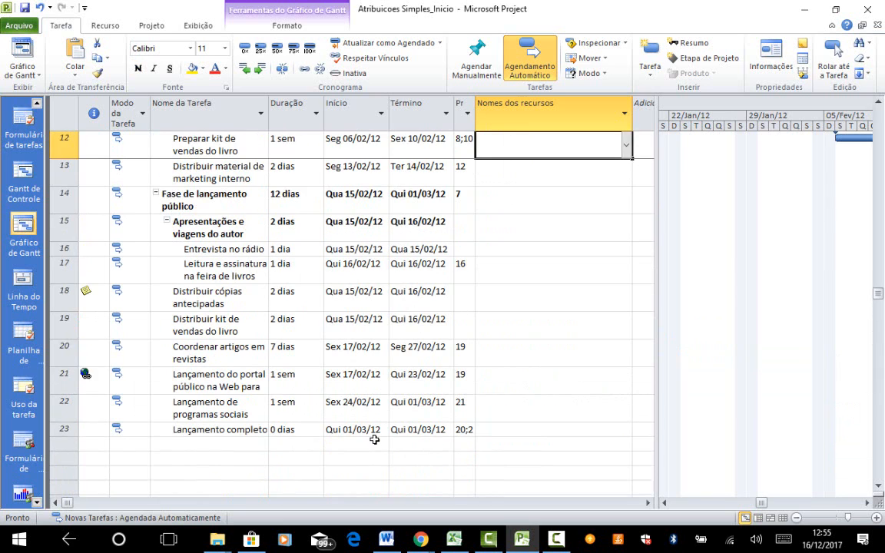
{"action": "key", "text": "Down"}
{"action": "key", "text": "Down"}
{"action": "key", "text": "Down"}
{"action": "key", "text": "Down"}
{"action": "key", "text": "Down"}
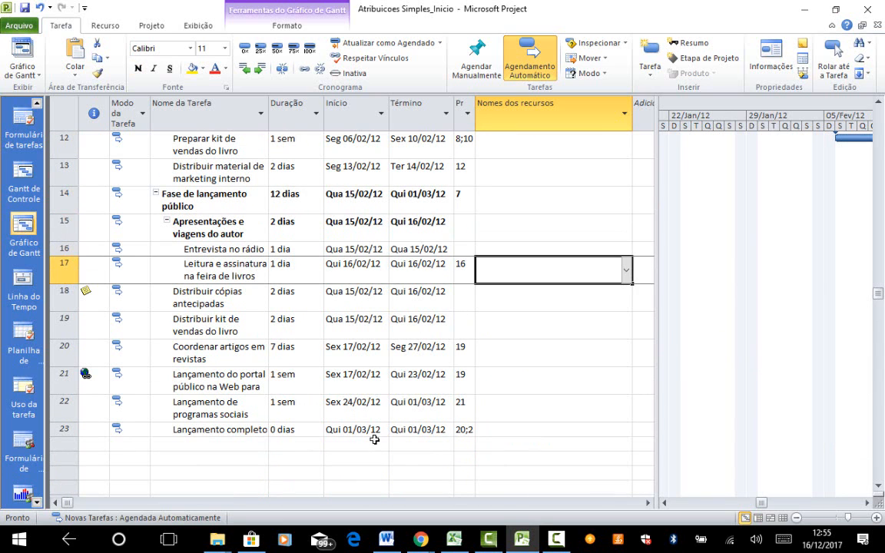
{"action": "key", "text": "Left"}
{"action": "key", "text": "Left"}
{"action": "key", "text": "Left"}
{"action": "key", "text": "Left"}
{"action": "key", "text": "Left"}
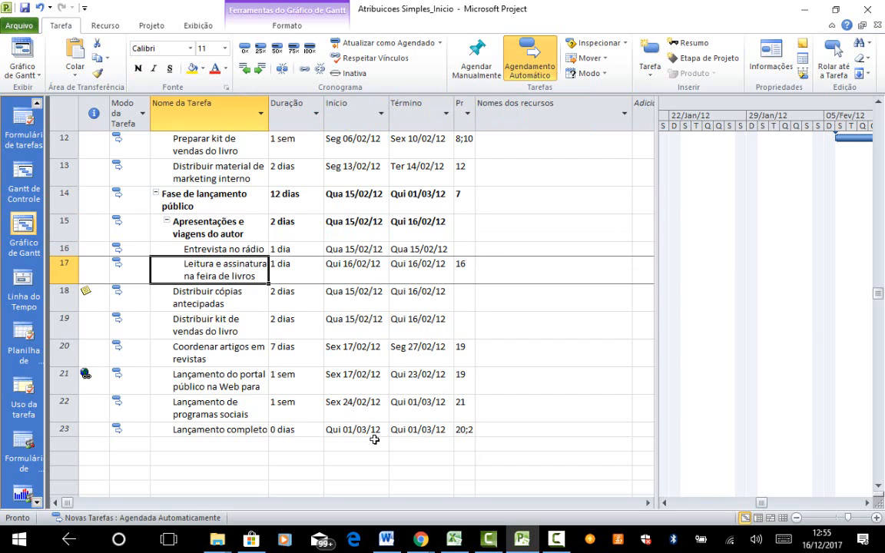
{"action": "key", "text": "Right"}
{"action": "key", "text": "Right"}
{"action": "key", "text": "Right"}
{"action": "key", "text": "Right"}
{"action": "key", "text": "Right"}
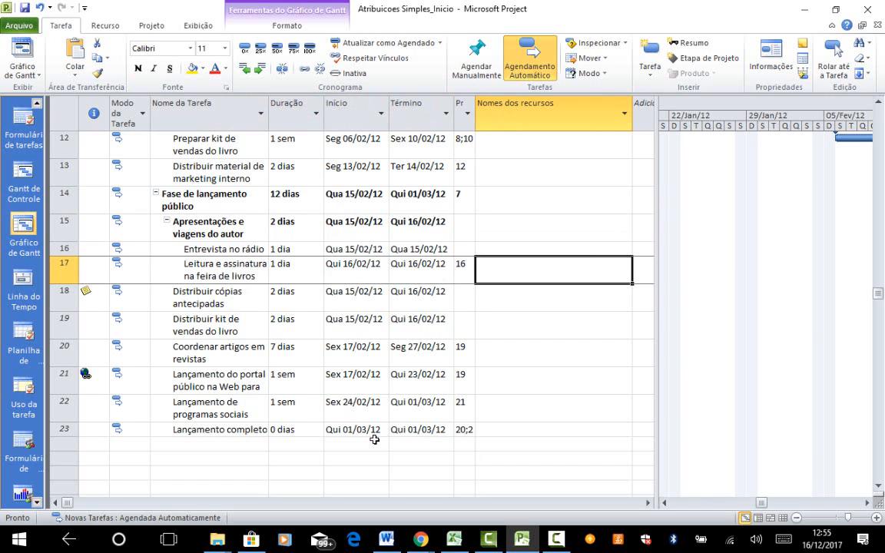
{"action": "key", "text": "Left"}
{"action": "key", "text": "Right"}
{"action": "left_click", "coordinate": [627, 270]}
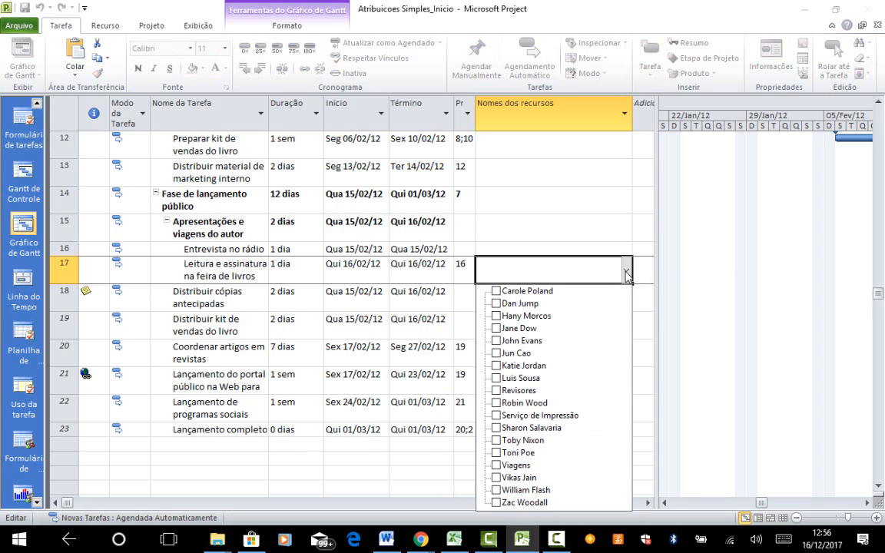
{"action": "left_click", "coordinate": [497, 453]}
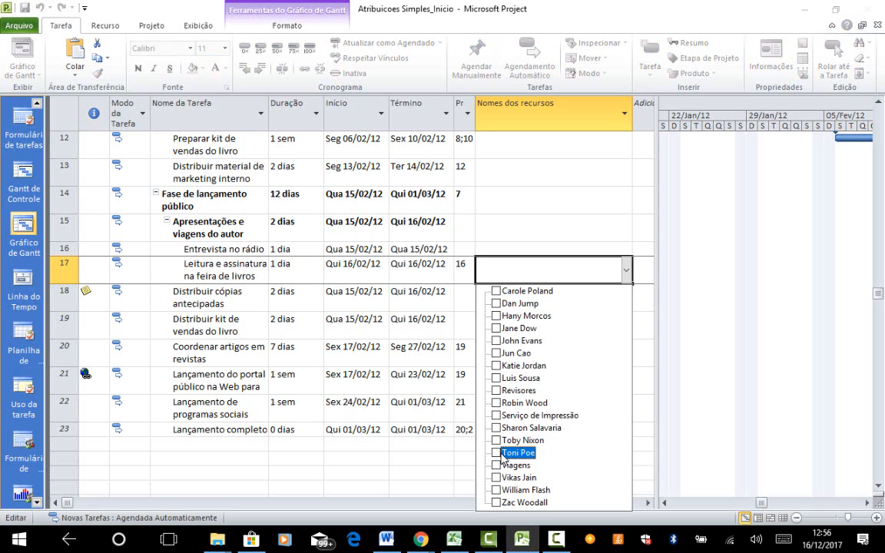
{"action": "left_click", "coordinate": [569, 273]}
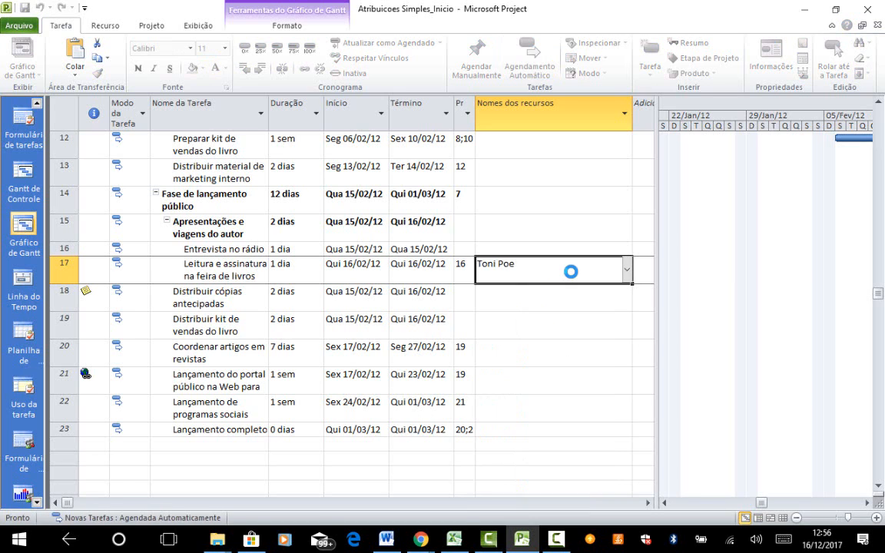
Add the cost resource Viagens to task 17 alongside its existing work resource
{"action": "left_click", "coordinate": [626, 275]}
{"action": "left_click", "coordinate": [626, 275]}
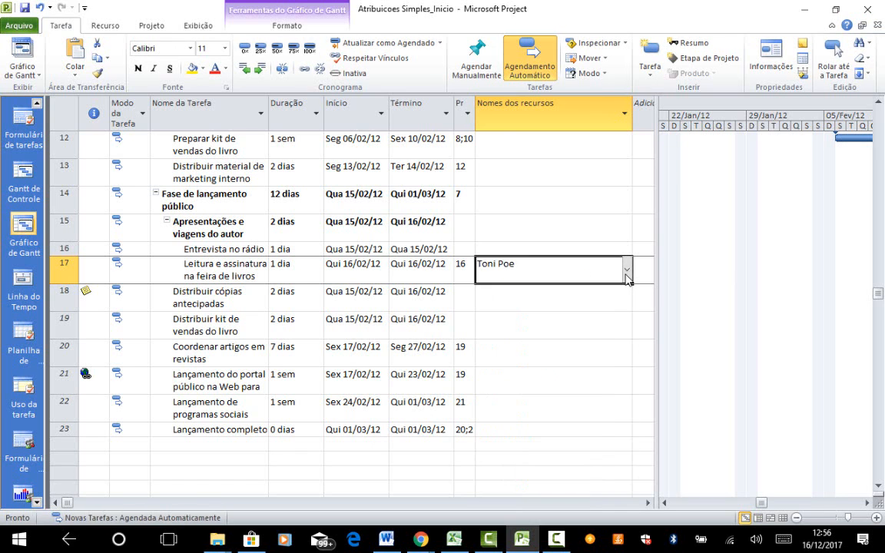
{"action": "left_click", "coordinate": [627, 275]}
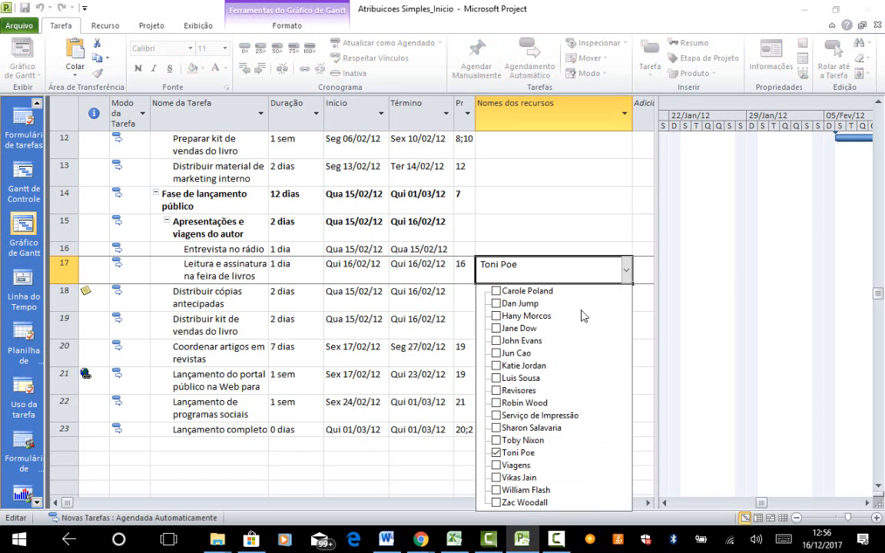
{"action": "left_click", "coordinate": [496, 466]}
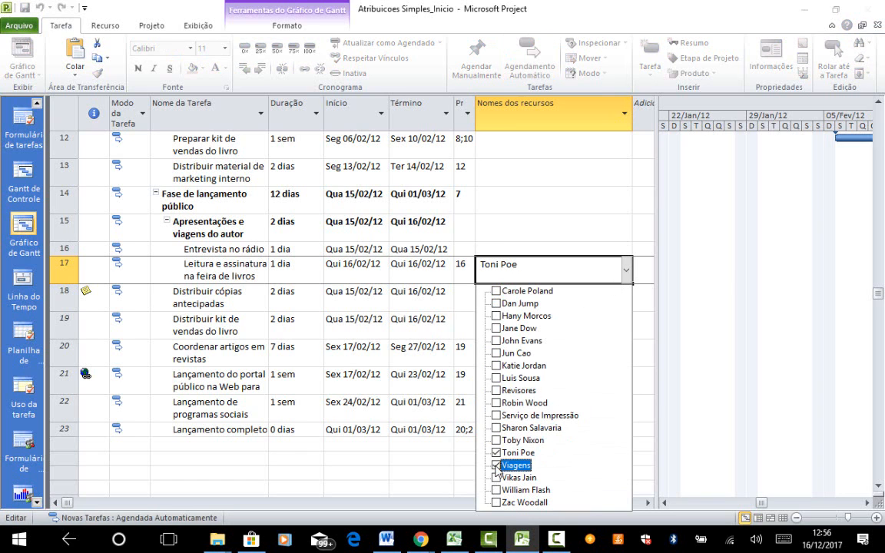
{"action": "left_click", "coordinate": [505, 263]}
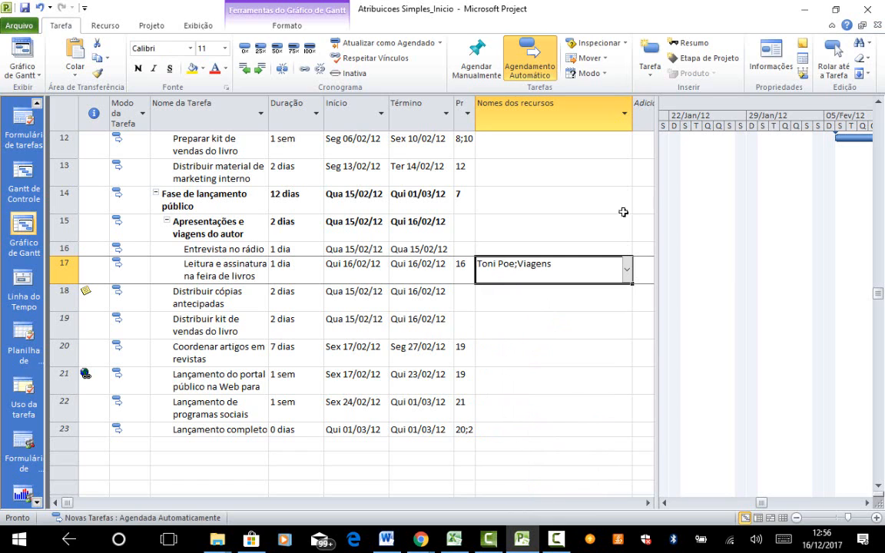
Set the Viagens cost to R$ 800,00 in the resource assignments of task 17, "Leitura e assinatura na feira de livros"
{"action": "left_click", "coordinate": [834, 54]}
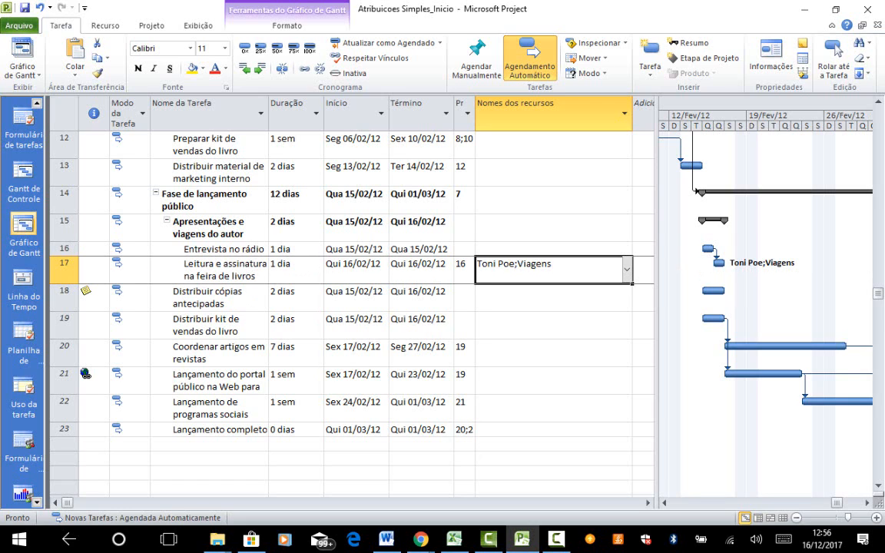
{"action": "double_click", "coordinate": [244, 271]}
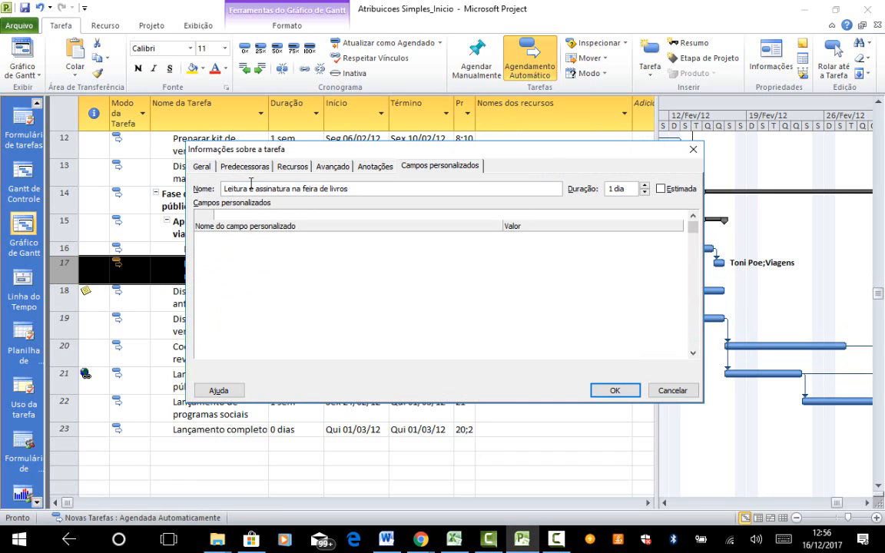
{"action": "left_click", "coordinate": [297, 169]}
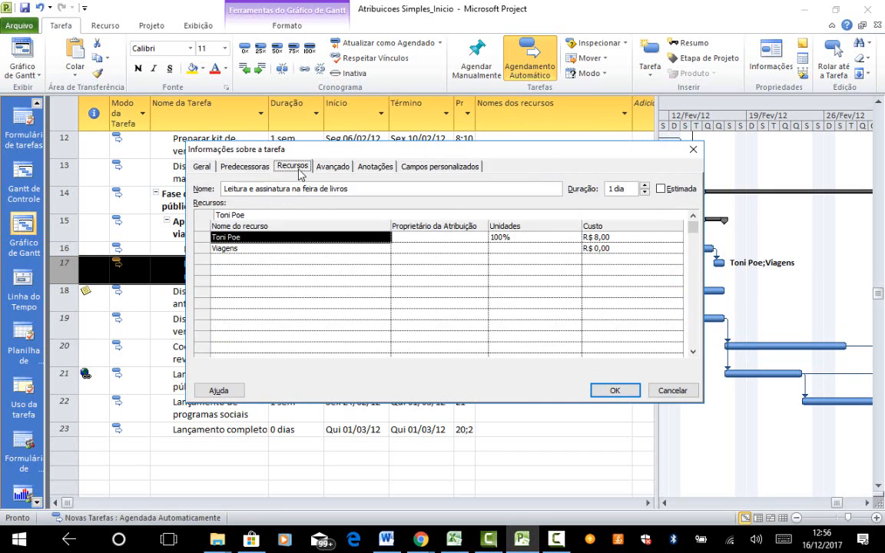
{"action": "left_click", "coordinate": [329, 254]}
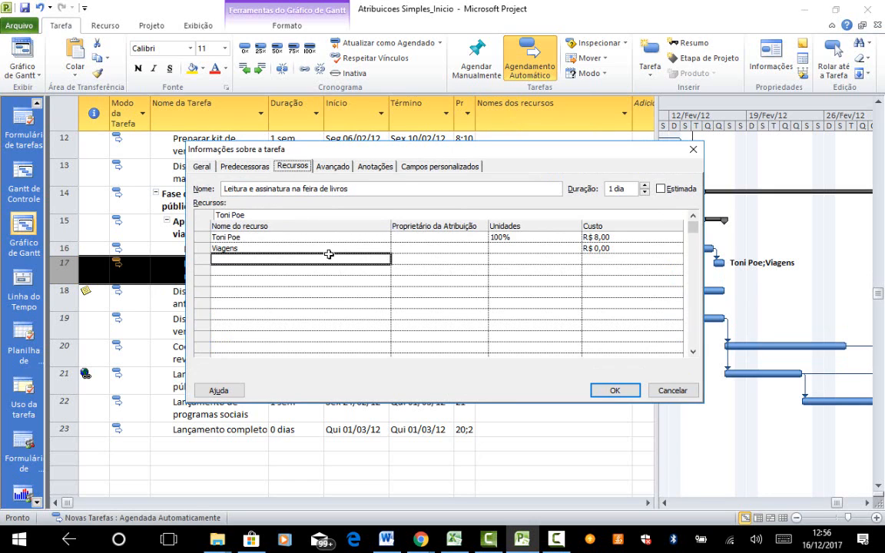
{"action": "left_click", "coordinate": [606, 248]}
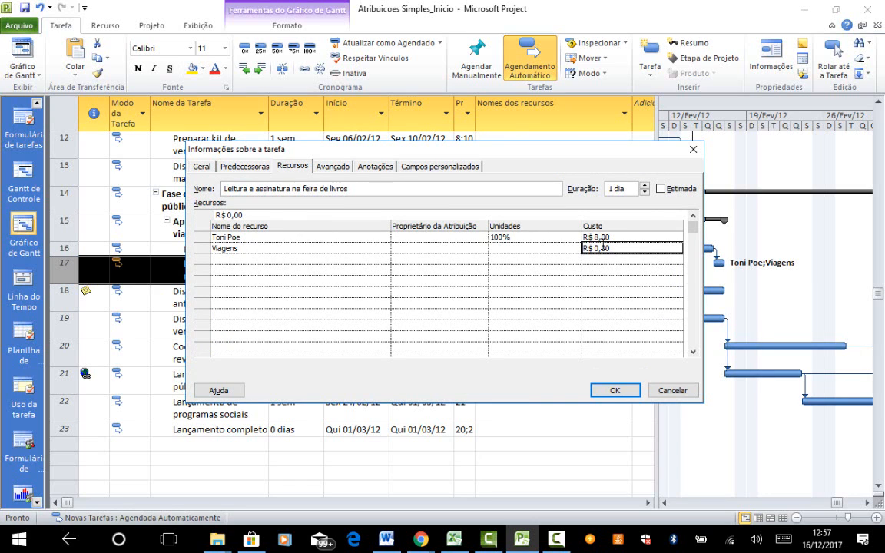
{"action": "key", "text": "BackSpace"}
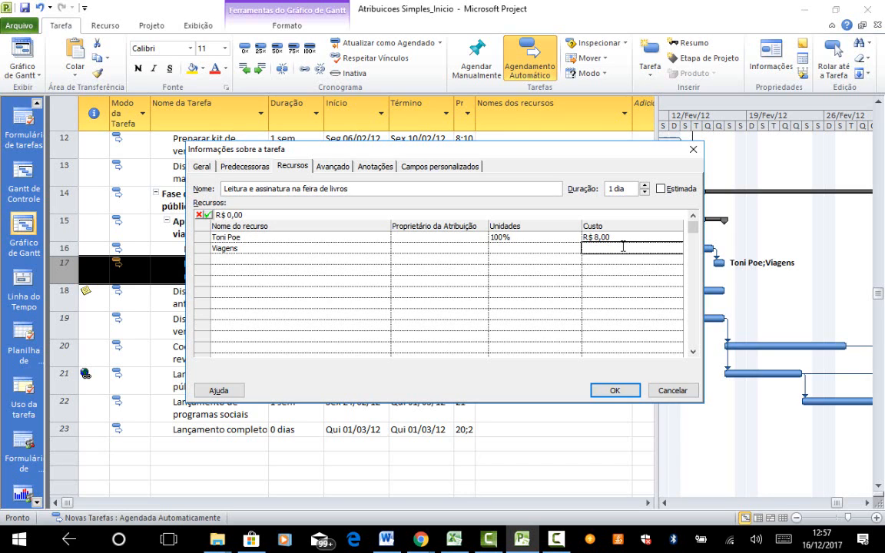
{"action": "type", "text": "800"}
{"action": "left_click", "coordinate": [552, 252]}
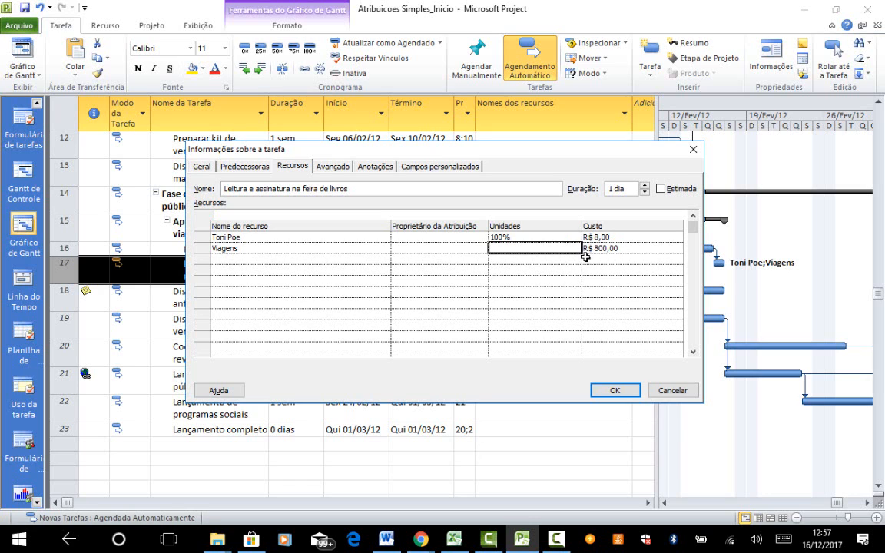
{"action": "left_click", "coordinate": [615, 391]}
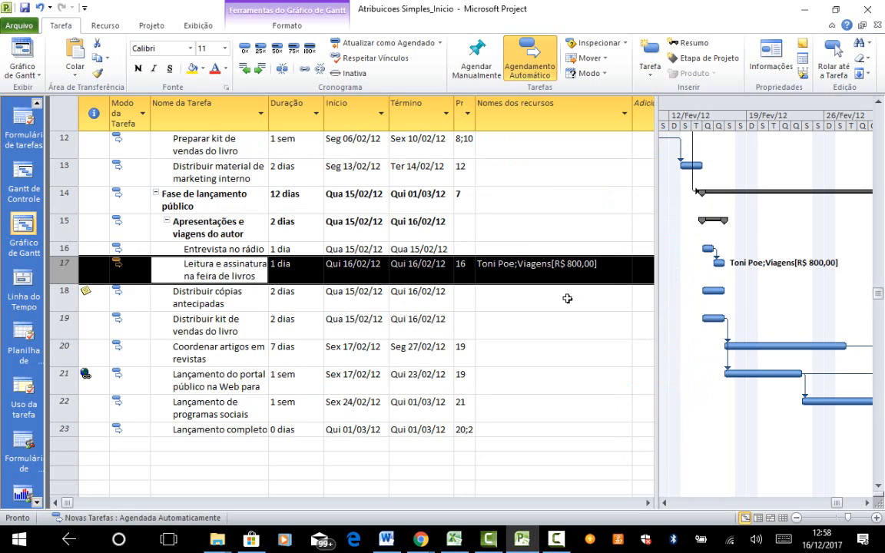
Assign the second listed resource and the cost resource Viagens to task 21, "Lançamento do portal público na Web para o livro"
{"action": "left_click", "coordinate": [547, 388]}
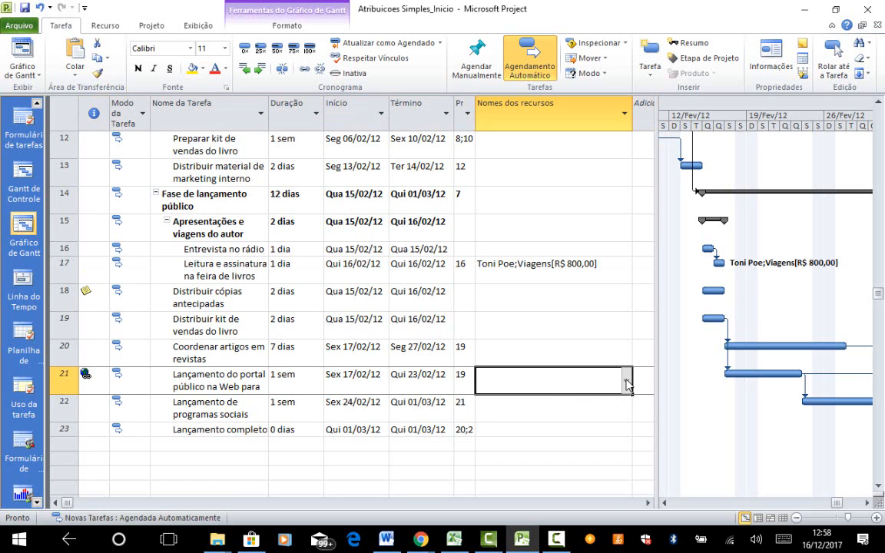
{"action": "left_click", "coordinate": [626, 382]}
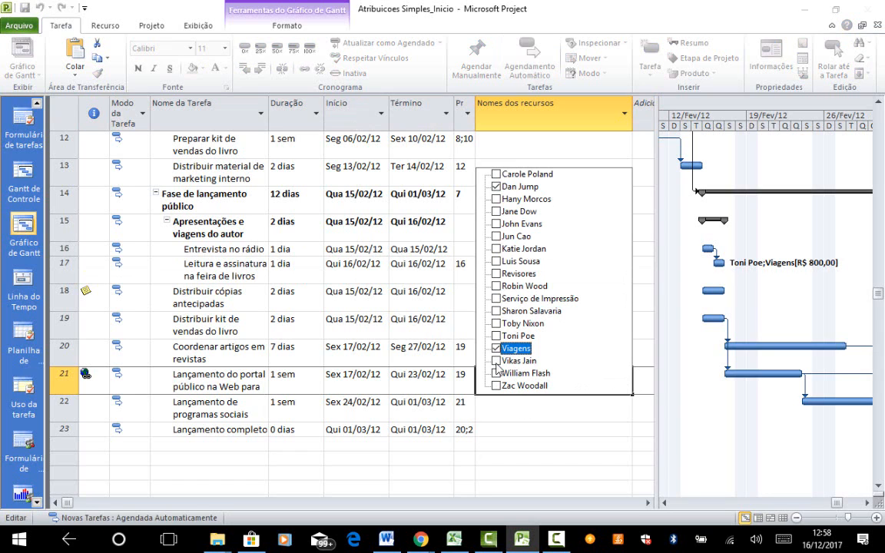
{"action": "left_click", "coordinate": [511, 407]}
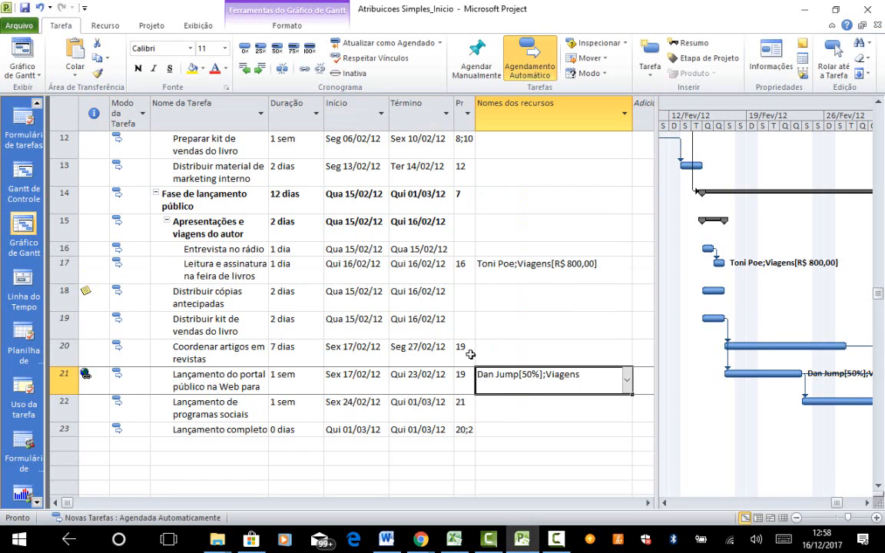
Set the Viagens cost to R$ 2.000,00 in the resource assignments of task 21
{"action": "left_click", "coordinate": [249, 380]}
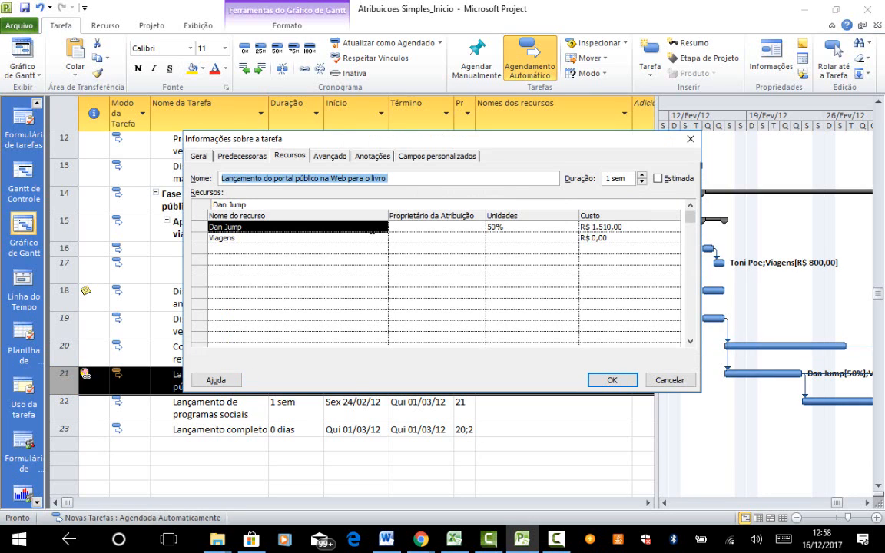
{"action": "left_click", "coordinate": [608, 242]}
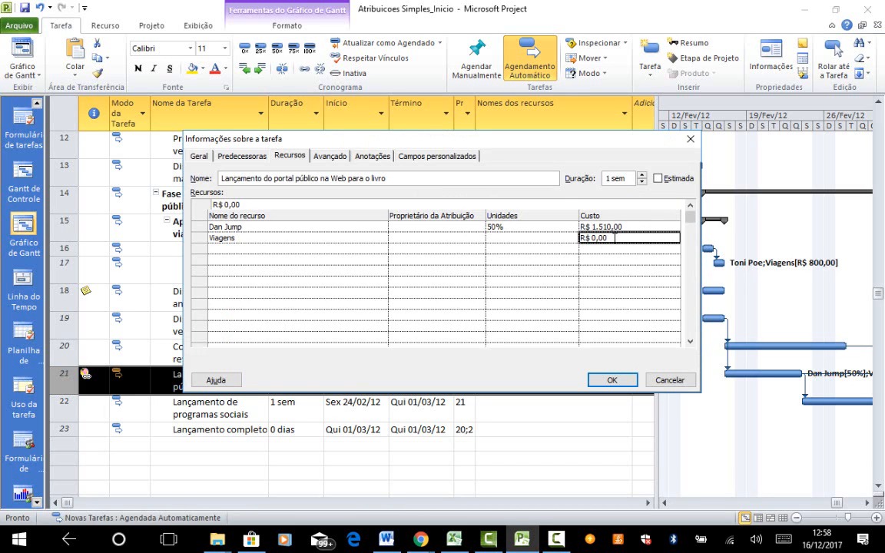
{"action": "key", "text": "BackSpace"}
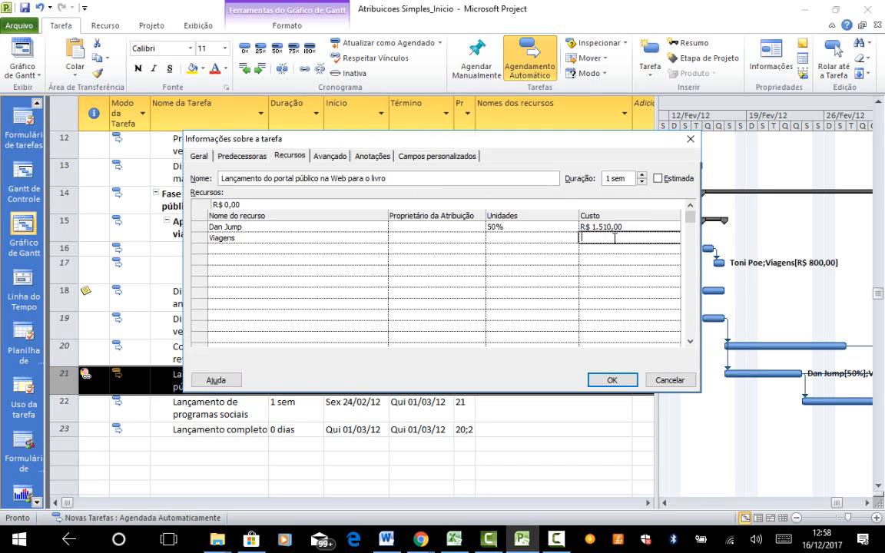
{"action": "type", "text": "2000"}
{"action": "left_click", "coordinate": [539, 237]}
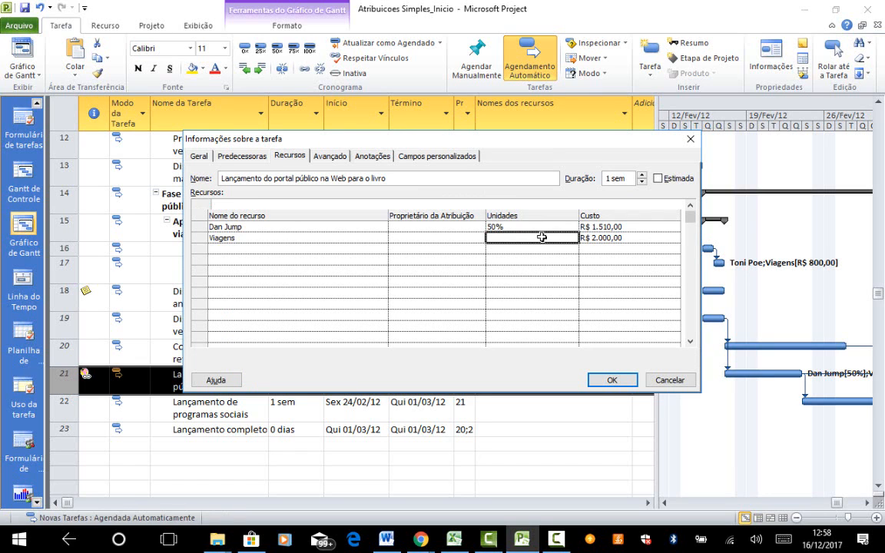
{"action": "left_click", "coordinate": [612, 381]}
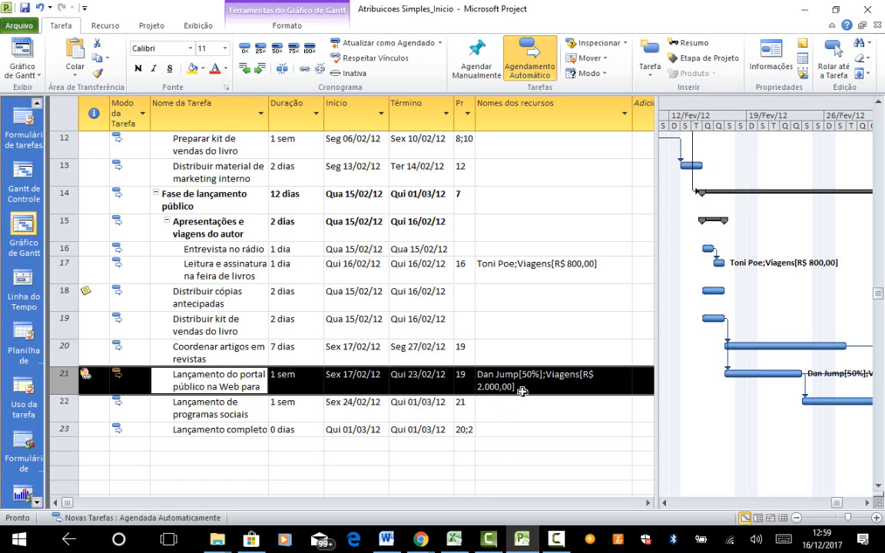
Review the project statistics for the current duration, work and cost, and close them
{"action": "left_click", "coordinate": [344, 321]}
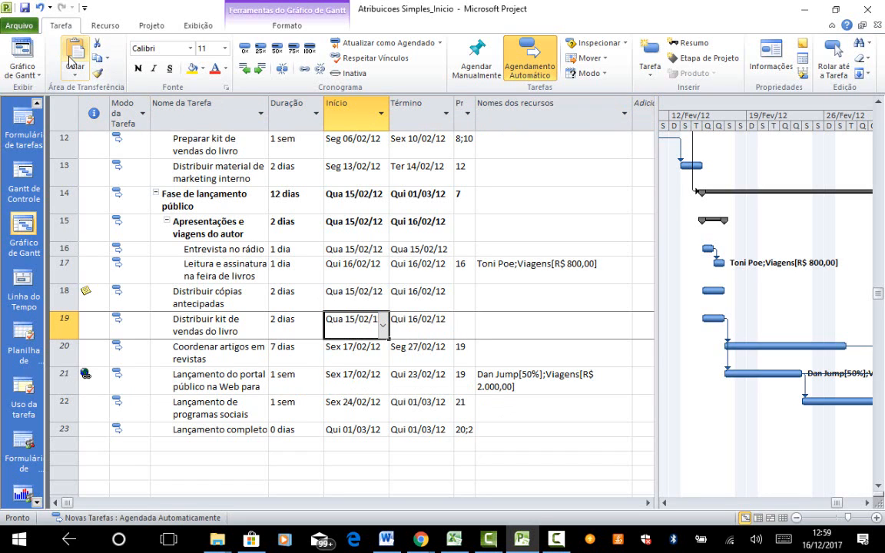
{"action": "left_click", "coordinate": [152, 27]}
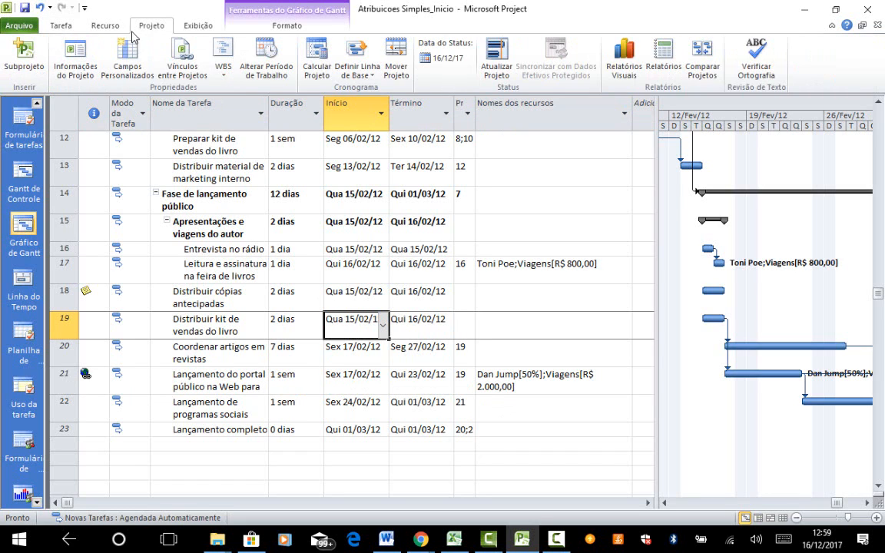
{"action": "left_click", "coordinate": [84, 59]}
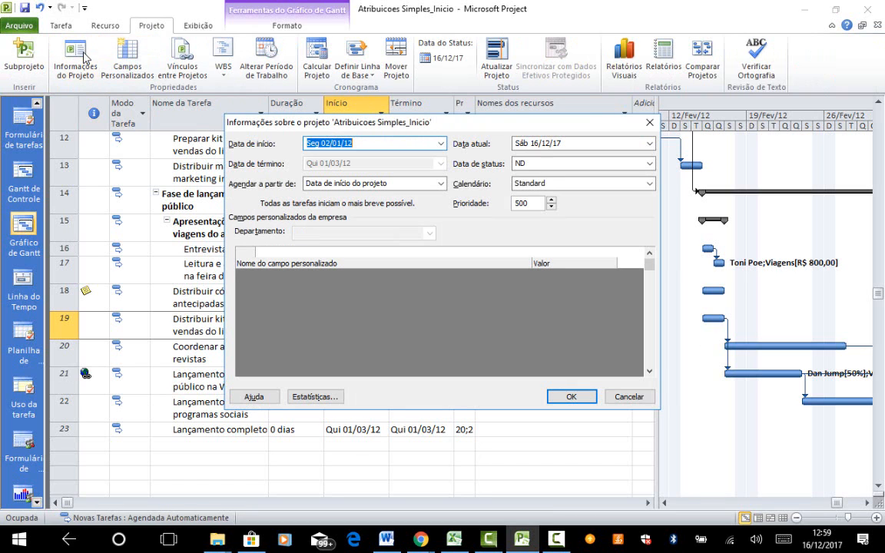
{"action": "left_click", "coordinate": [315, 397]}
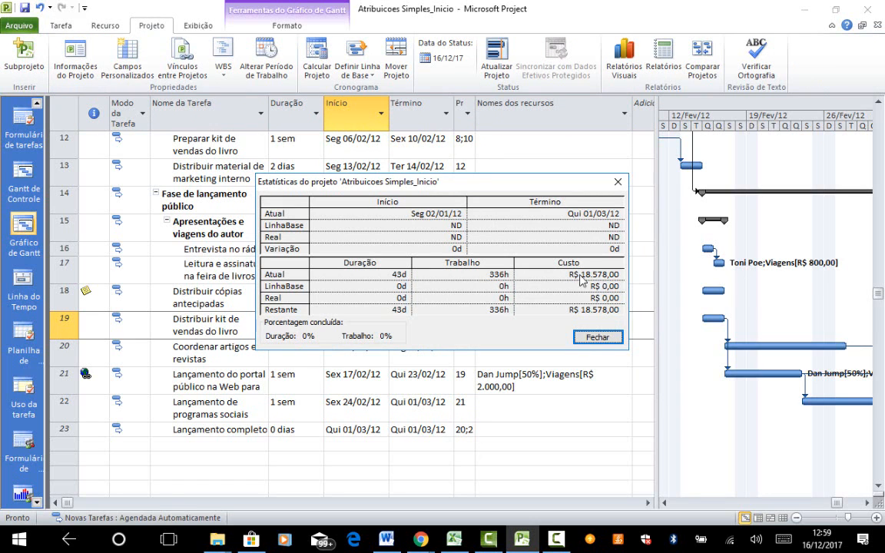
{"action": "left_click", "coordinate": [597, 338]}
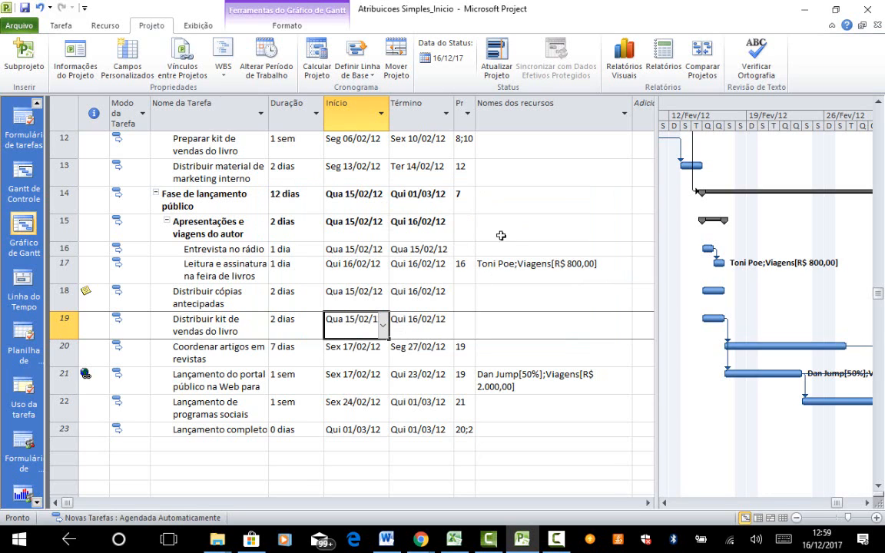
Assign Revisores, the work resource of task 17 and the resource listed after Viagens to task 18, "Distribuir cópias antecipadas"
{"action": "left_click", "coordinate": [489, 300]}
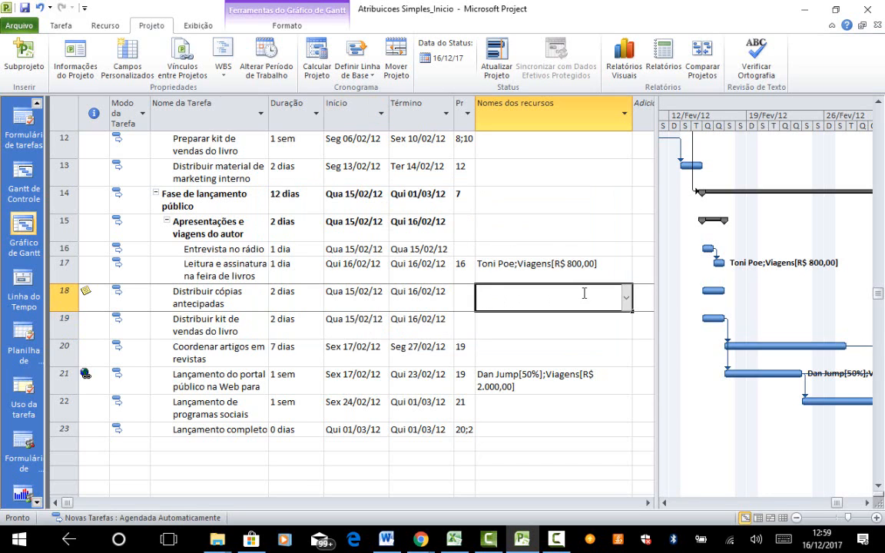
{"action": "left_click", "coordinate": [627, 301]}
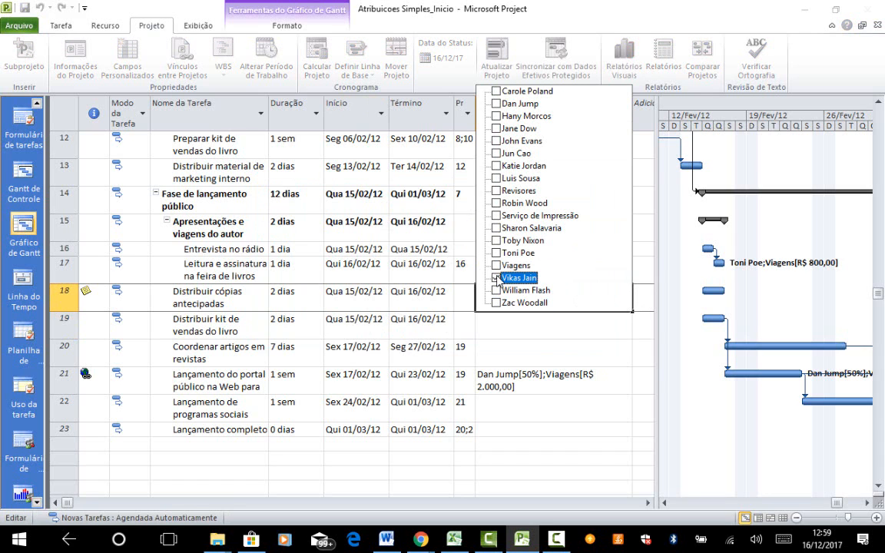
{"action": "left_click", "coordinate": [496, 278]}
{"action": "left_click", "coordinate": [496, 253]}
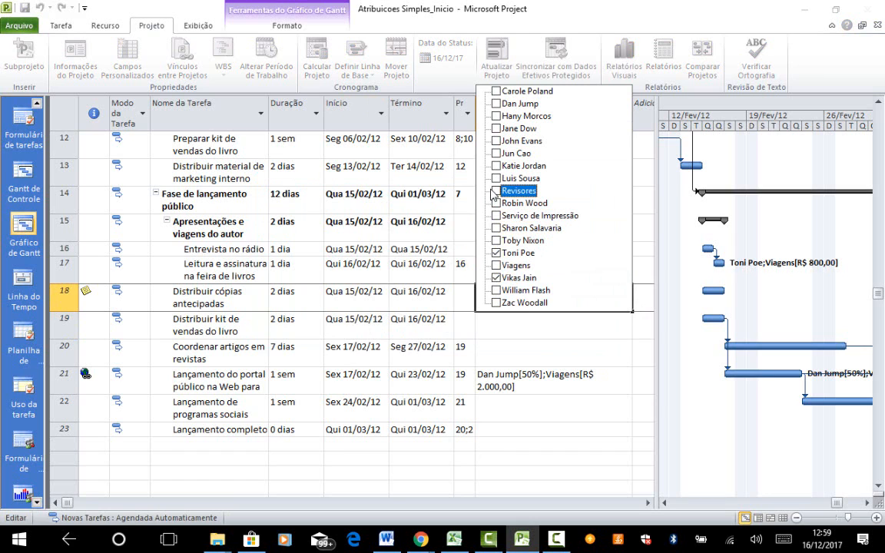
{"action": "left_click", "coordinate": [501, 331]}
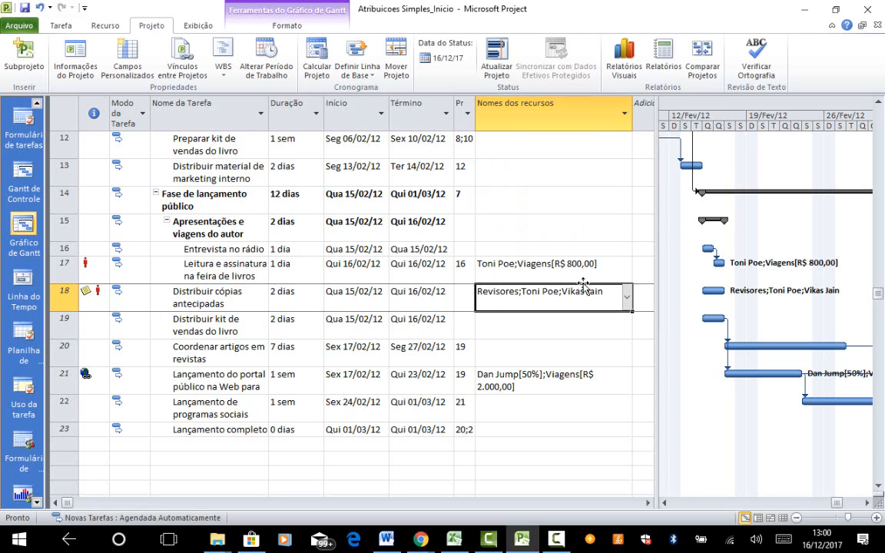
Remove the work resource shared with task 17 from task 18 and choose to increase the duration while keeping the same total work
{"action": "left_click", "coordinate": [629, 301]}
{"action": "left_click", "coordinate": [631, 304]}
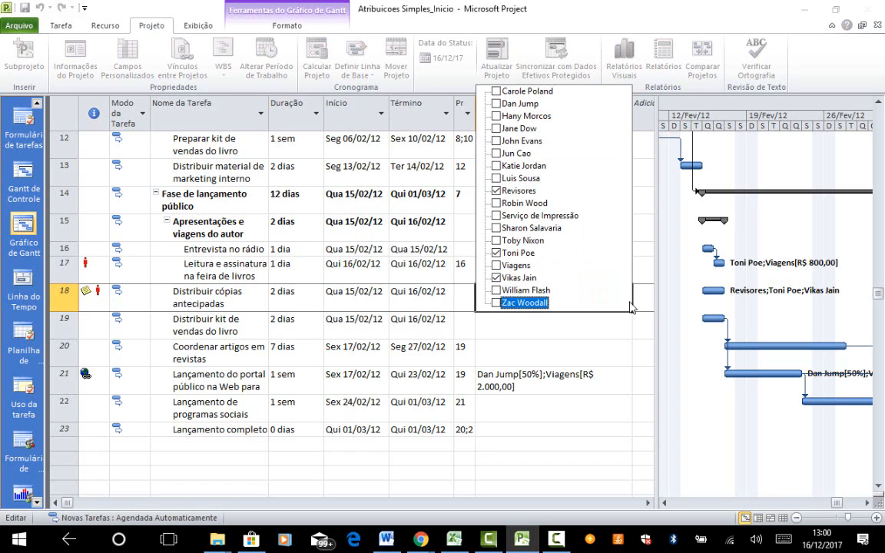
{"action": "left_click", "coordinate": [497, 254]}
{"action": "key", "text": "Return"}
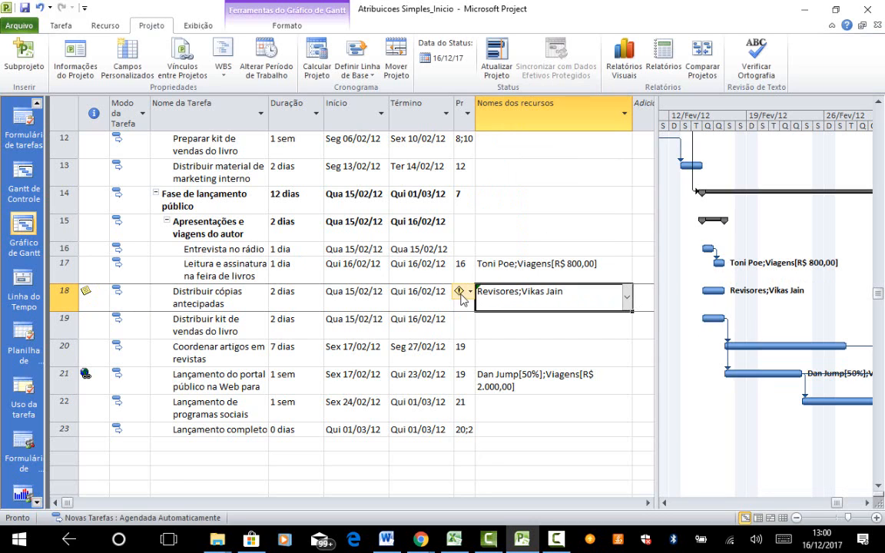
{"action": "left_click", "coordinate": [470, 299]}
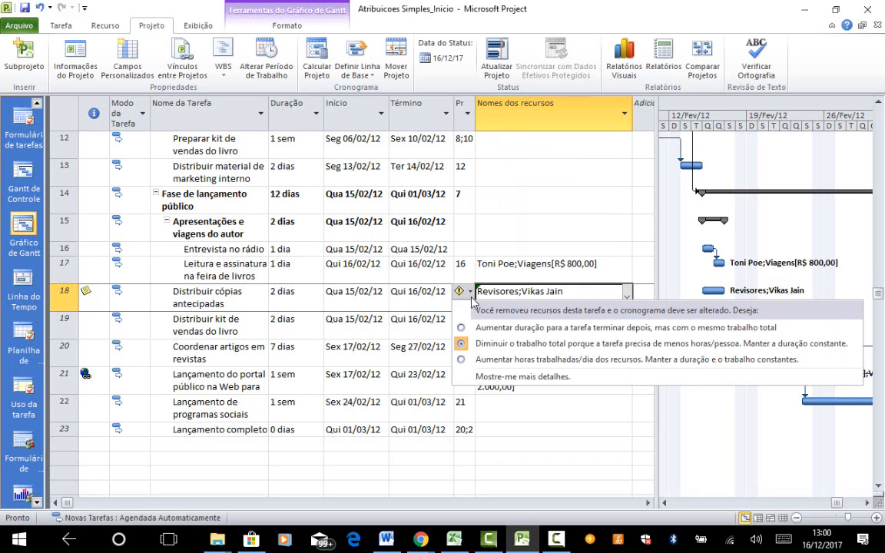
{"action": "left_click", "coordinate": [498, 328]}
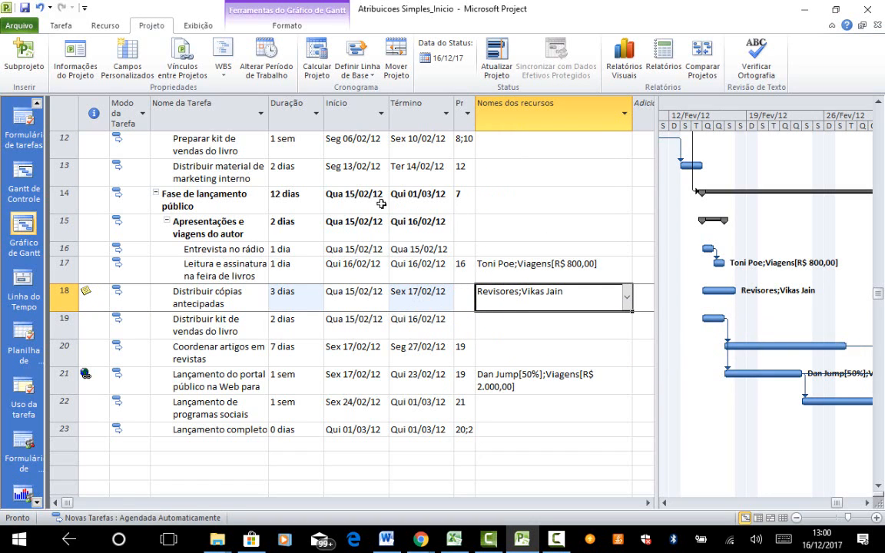
Review the project statistics for the current duration, work and cost after the task 18 assignments, and close them
{"action": "left_click", "coordinate": [70, 67]}
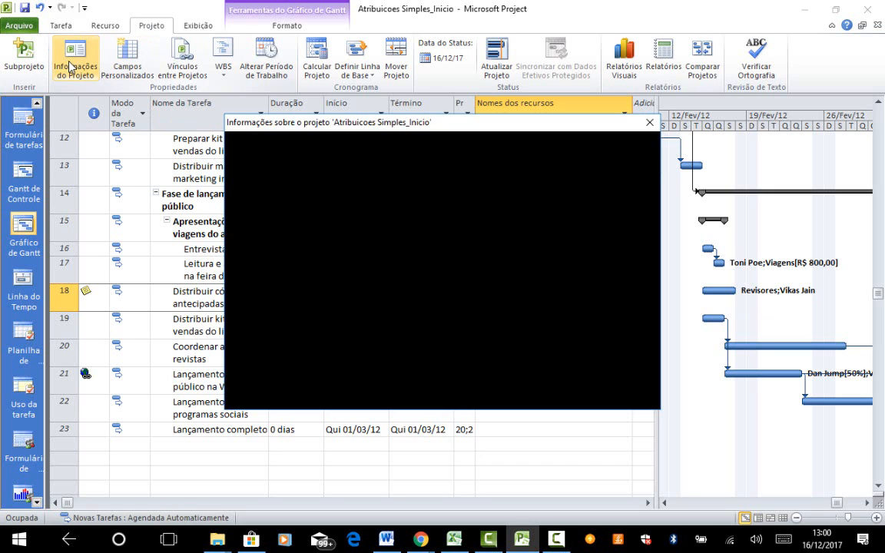
{"action": "left_click", "coordinate": [306, 398]}
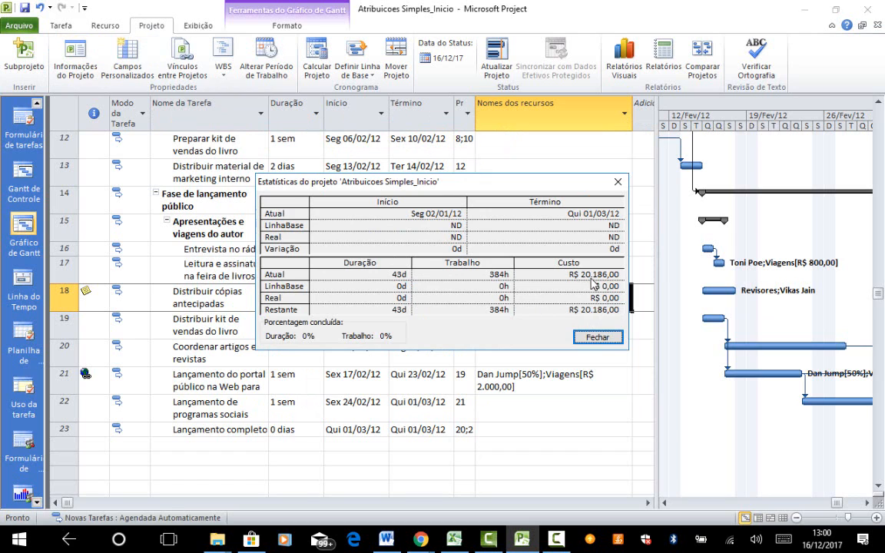
{"action": "left_click", "coordinate": [594, 337]}
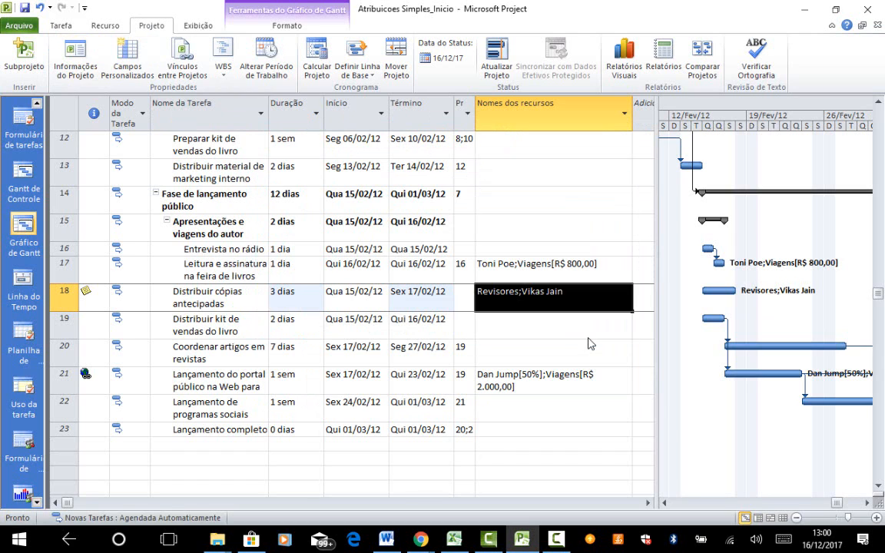
{"action": "key", "text": "Return"}
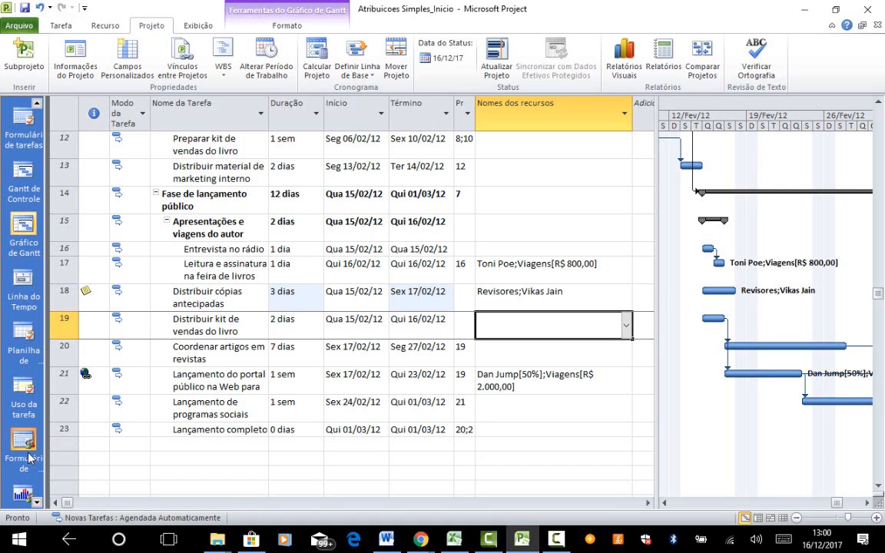
Switch from the Gantt chart to the resource sheet listing each resource's maximum units and rates
{"action": "left_click", "coordinate": [36, 504]}
{"action": "left_click", "coordinate": [37, 504]}
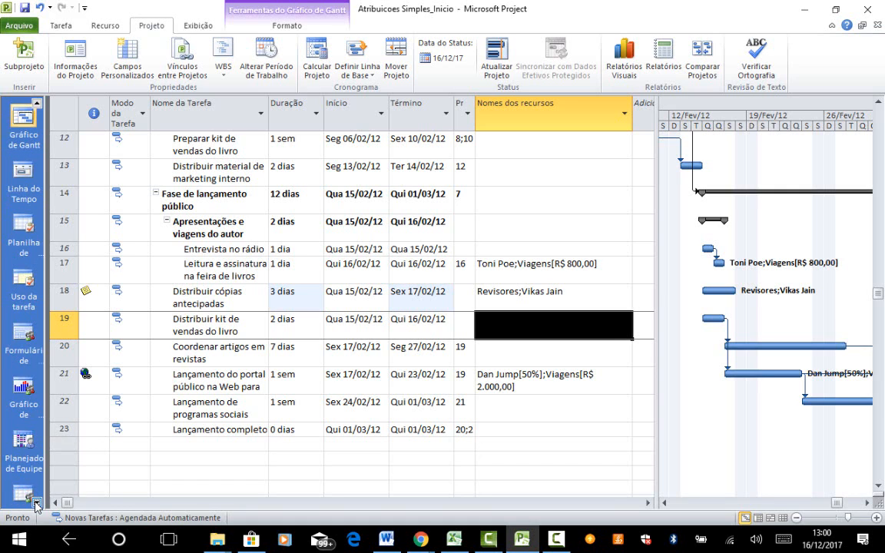
{"action": "left_click", "coordinate": [36, 504]}
{"action": "left_click", "coordinate": [36, 504]}
{"action": "left_click", "coordinate": [36, 503]}
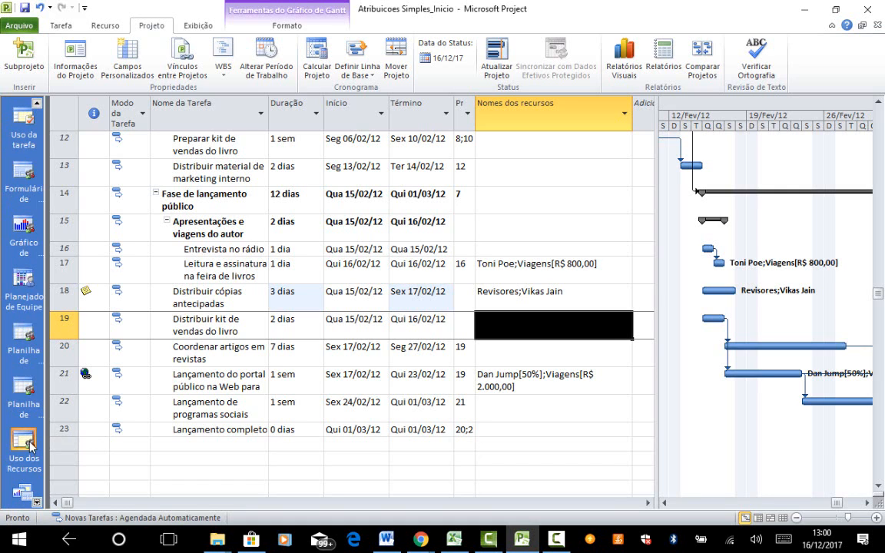
{"action": "left_click", "coordinate": [27, 361]}
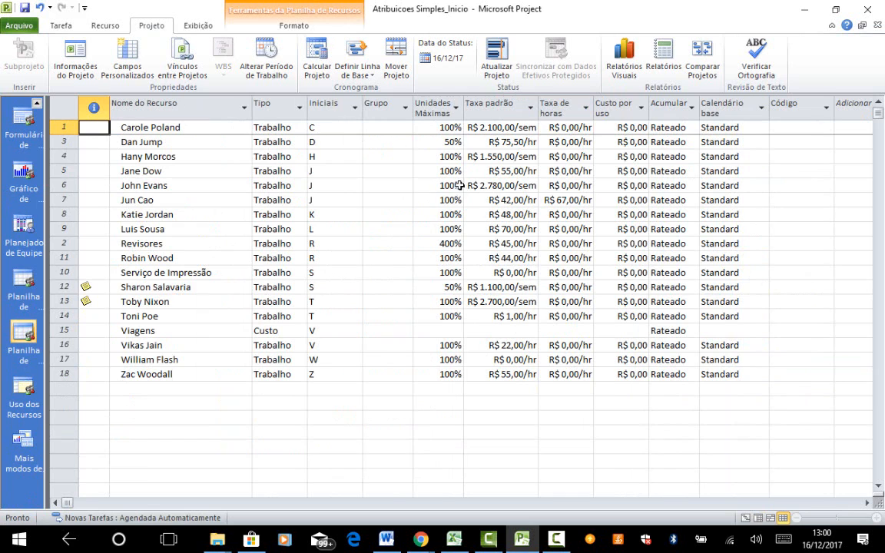
Set the standard rate of the second listed resource, ID 3, to R$ 150,00/hr in the resource sheet
{"action": "left_click", "coordinate": [503, 143]}
{"action": "double_click", "coordinate": [500, 145]}
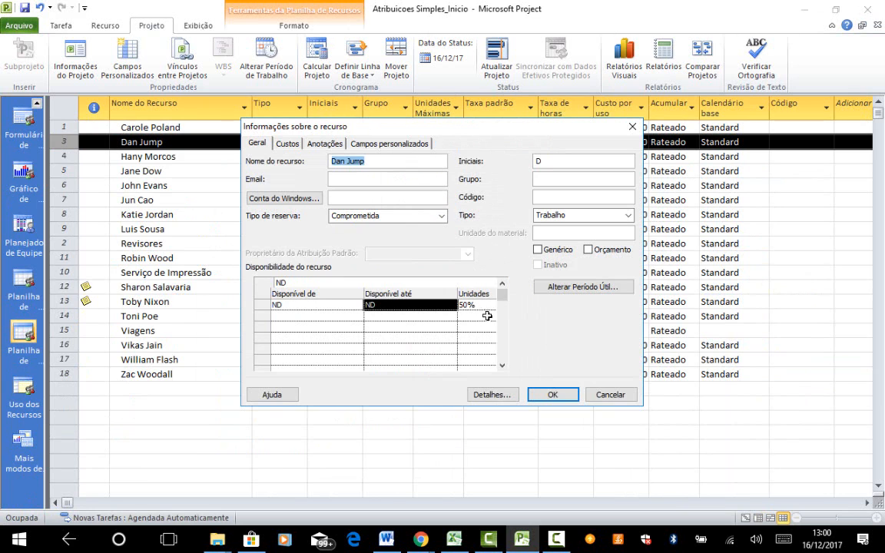
{"action": "left_click", "coordinate": [589, 394]}
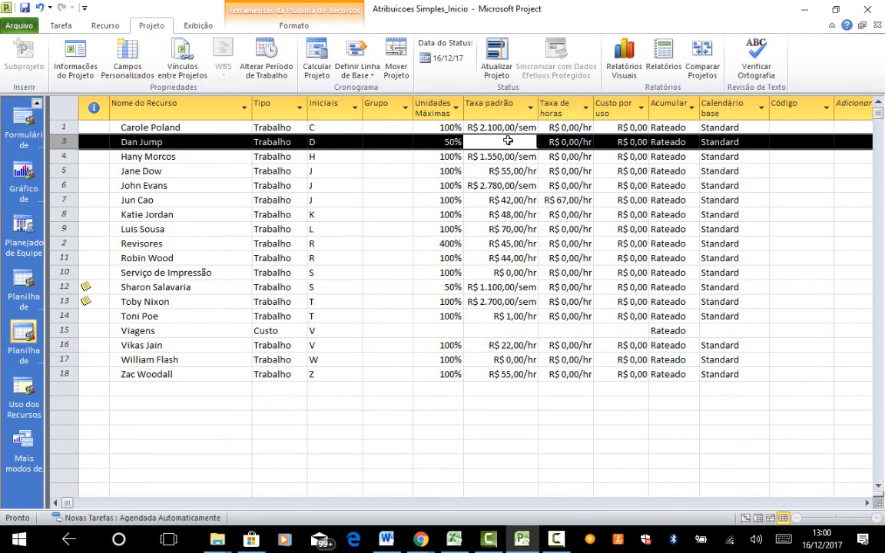
{"action": "type", "text": "150"}
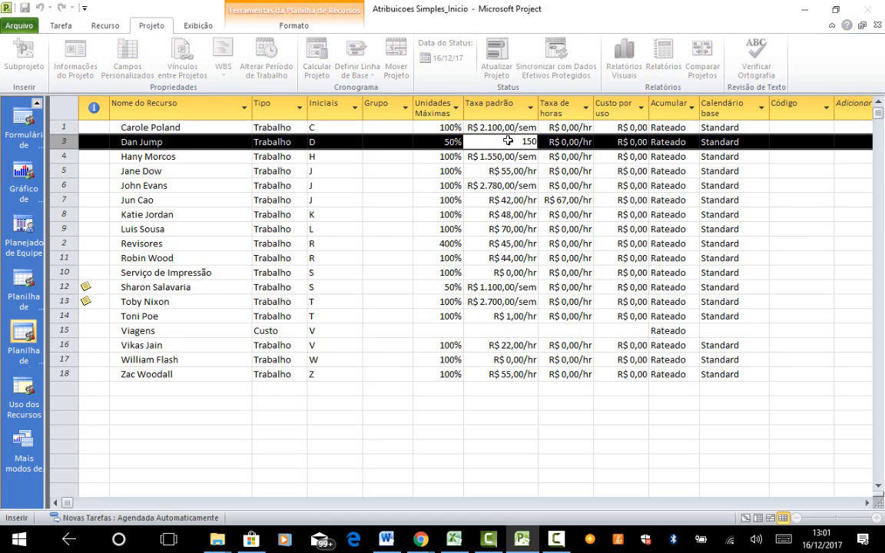
{"action": "type", "text": "/hr"}
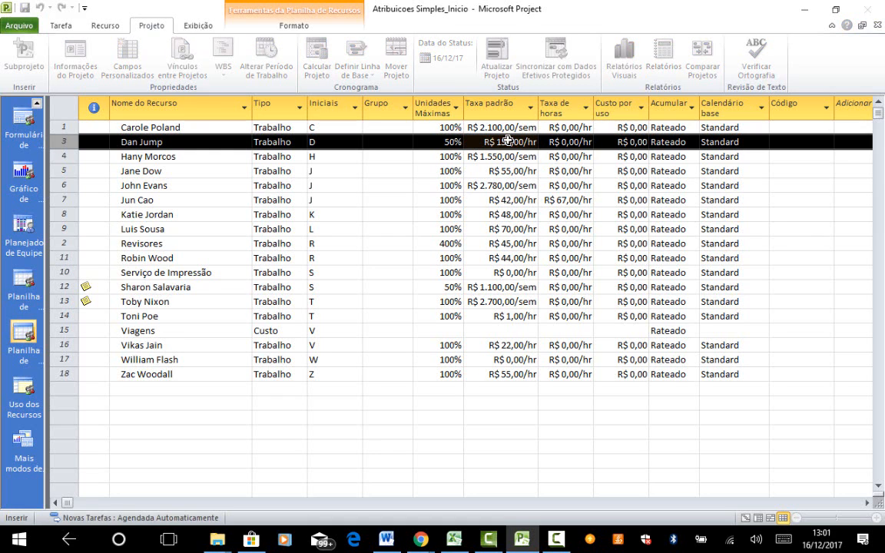
{"action": "key", "text": "Tab"}
{"action": "left_click", "coordinate": [457, 243]}
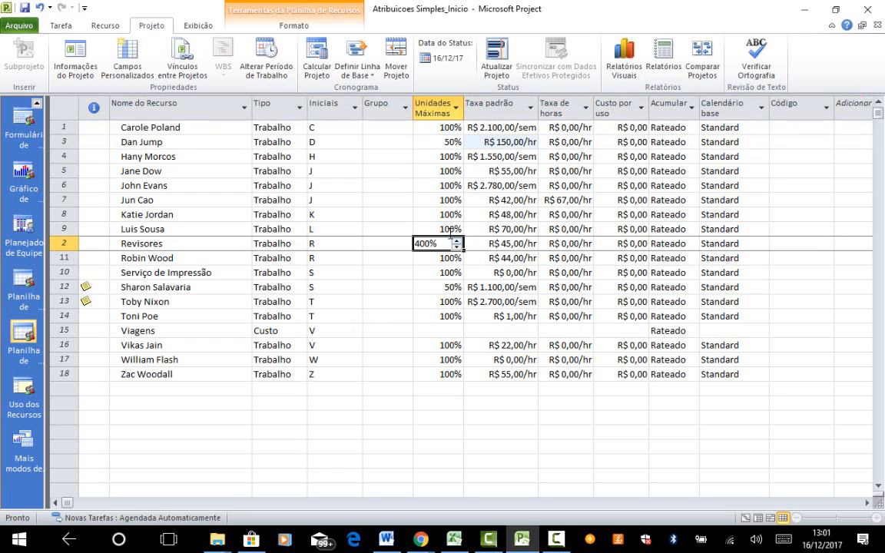
Check the project statistics for the effect of the new hourly rate on the total cost, and close them
{"action": "left_click", "coordinate": [61, 63]}
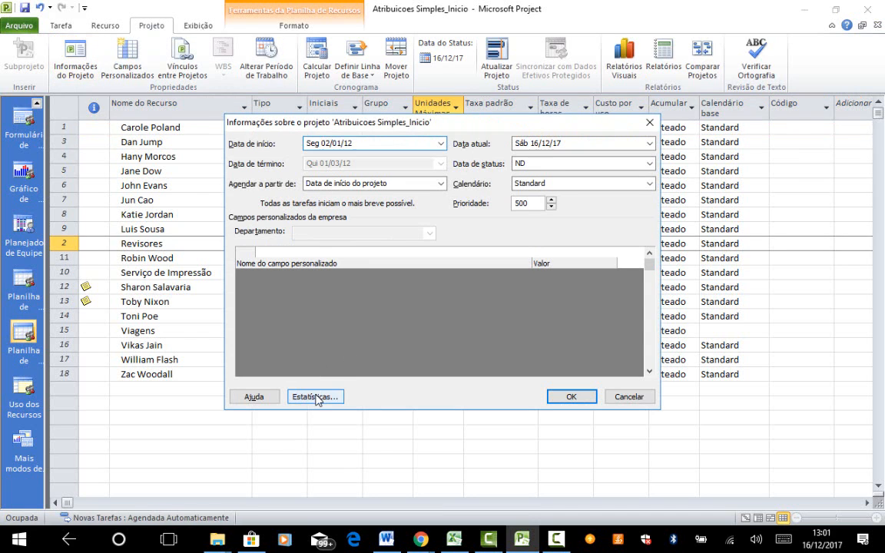
{"action": "left_click", "coordinate": [314, 397]}
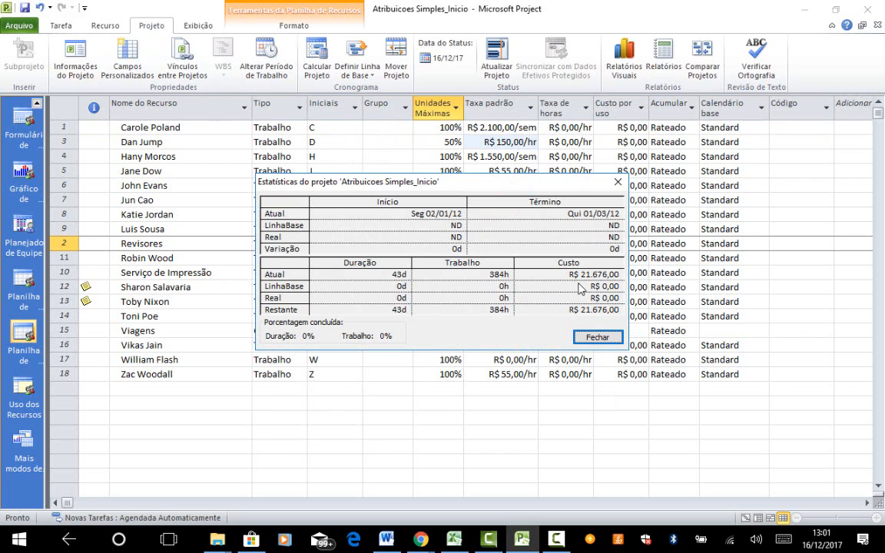
{"action": "left_click", "coordinate": [598, 337]}
Select the standard rate of the resource with ID 5
{"action": "left_click", "coordinate": [501, 171]}
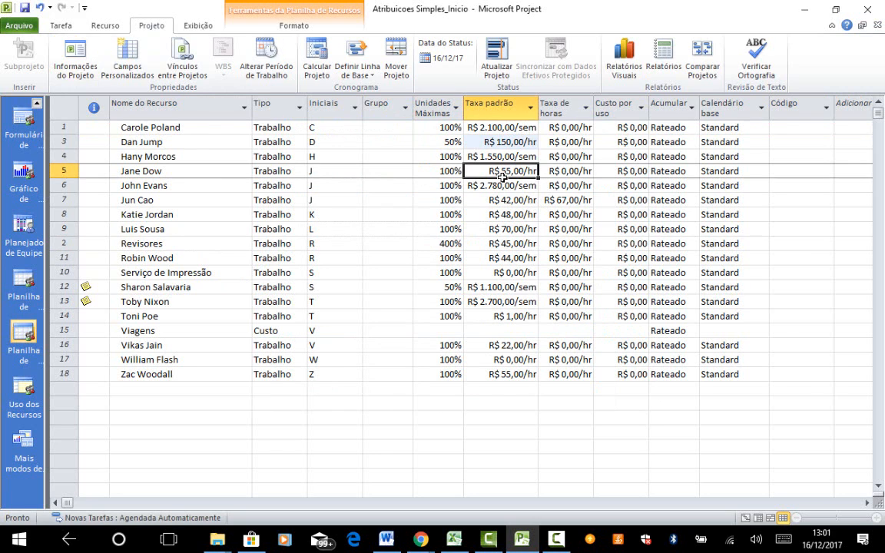